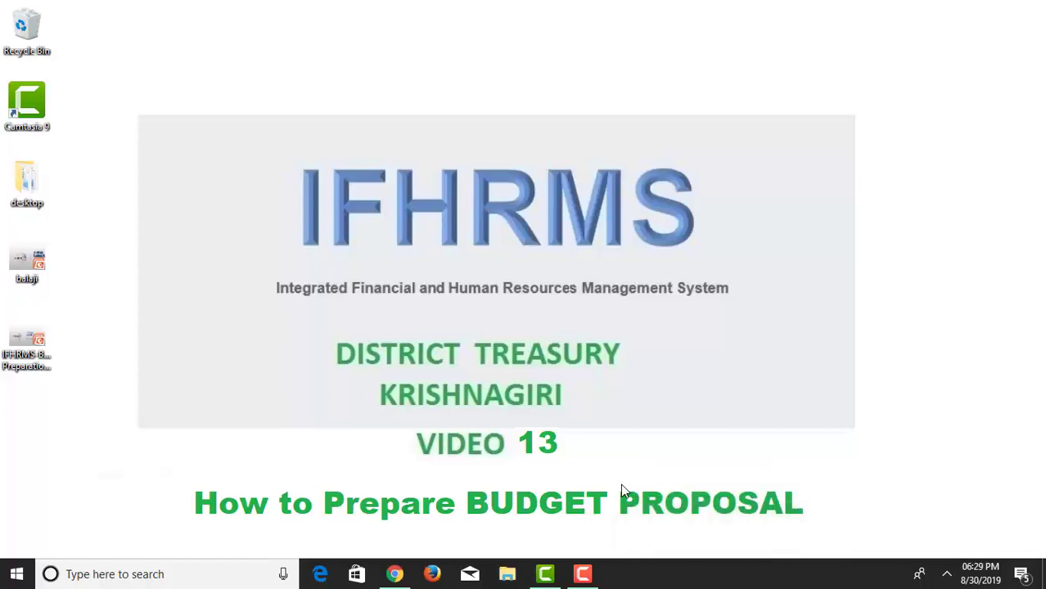
# Log in to IFHRMS on Chrome's Oracle login page with the DDO user name and password, retyping the mistyped user name.
pyautogui.click(394, 574)
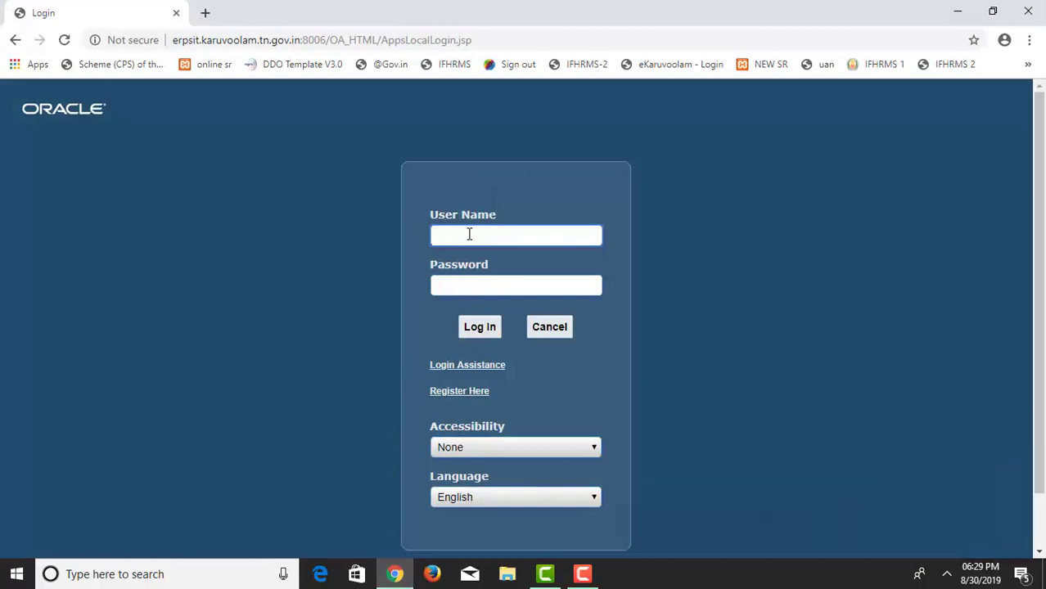
pyautogui.write('4')
pyautogui.hotkey('ctrl', 'a')
pyautogui.press('Tab')
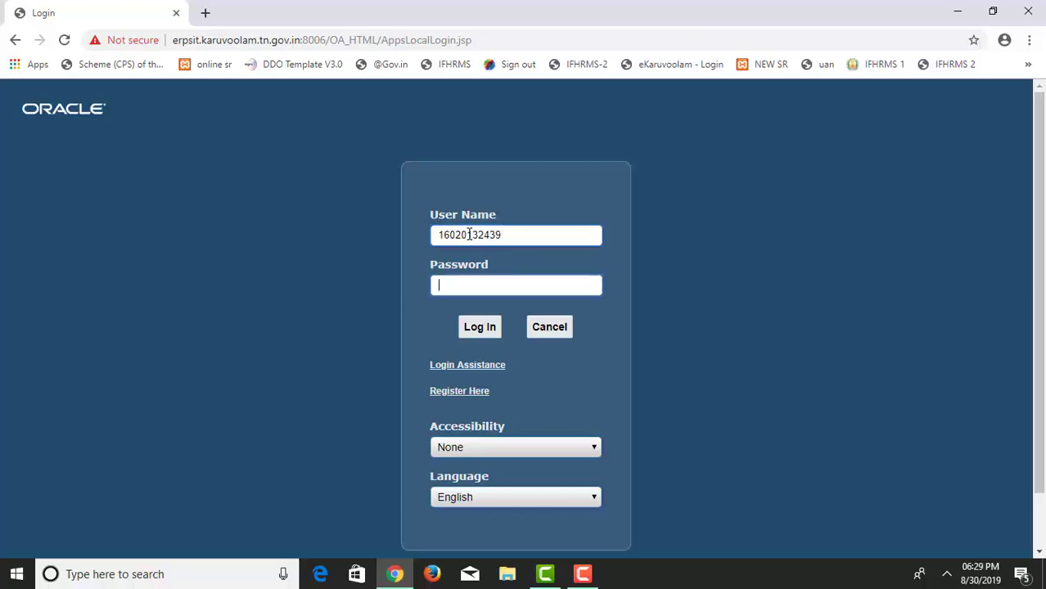
pyautogui.write('•••••••')
pyautogui.press('Return')
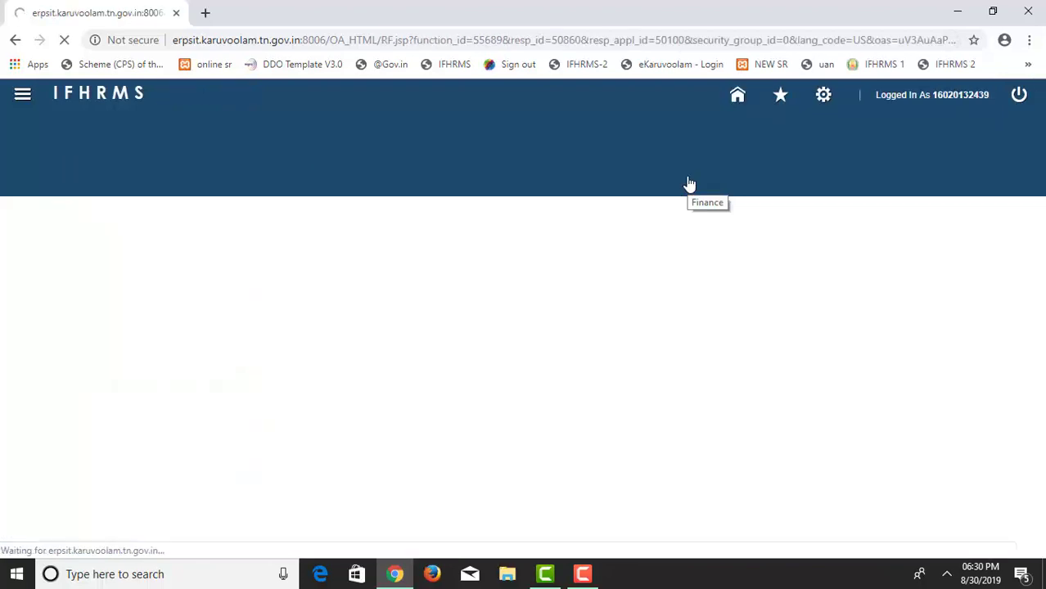
# From Budget Search, download the 2020-2021 Revenue Expenditure proposal and open the .xls file.
pyautogui.click(462, 164)
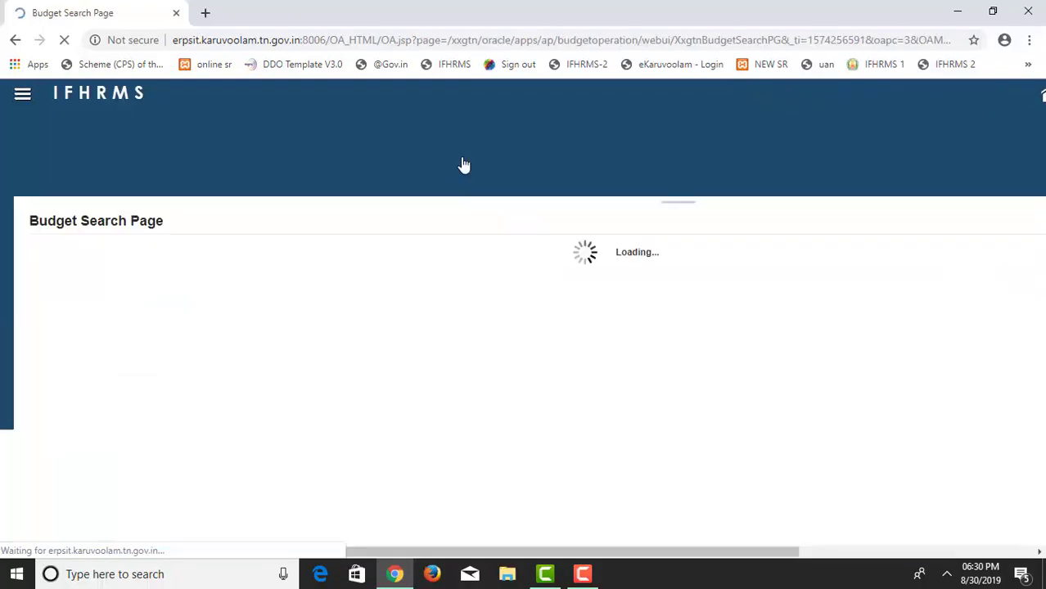
pyautogui.moveTo(476, 312); pyautogui.dragTo(676, 318)
pyautogui.click(688, 316)
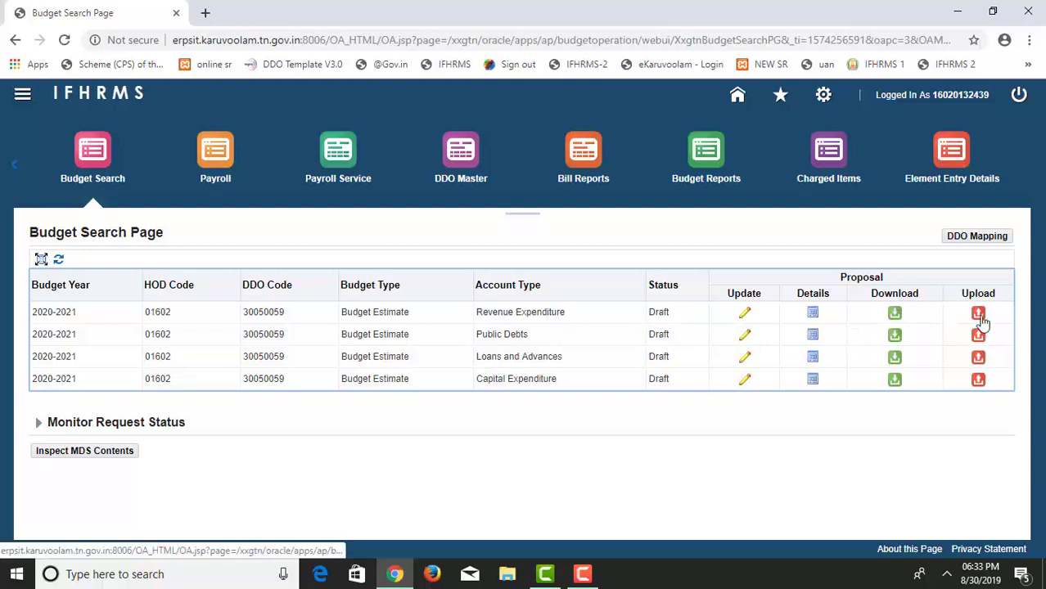
pyautogui.click(894, 314)
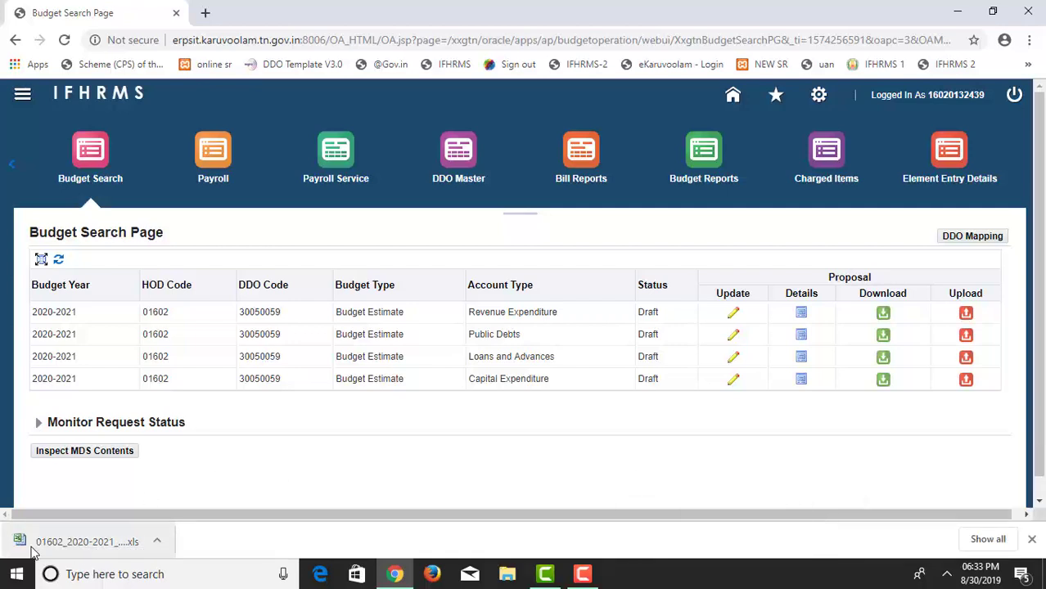
pyautogui.click(33, 553)
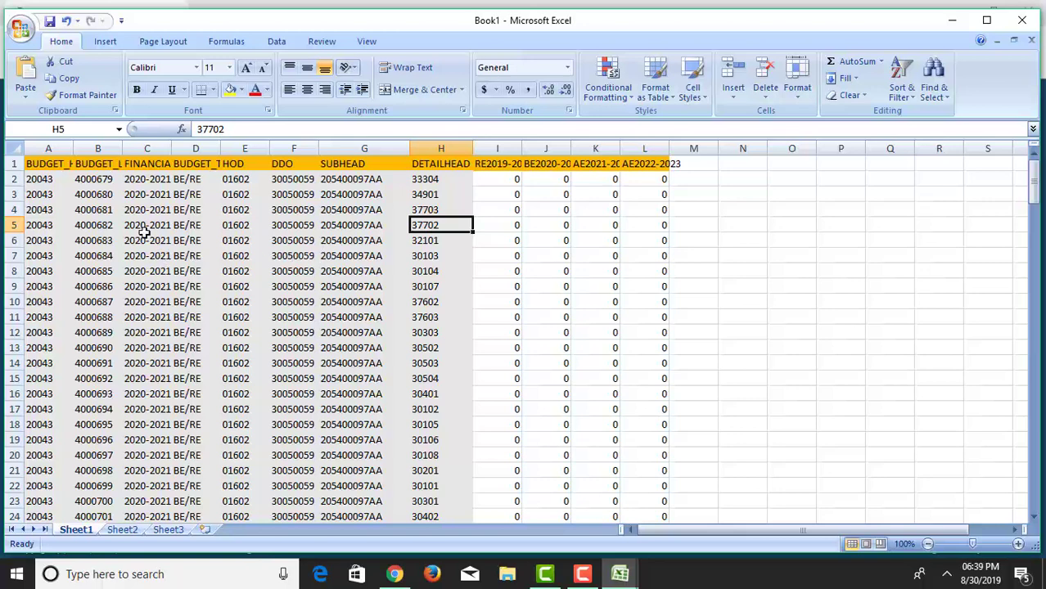
# Inspect the FINANCIAL_YEAR, HOD, DDO and SUBHEAD column headers in C1, E1, F1 and G1.
pyautogui.click(153, 161)
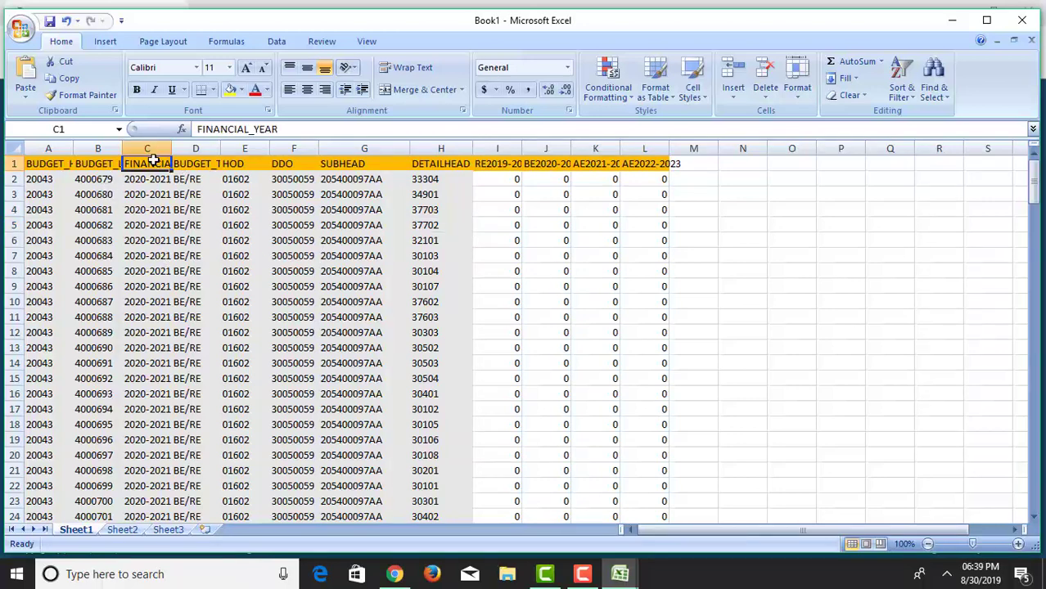
pyautogui.click(242, 163)
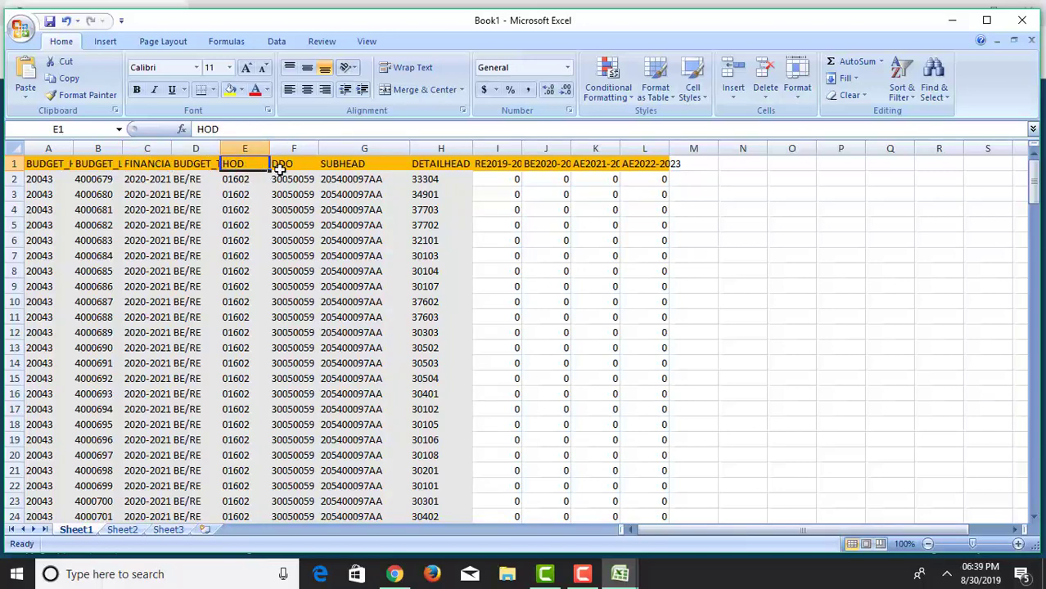
pyautogui.click(282, 164)
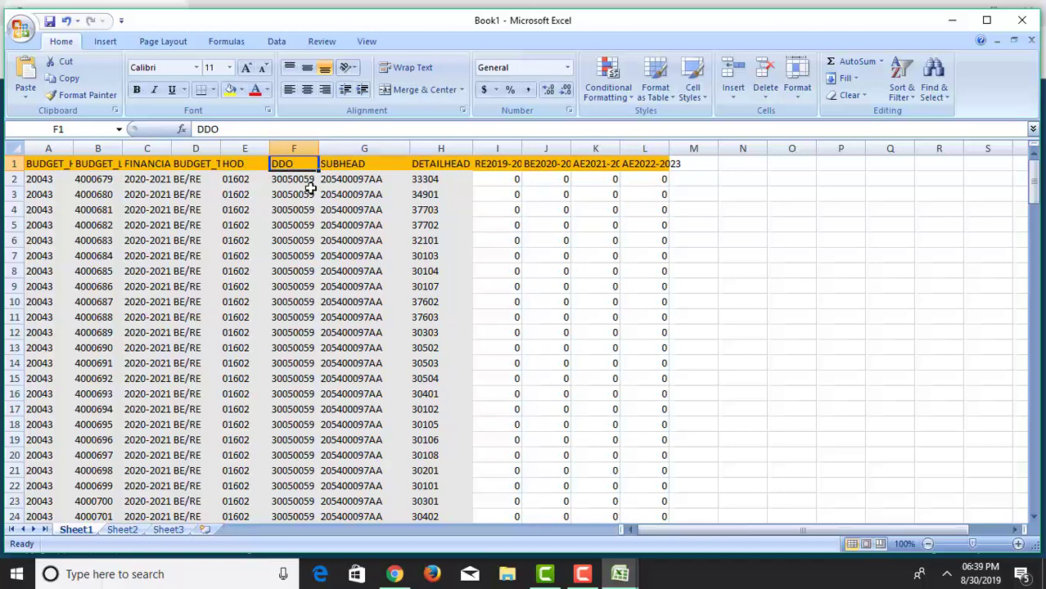
pyautogui.click(367, 170)
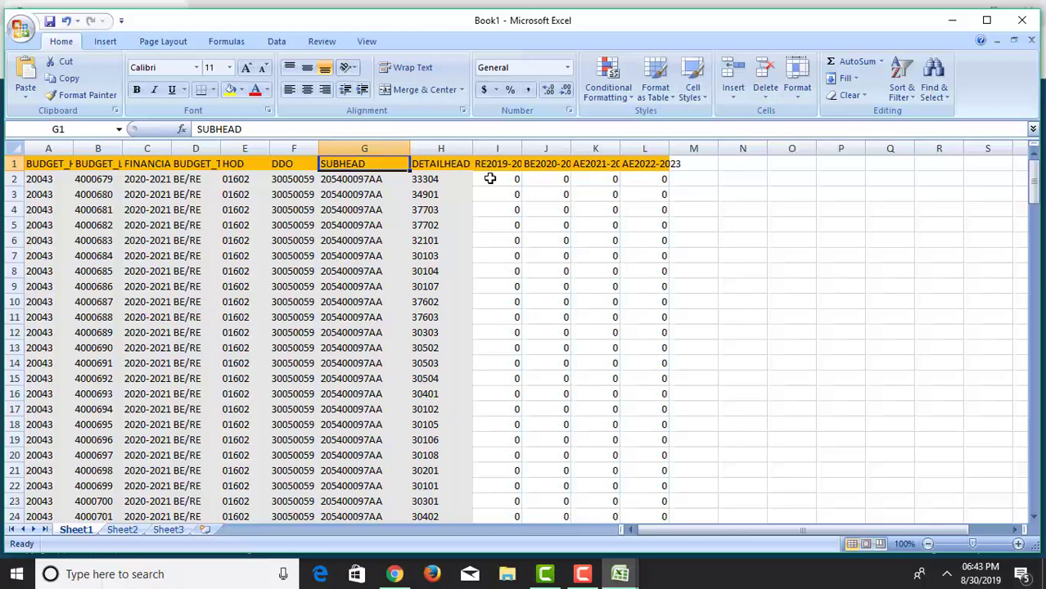
pyautogui.click(494, 148)
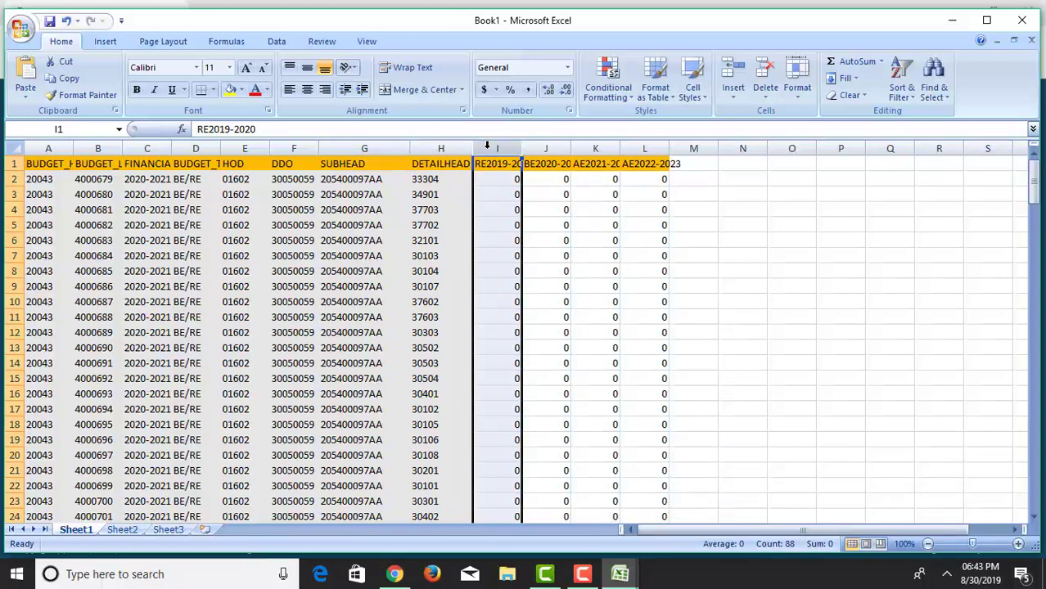
pyautogui.rightClick(488, 146)
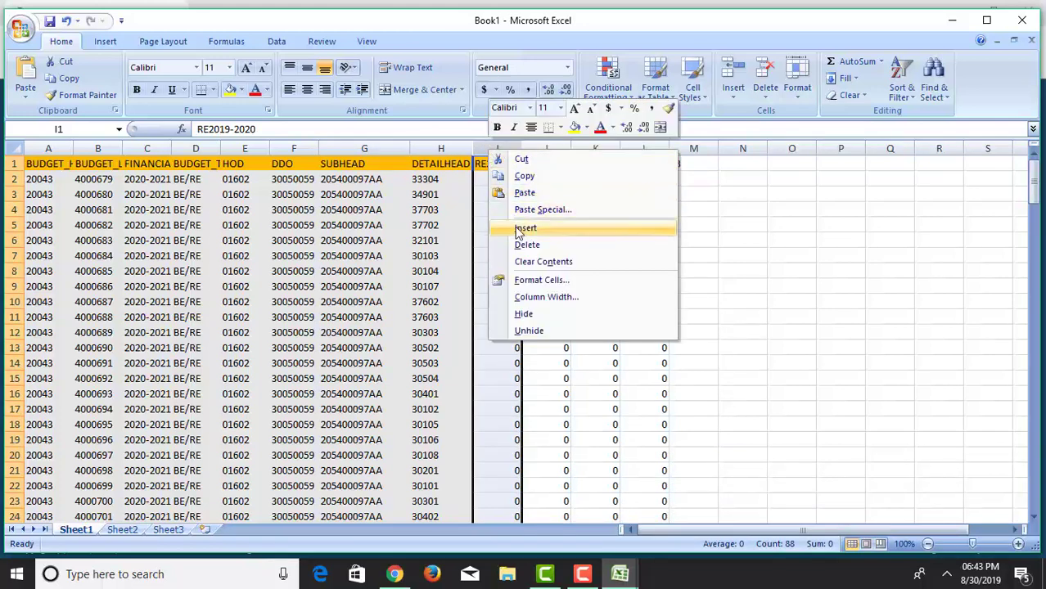
pyautogui.click(532, 225)
pyautogui.click(491, 166)
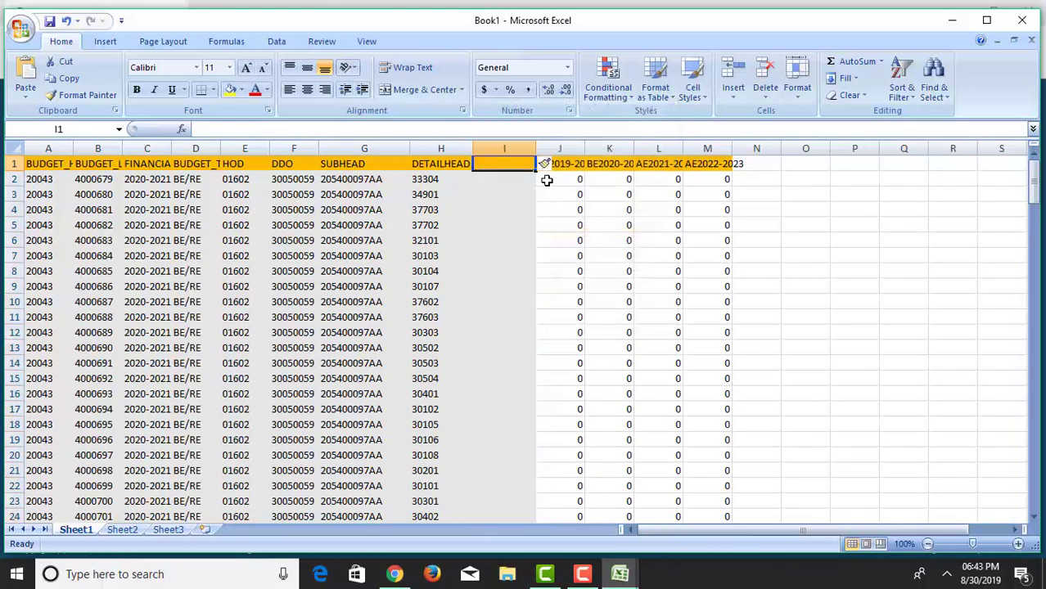
pyautogui.write('desc')
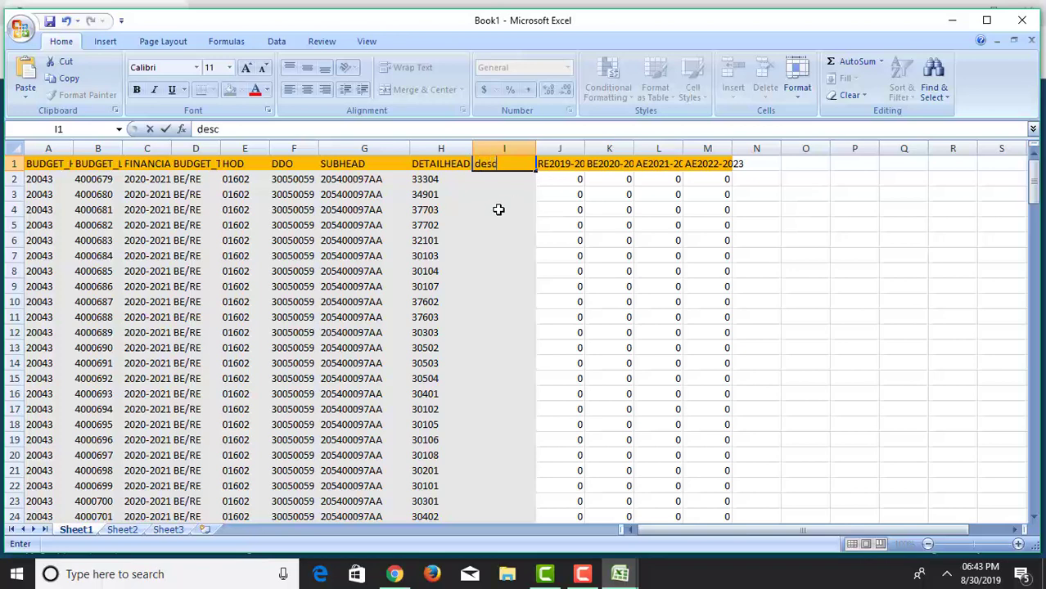
pyautogui.click(496, 208)
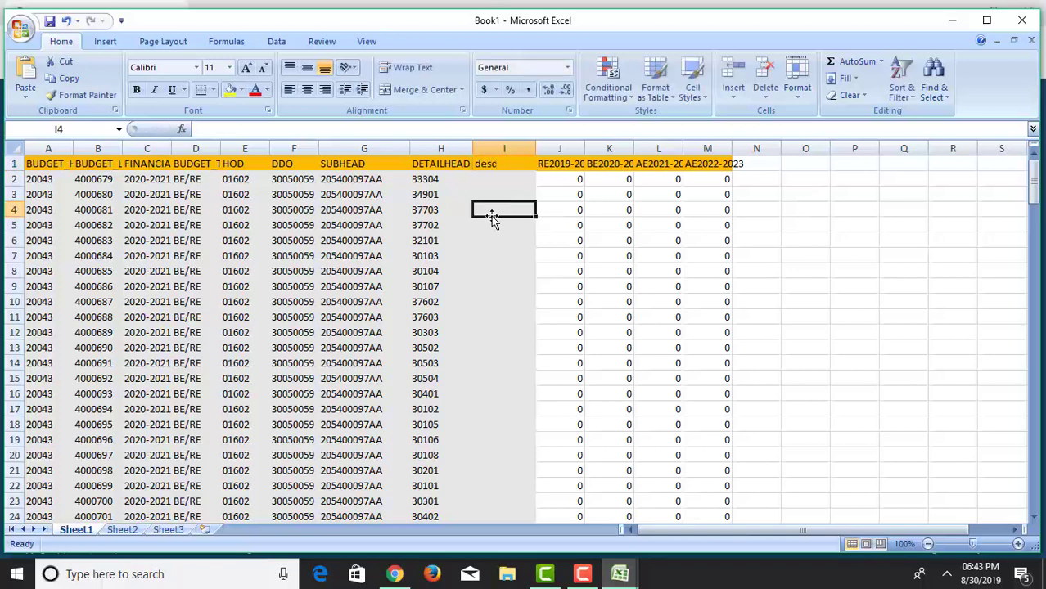
pyautogui.write('ta')
pyautogui.click(491, 224)
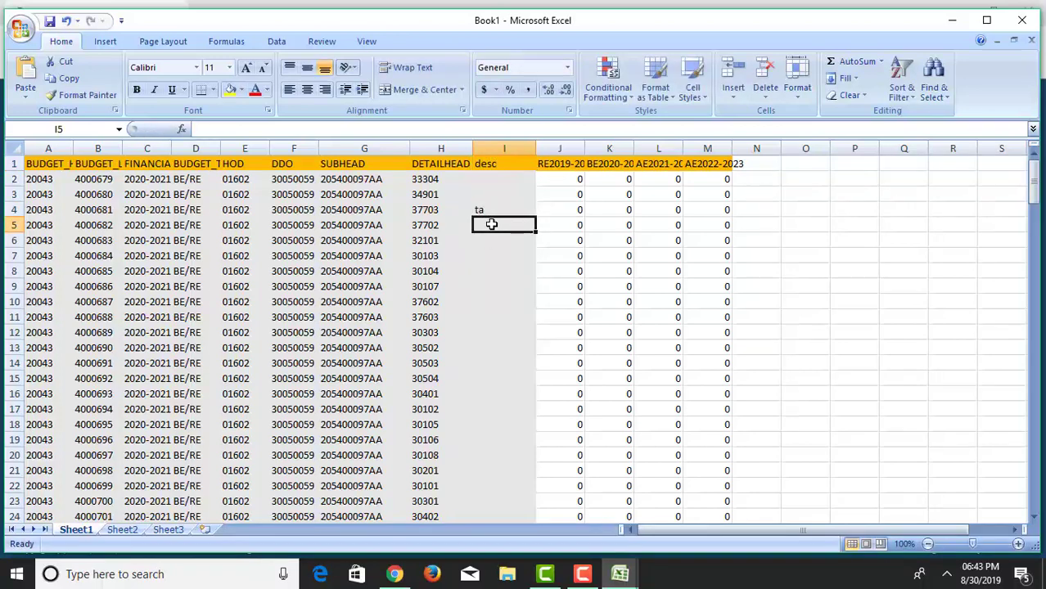
pyautogui.write('dul')
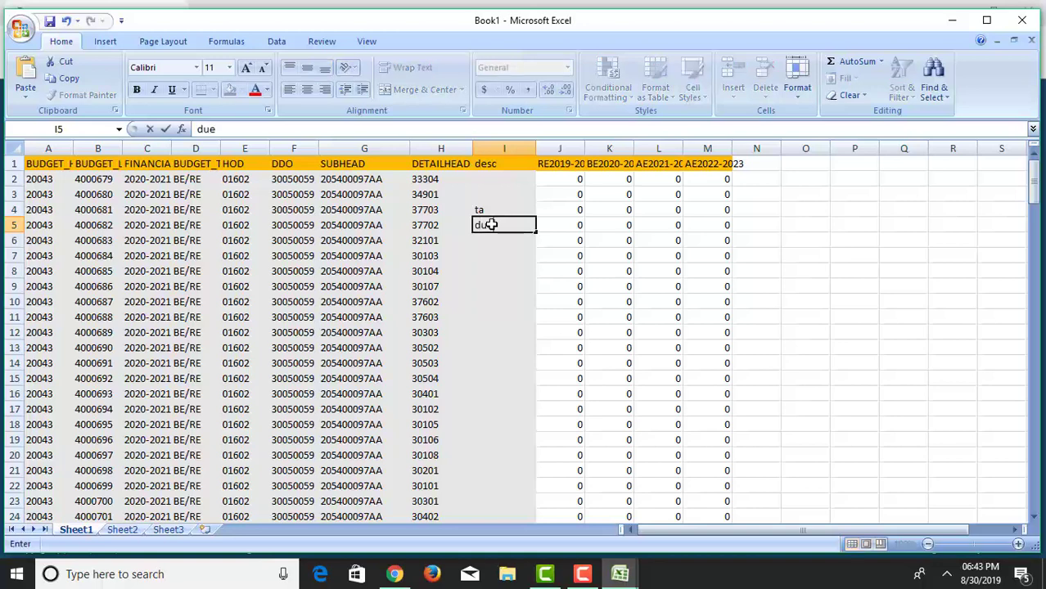
pyautogui.press('Return')
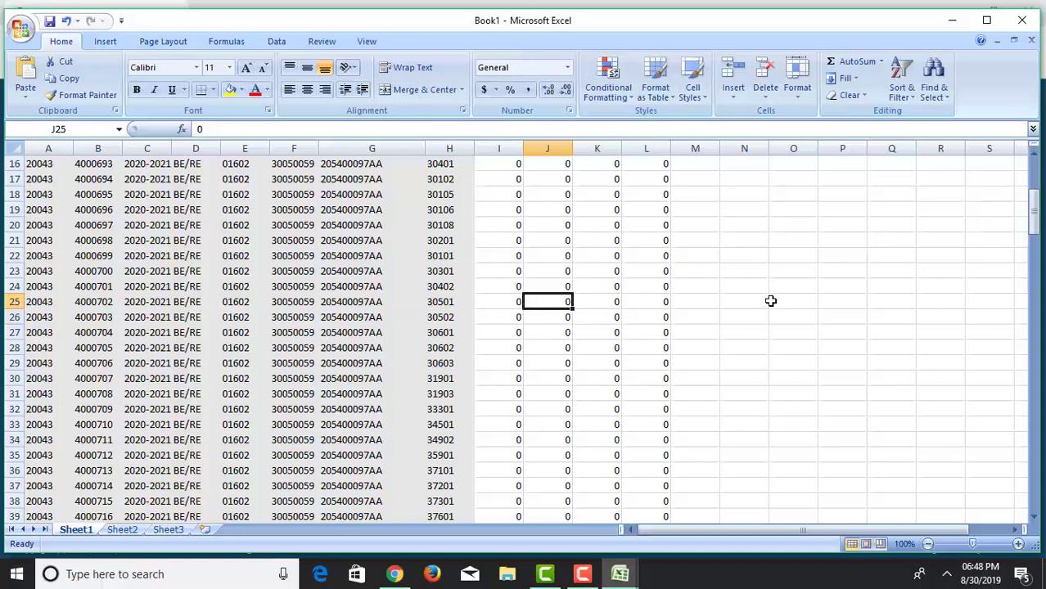
# Enter 10 in J25, K25 and L25 for detail head 30501.
pyautogui.write('10')
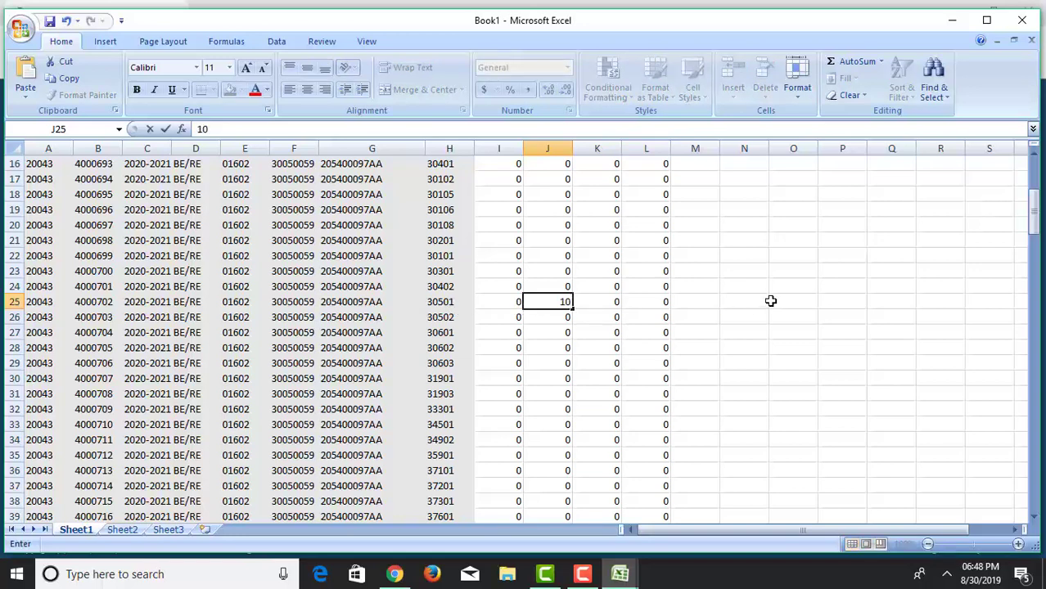
pyautogui.press('Tab')
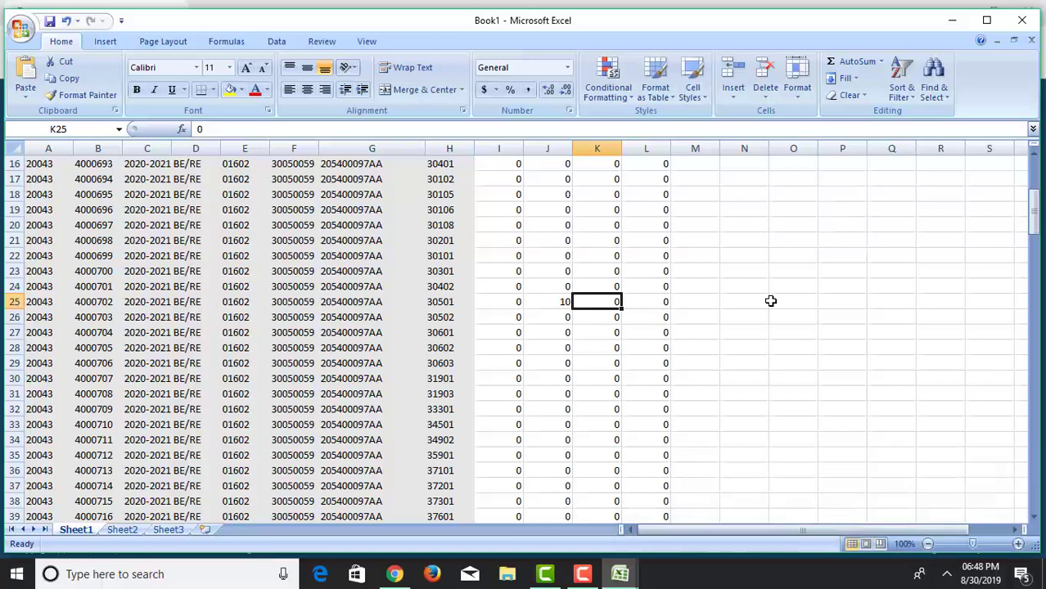
pyautogui.write('1')
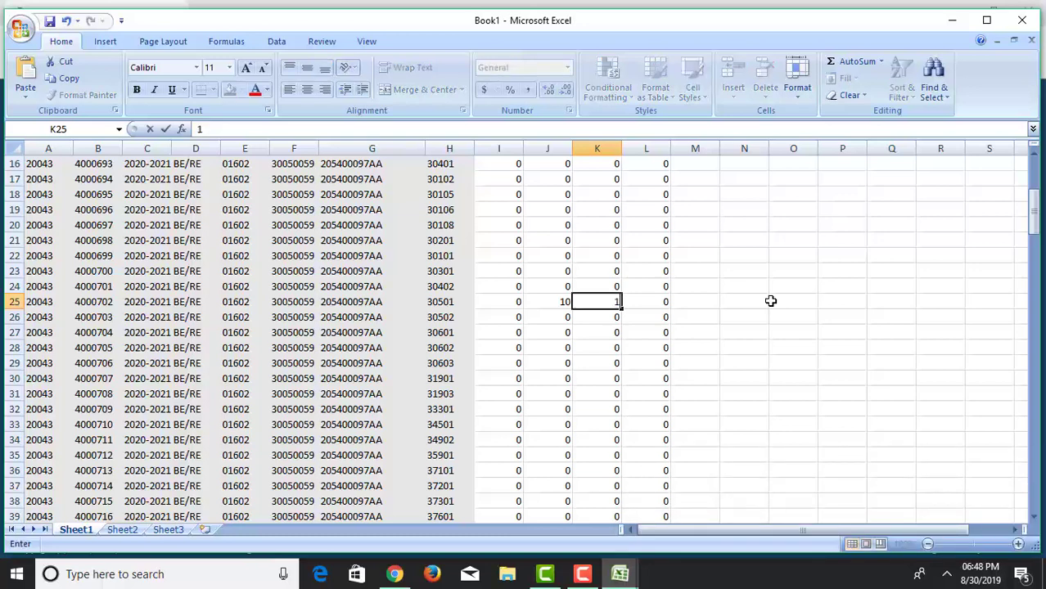
pyautogui.write('0')
pyautogui.press('Tab')
pyautogui.write('10')
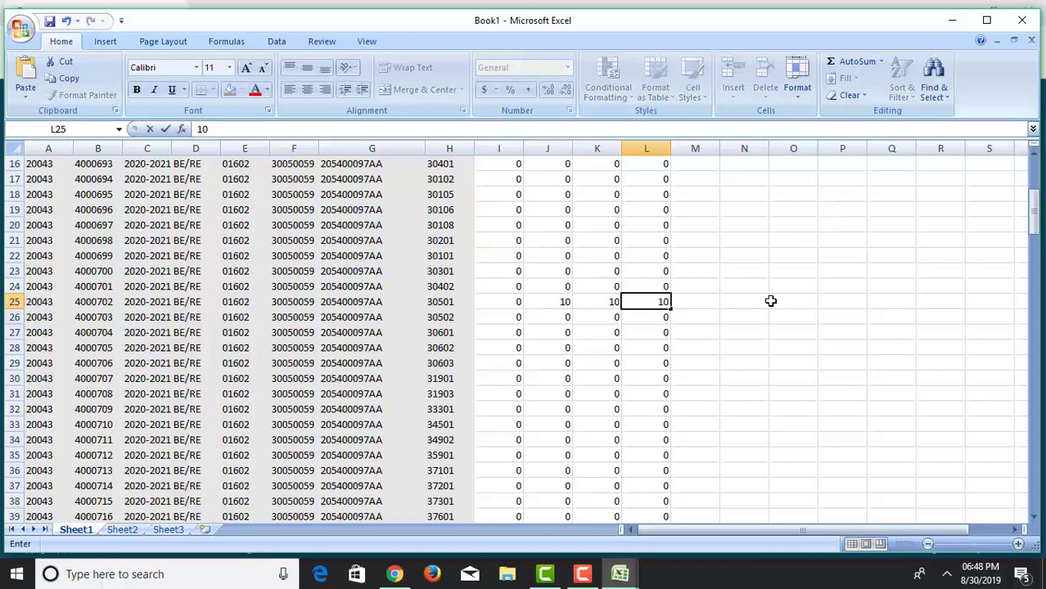
pyautogui.press('Tab')
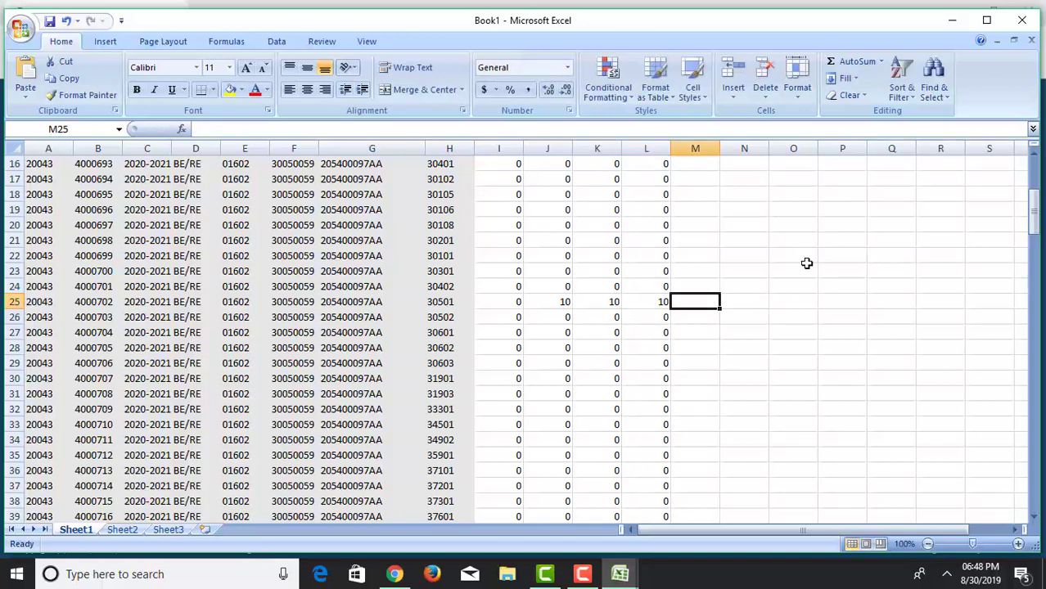
pyautogui.moveTo(1036, 217); pyautogui.dragTo(1036, 210)
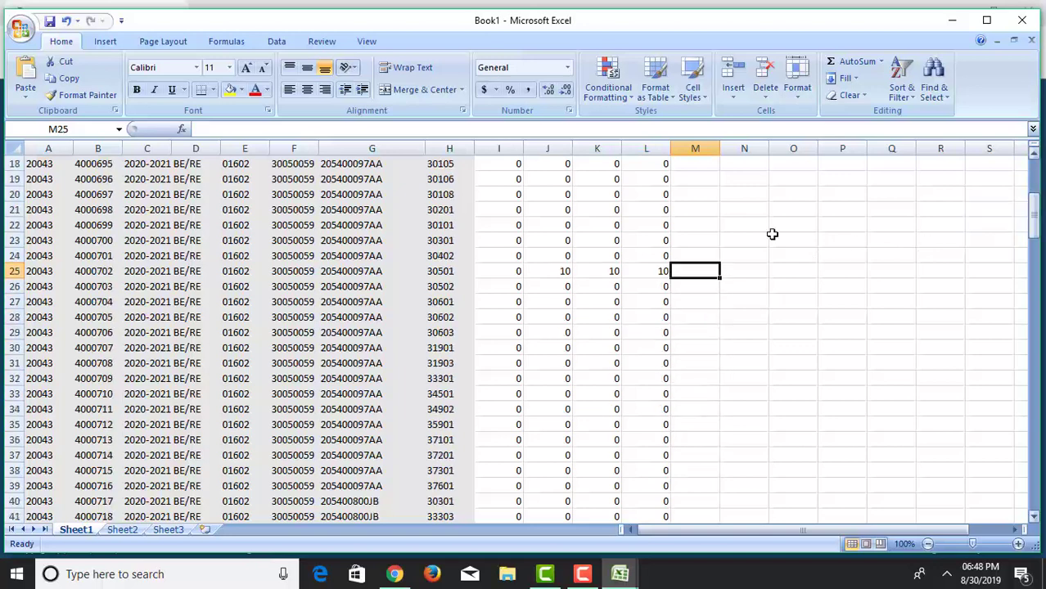
# Enter 10, 12 and 12 in J26, K26 and L26 for detail head 30502.
pyautogui.click(547, 288)
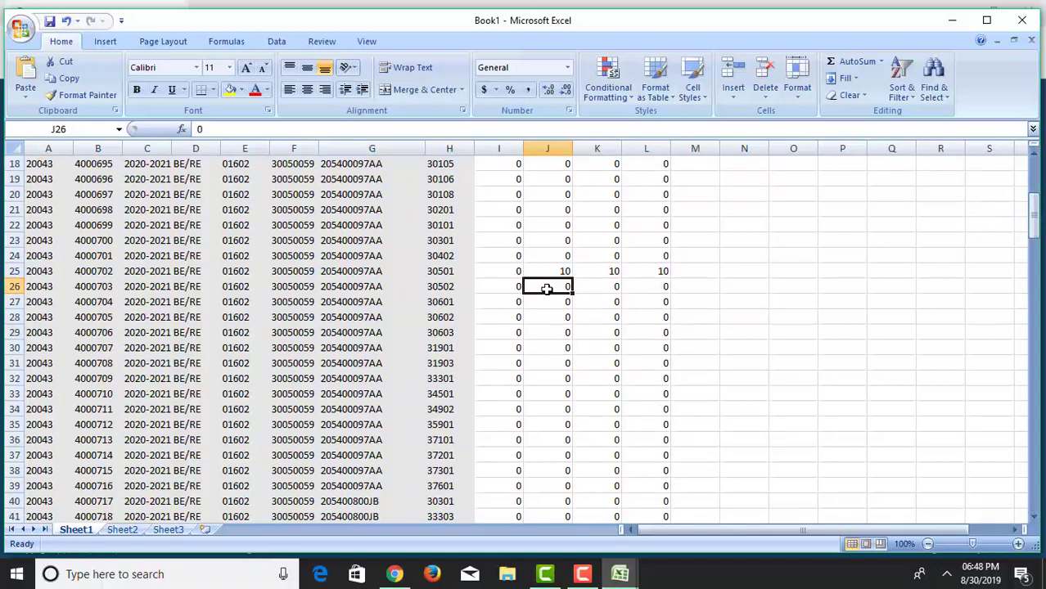
pyautogui.write('10')
pyautogui.press('Tab')
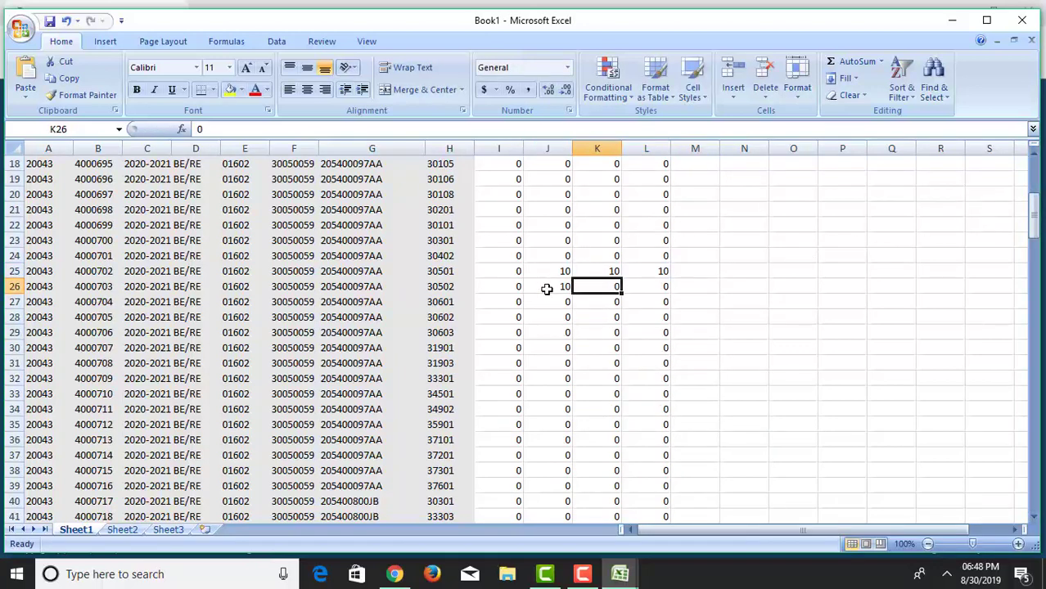
pyautogui.write('12')
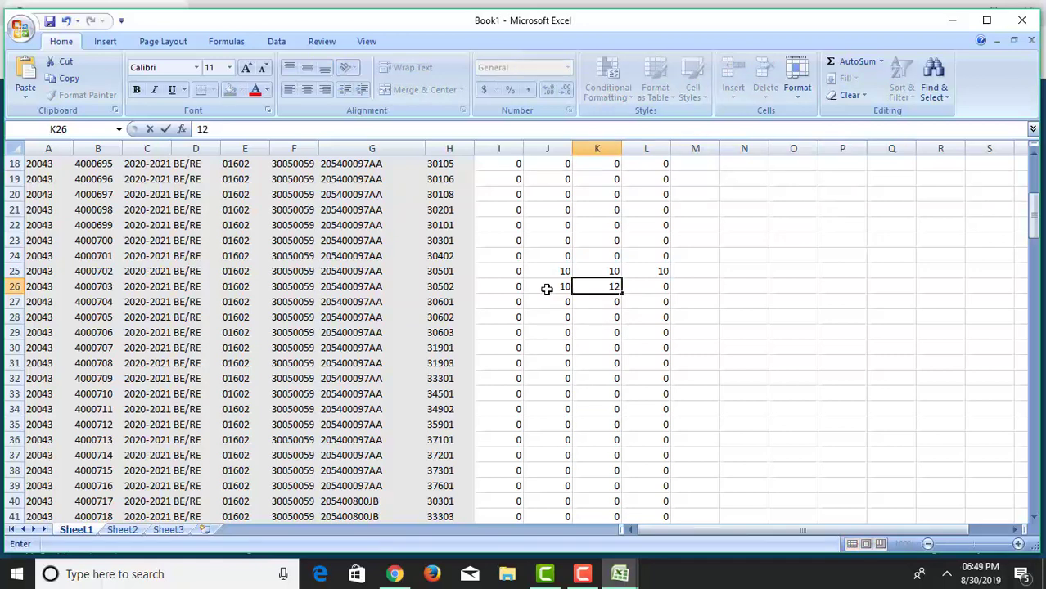
pyautogui.press('Tab')
pyautogui.write('12')
pyautogui.press('Tab')
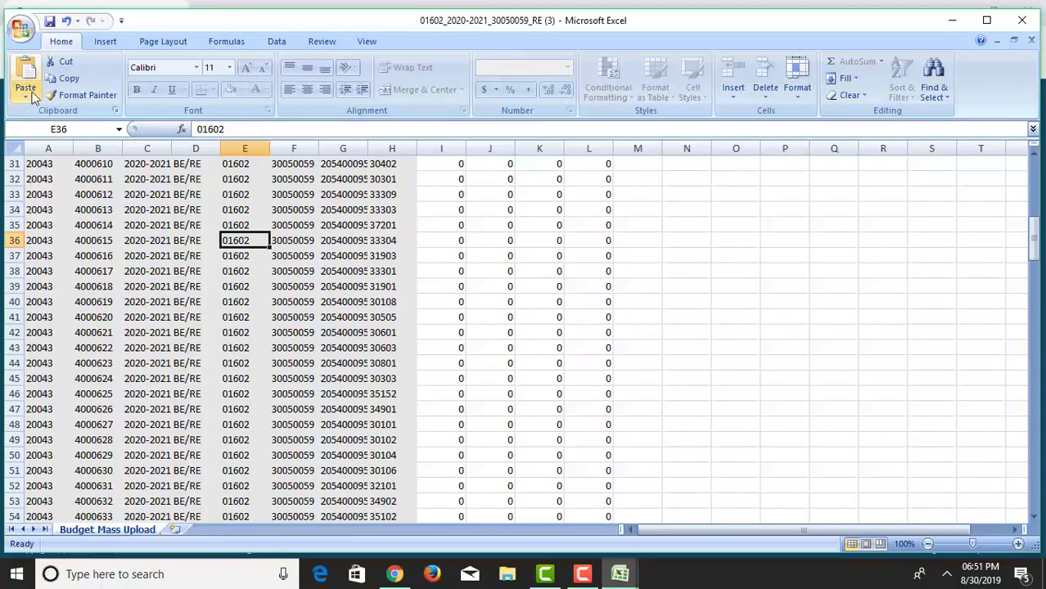
# Save the sheet as CSV (Comma delimited) named 01602_2020-2021_30050059_RE (3).
pyautogui.click(20, 27)
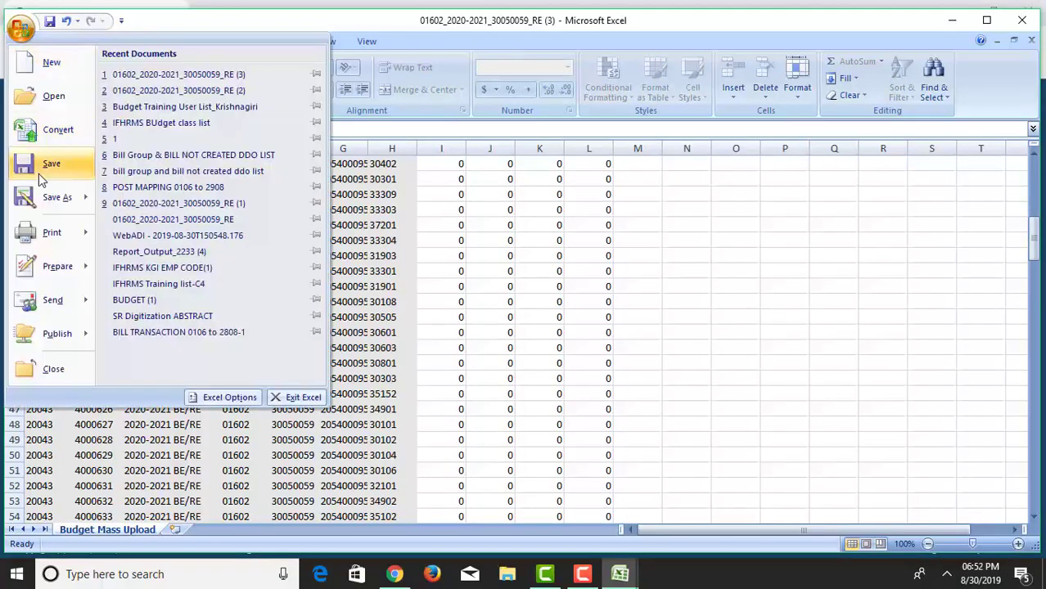
pyautogui.moveTo(48, 203)
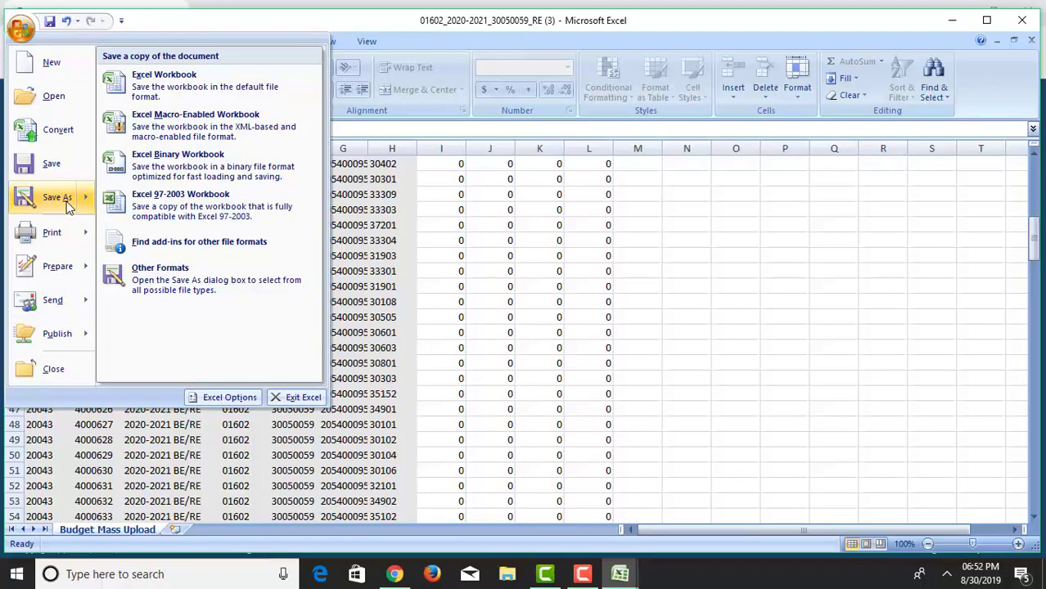
pyautogui.click(182, 84)
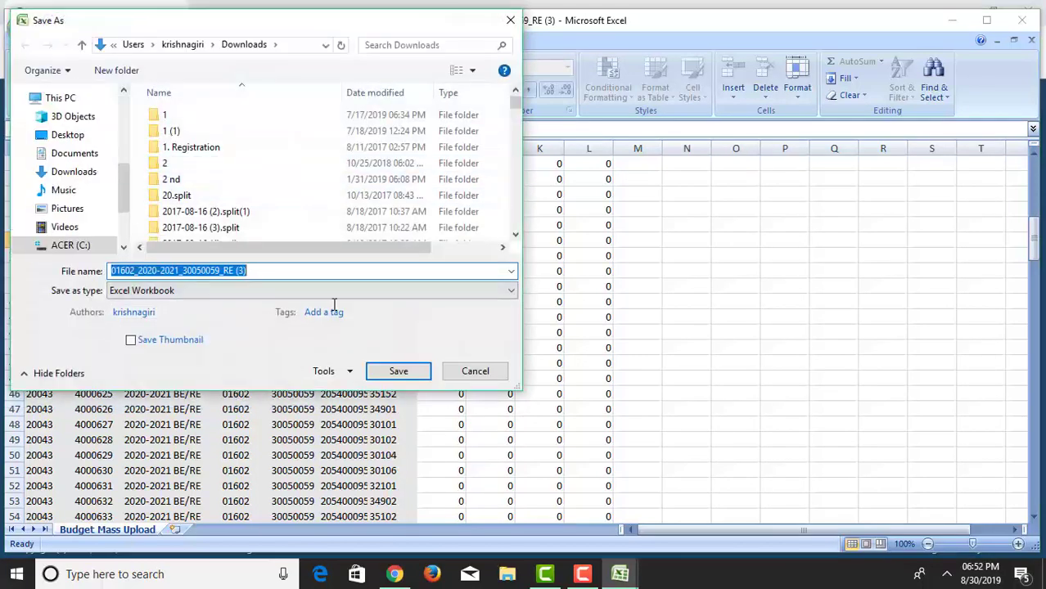
pyautogui.click(376, 292)
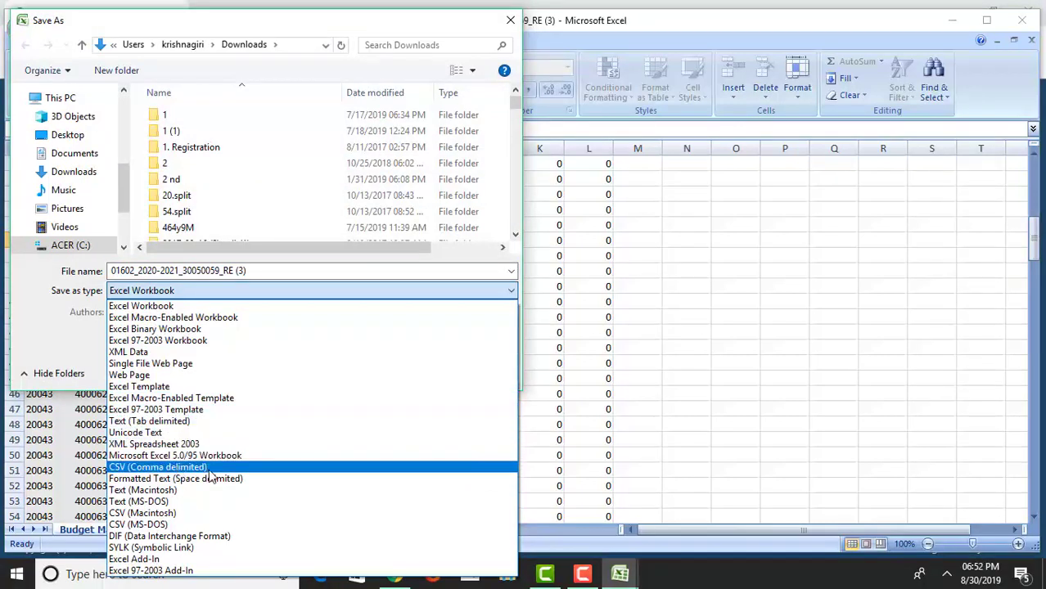
pyautogui.click(209, 470)
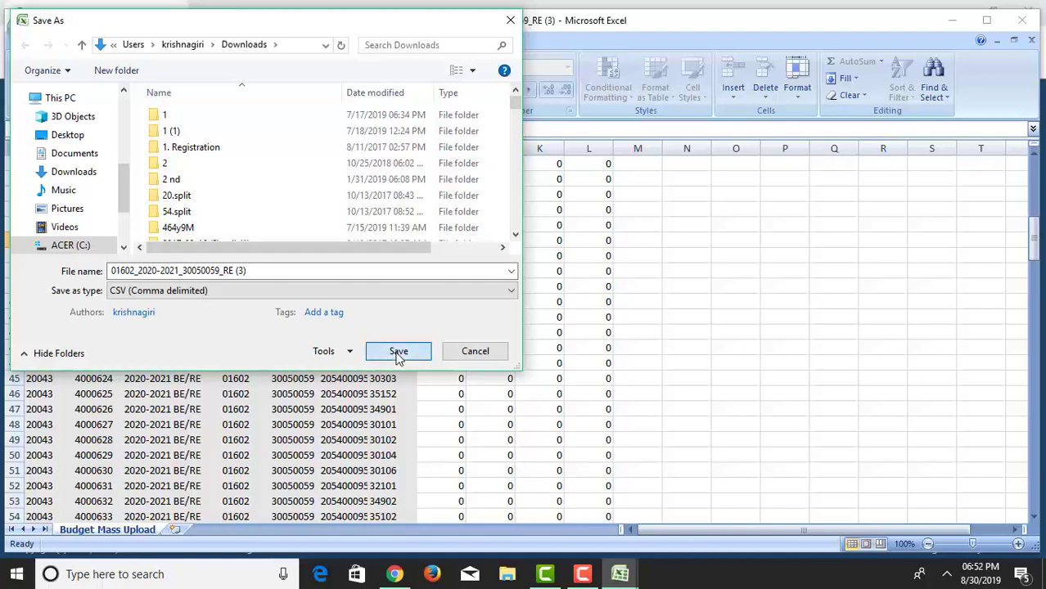
pyautogui.click(398, 352)
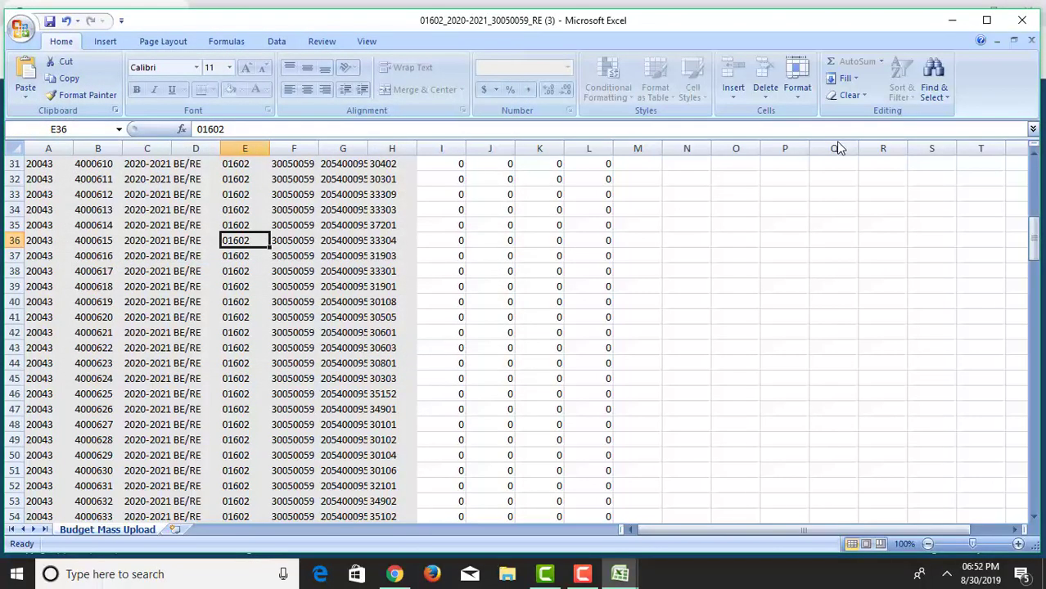
pyautogui.hotkey('alt', 'Tab')
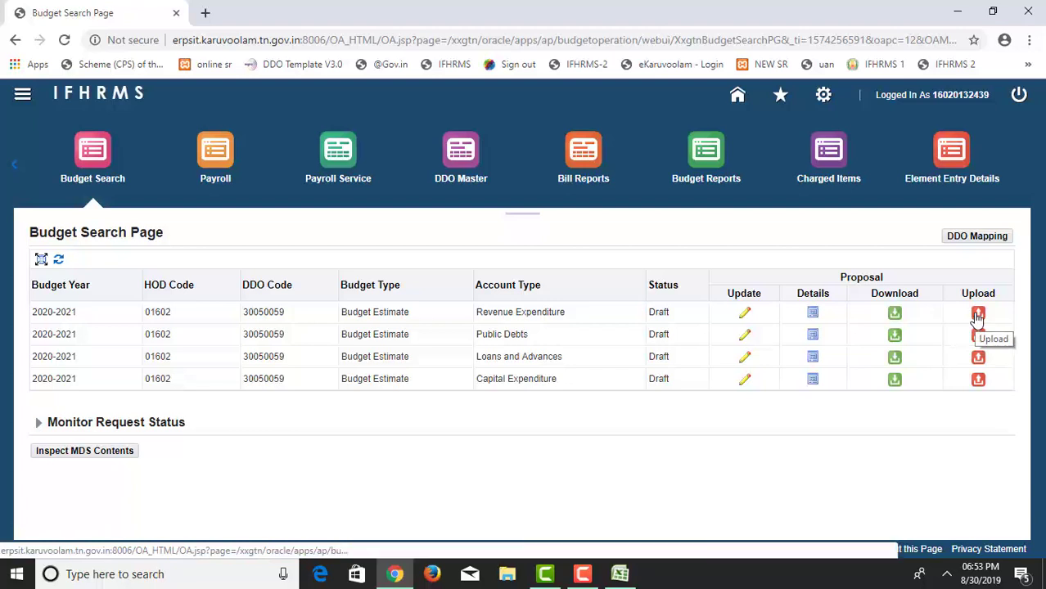
# Upload 01602_2020-2021_30050059_RE (3) to the Revenue Expenditure proposal and confirm 'File Uploaded successfully'.
pyautogui.click(978, 316)
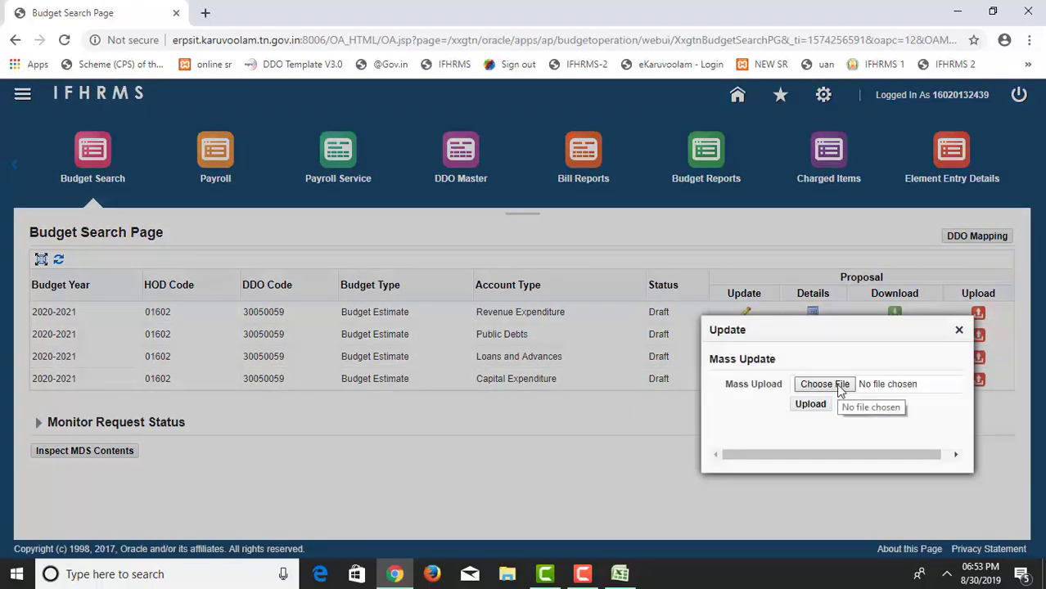
pyautogui.click(824, 384)
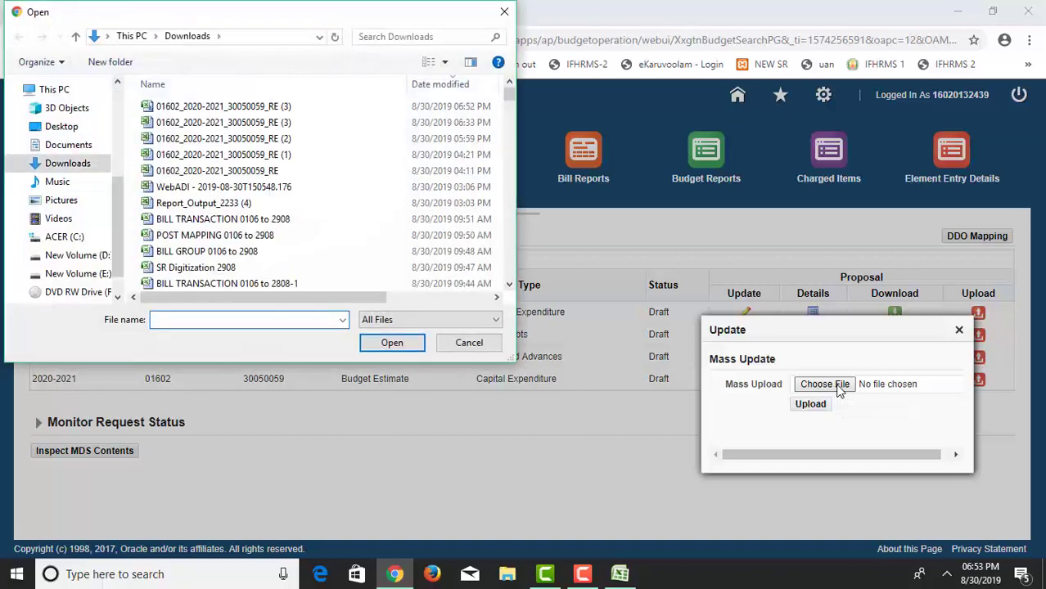
pyautogui.click(245, 107)
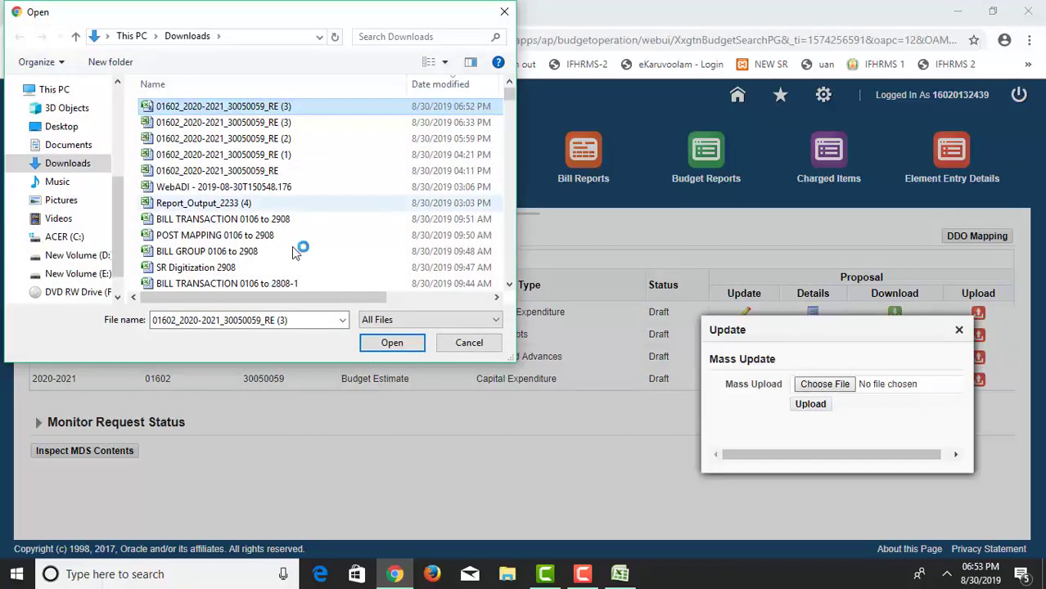
pyautogui.click(387, 345)
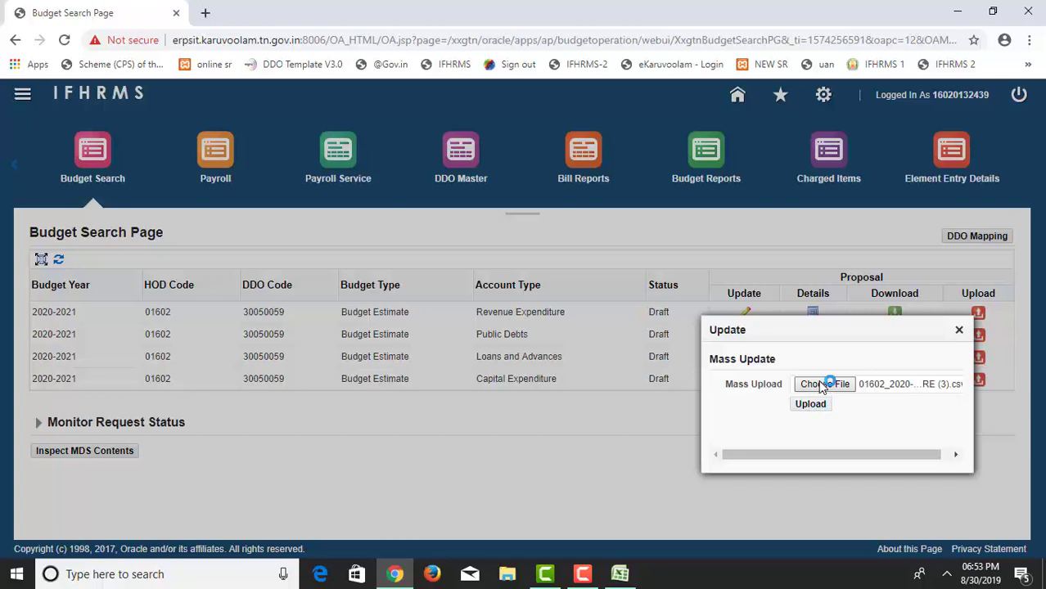
pyautogui.click(810, 404)
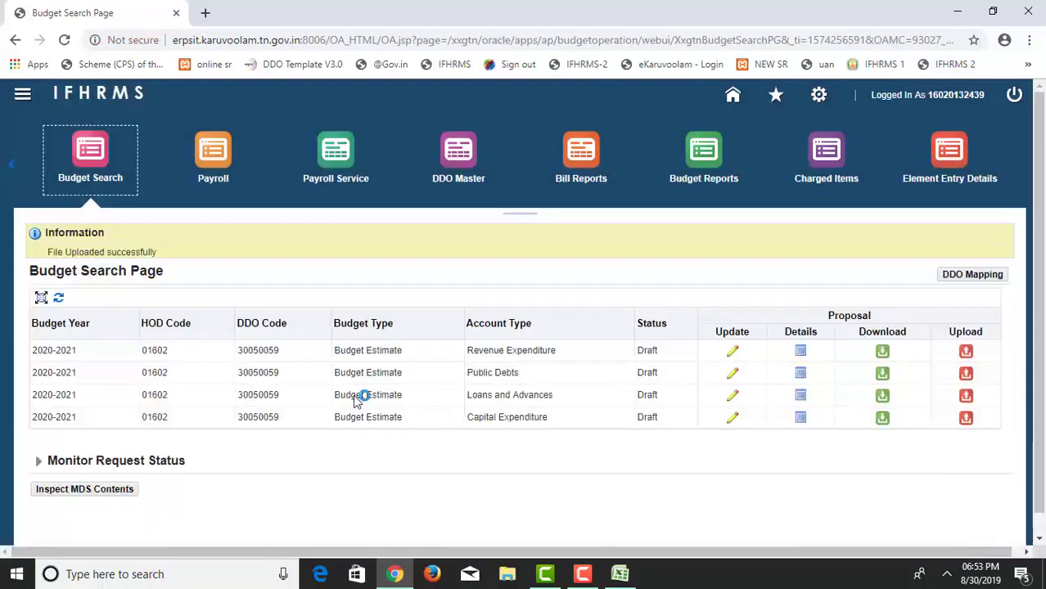
pyautogui.moveTo(49, 249); pyautogui.dragTo(152, 249)
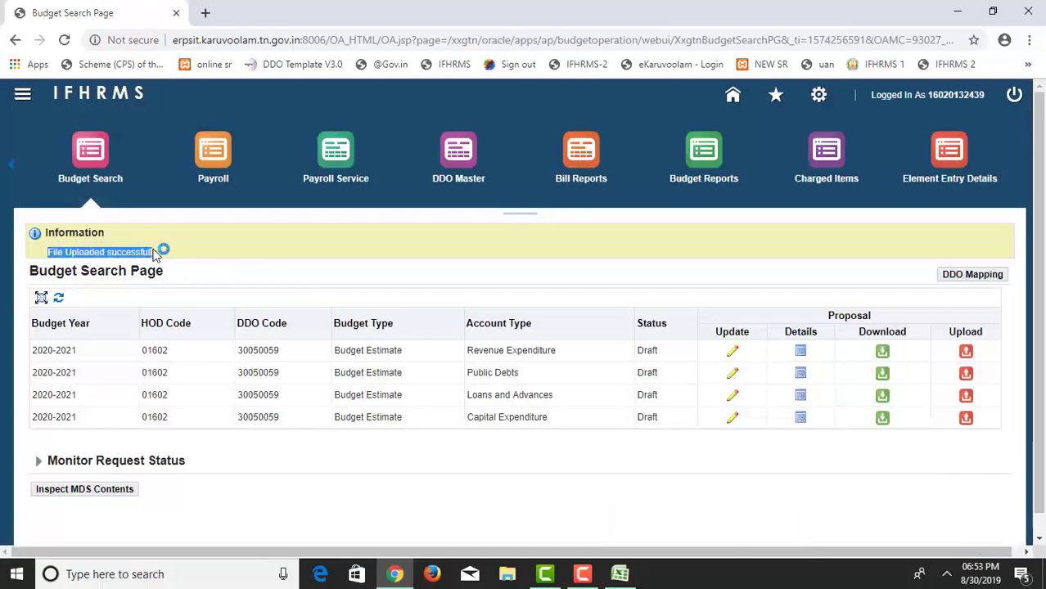
pyautogui.click(186, 256)
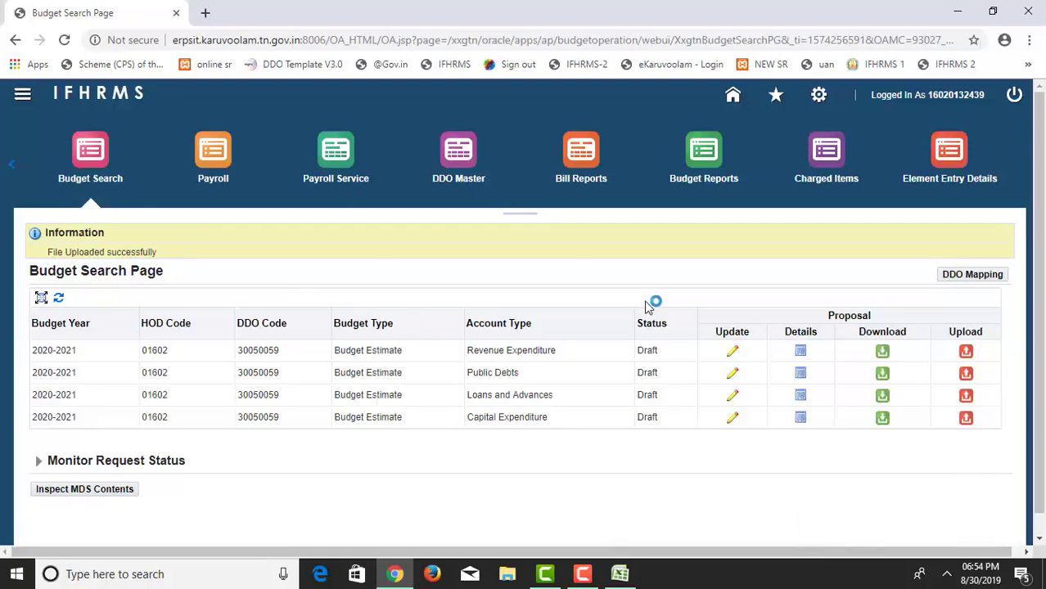
# Open the Revenue Expenditure proposal, load HOA code 205400097AA, and review its Telephone Charges to Other Contingencies lines.
pyautogui.click(735, 352)
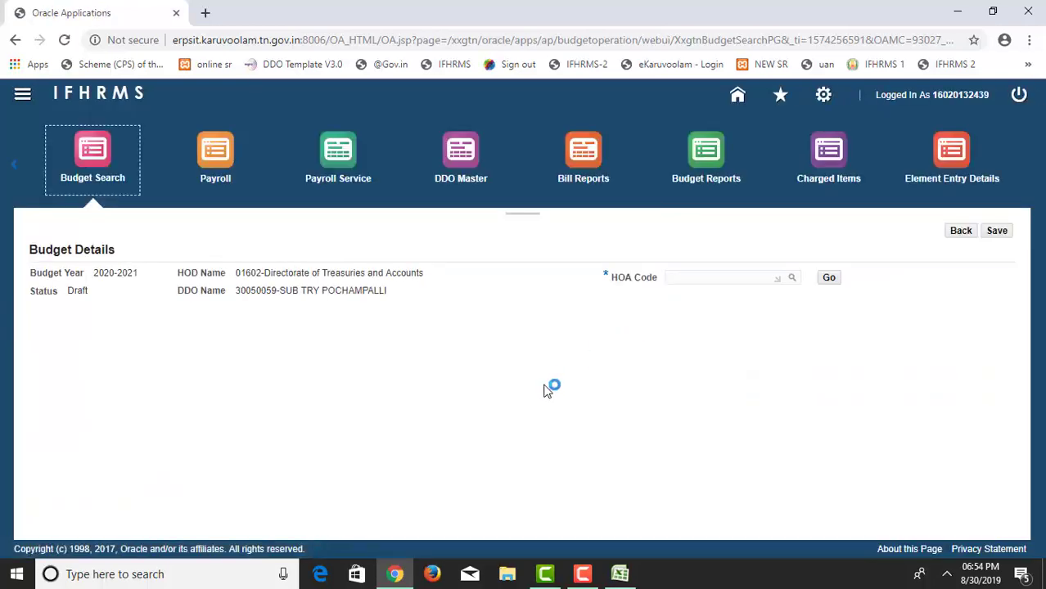
pyautogui.click(689, 279)
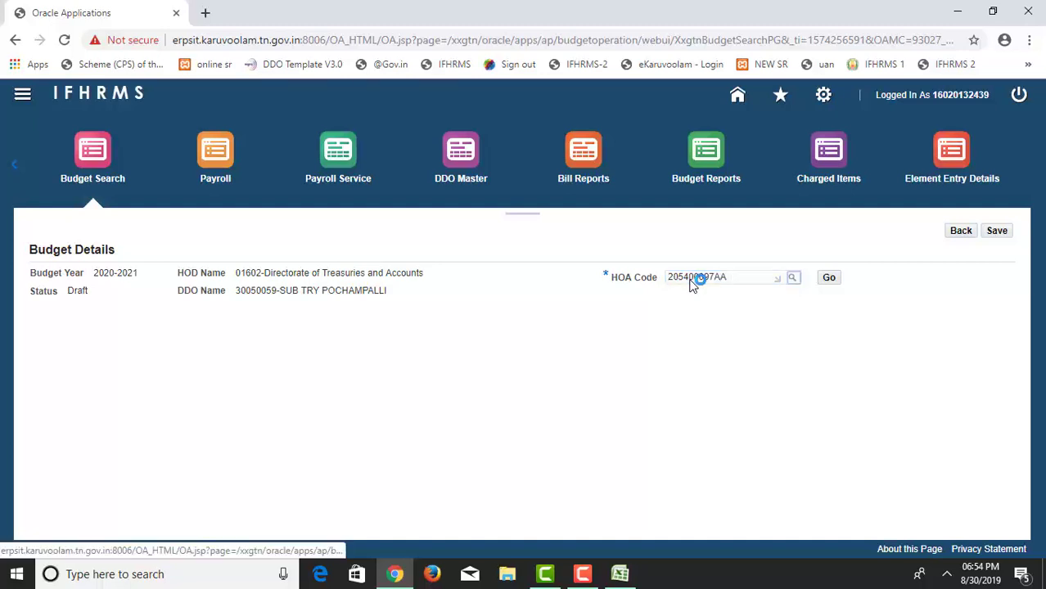
pyautogui.click(826, 278)
pyautogui.click(828, 276)
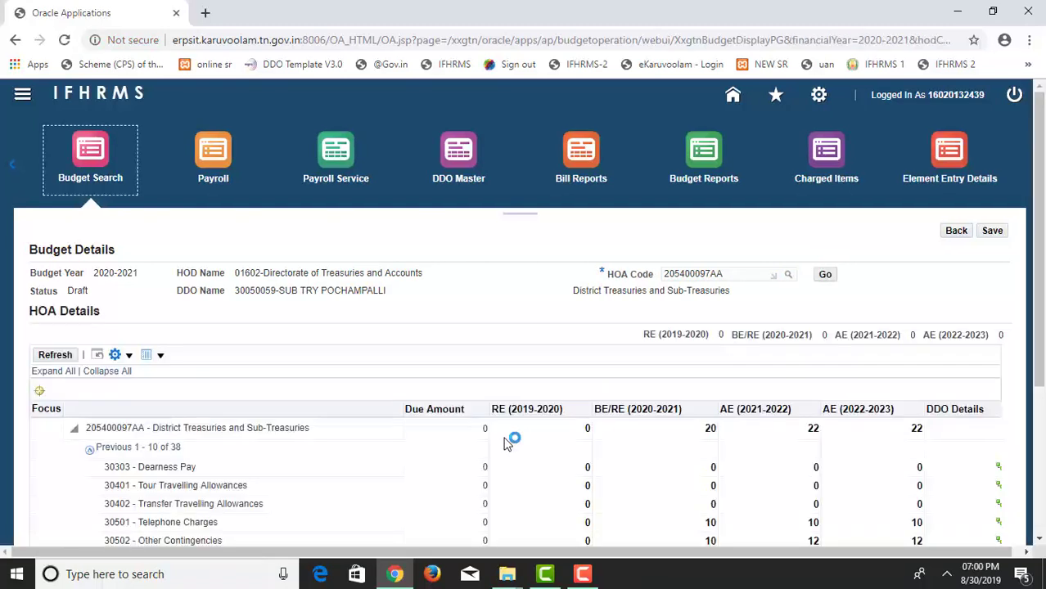
pyautogui.scroll(-1, 523, 413)
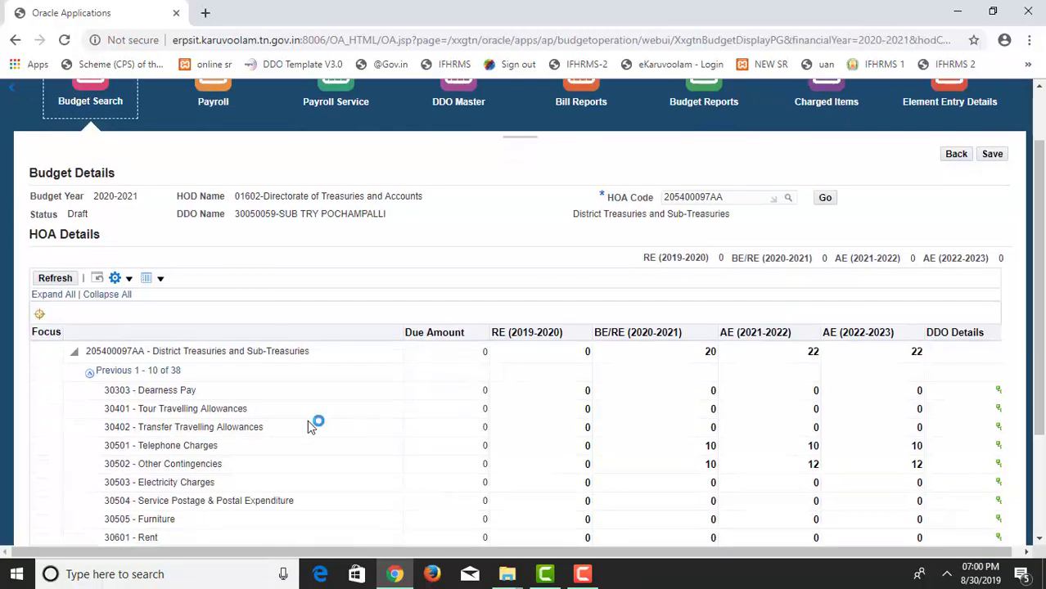
pyautogui.scroll(-1, 544, 385)
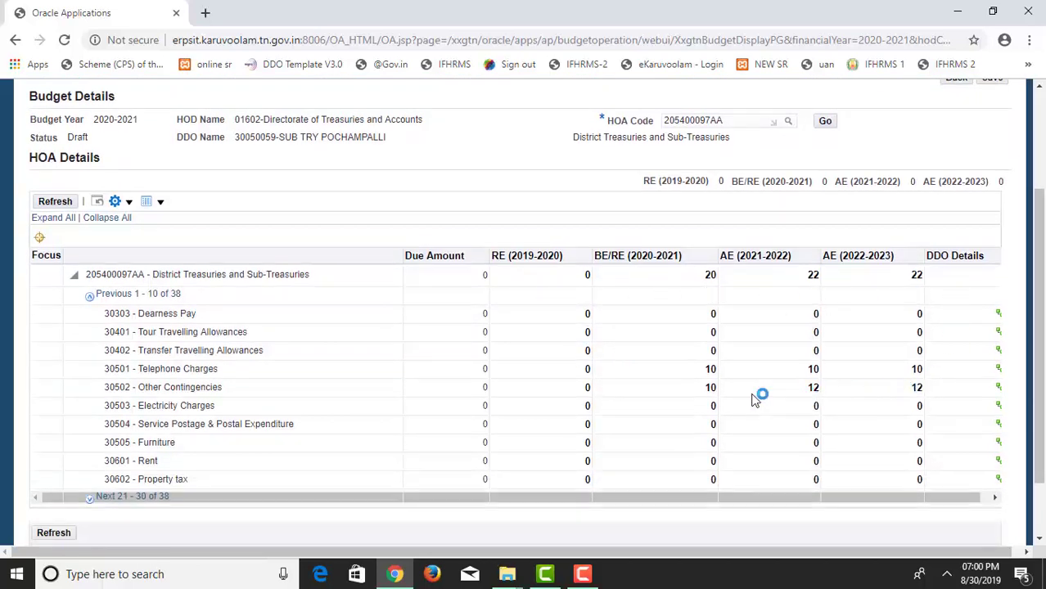
pyautogui.moveTo(139, 369); pyautogui.dragTo(941, 397)
pyautogui.click(964, 495)
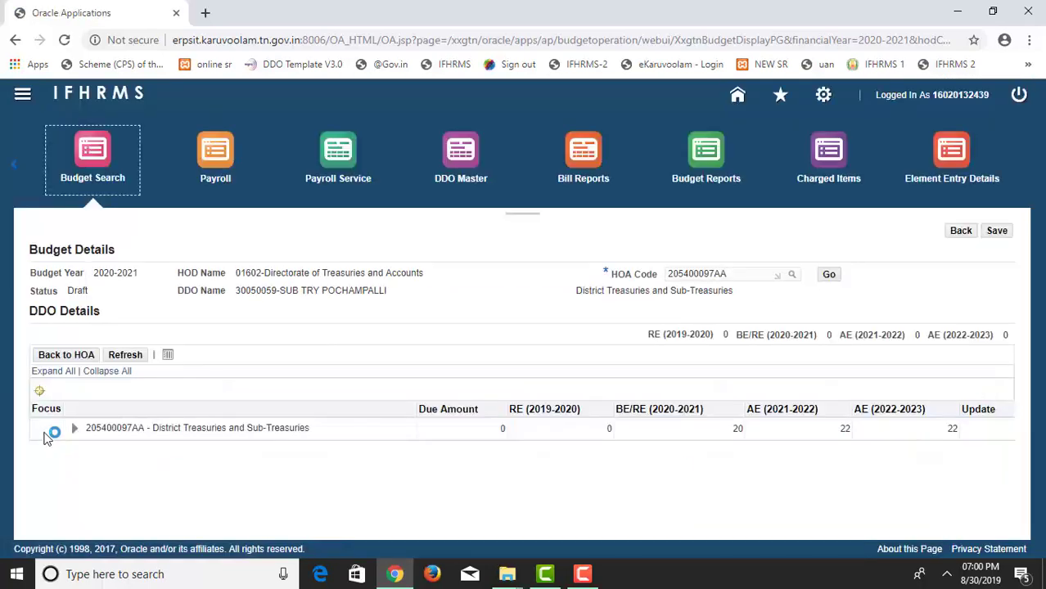
# Expand all DDO levels, check the SUB TRY POCHAMPALLI BE(2020-2021) value, and save it.
pyautogui.click(49, 371)
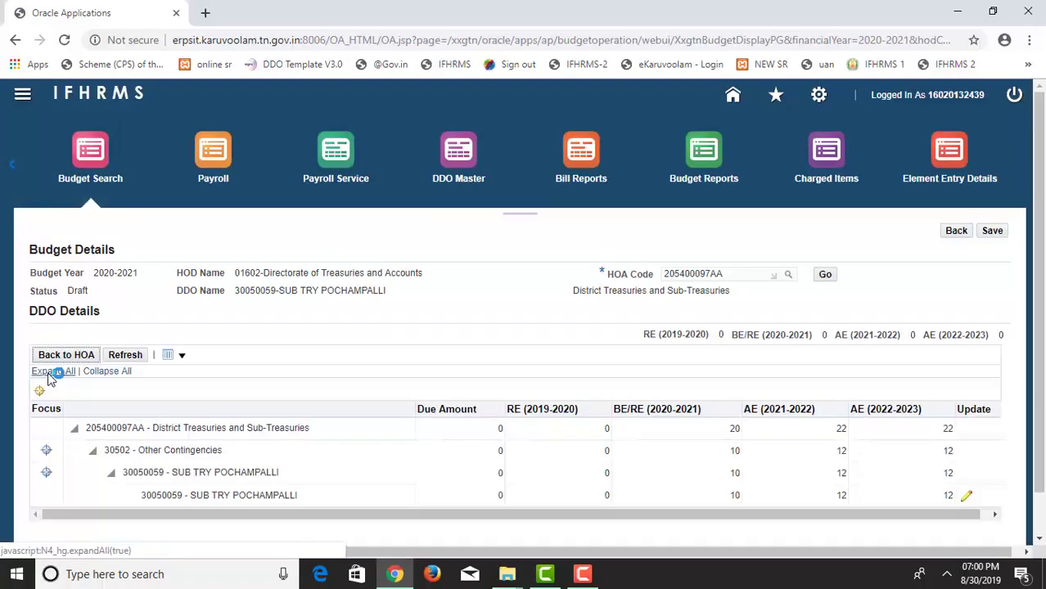
pyautogui.scroll(-1, 47, 378)
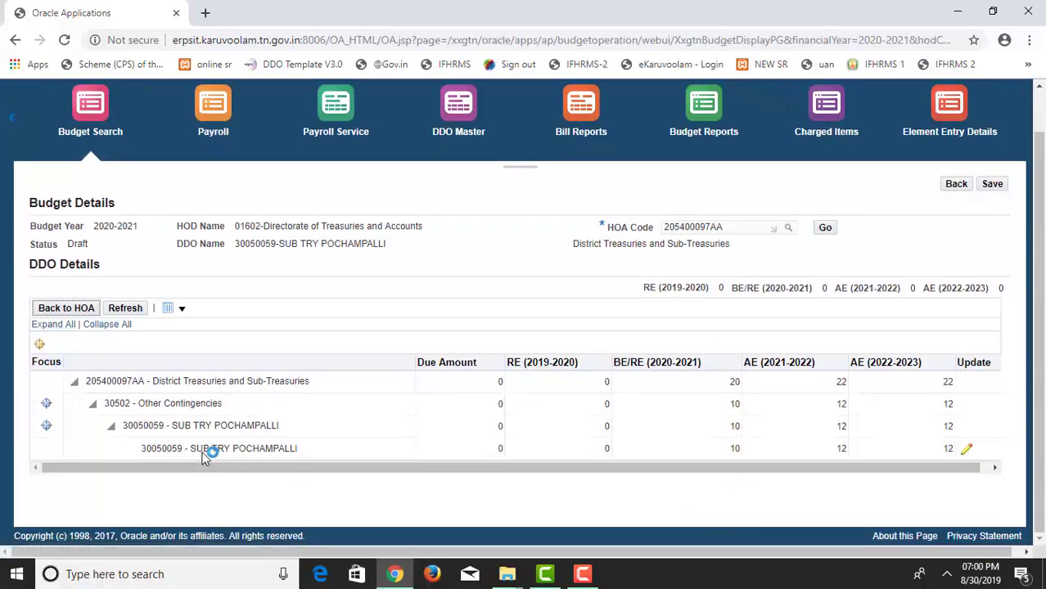
pyautogui.click(968, 450)
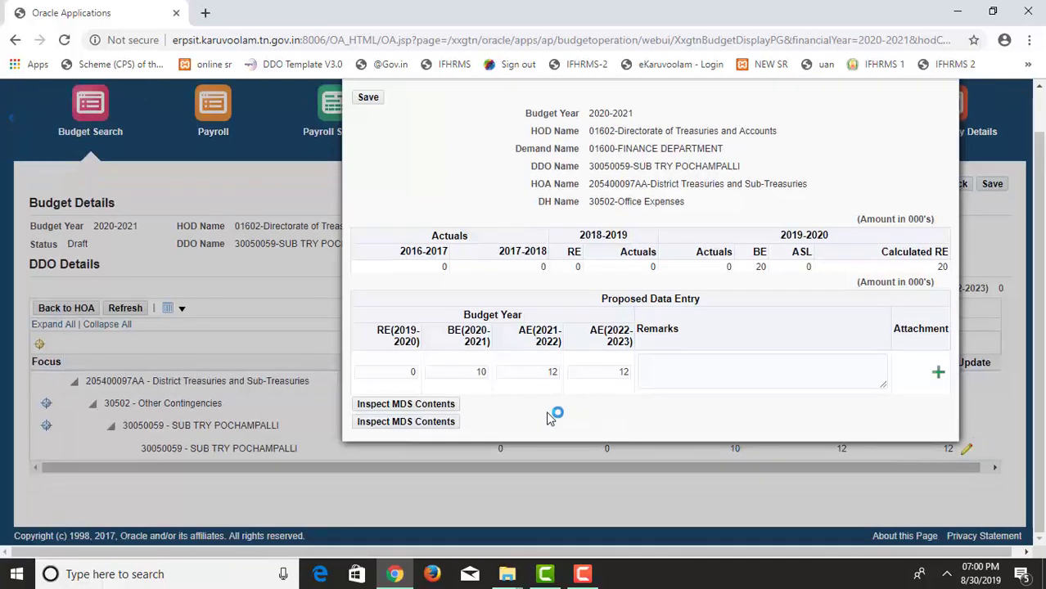
pyautogui.doubleClick(479, 373)
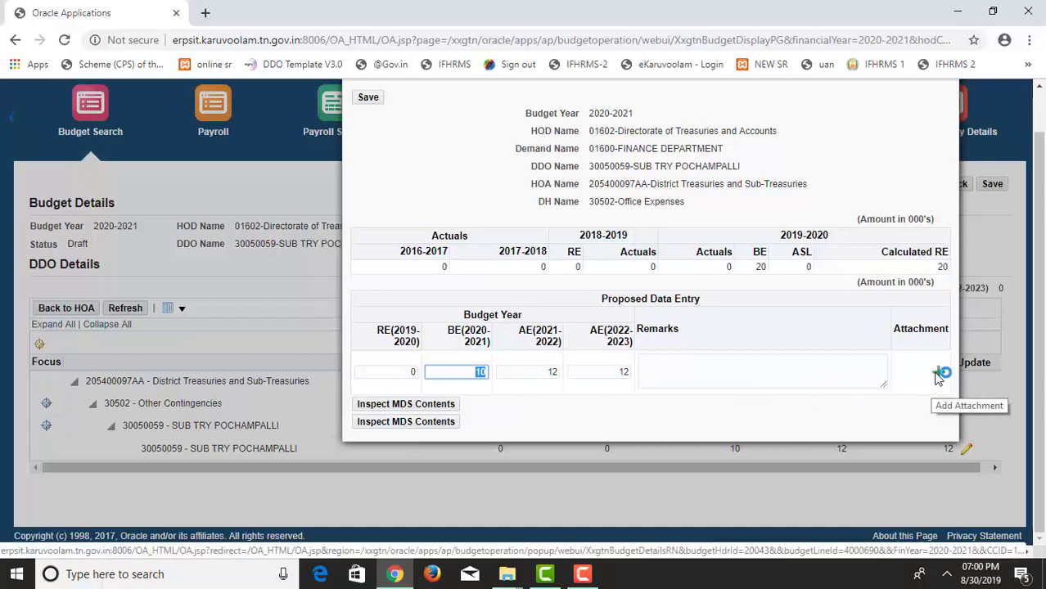
pyautogui.scroll(1, 939, 377)
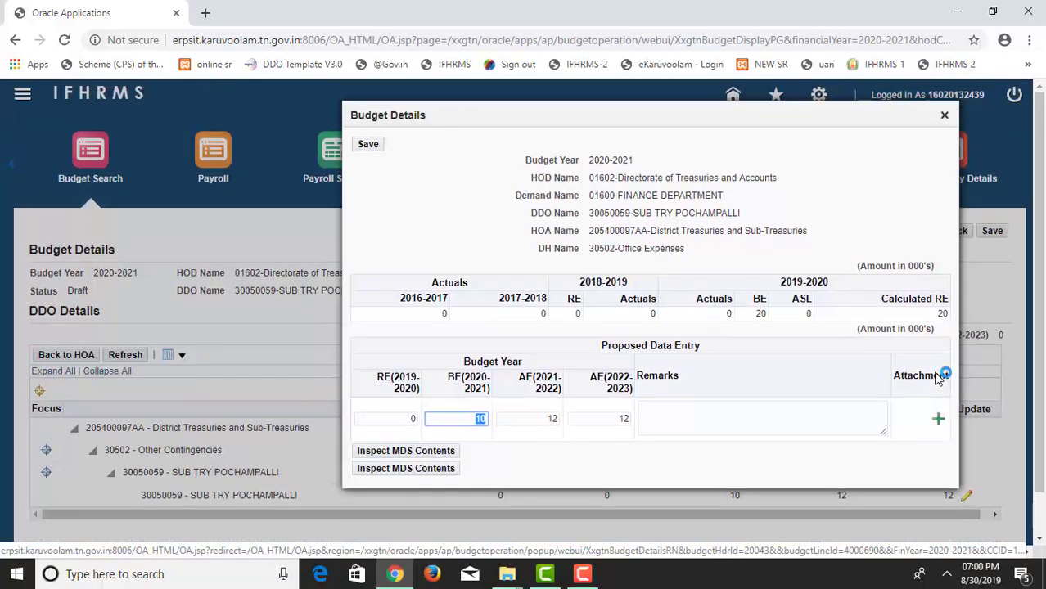
pyautogui.click(368, 145)
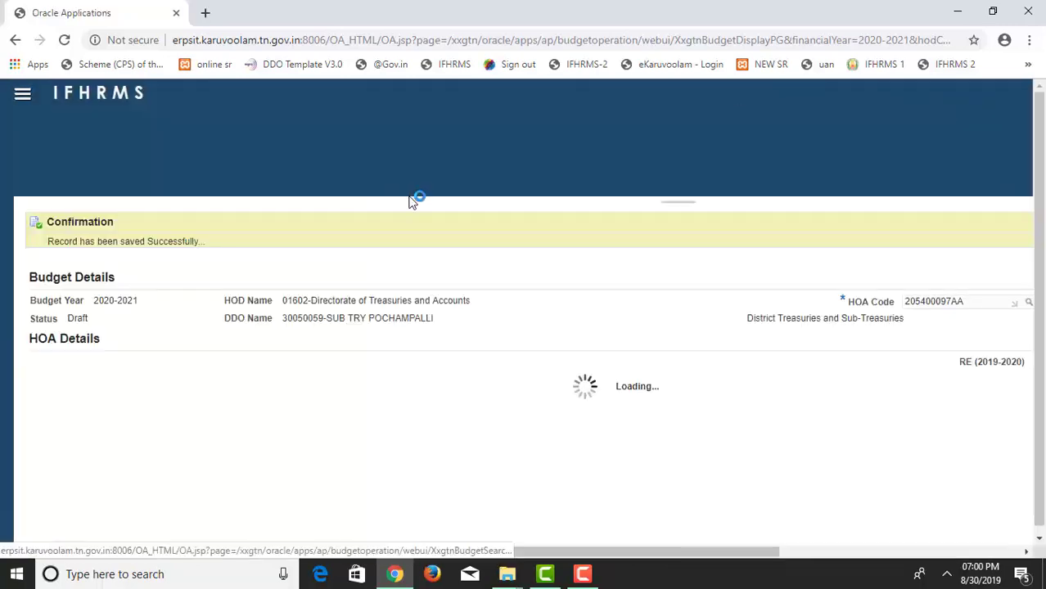
# Refresh the HOA details table so it reloads with totals 20, 22 and 22.
pyautogui.scroll(-1, 415, 201)
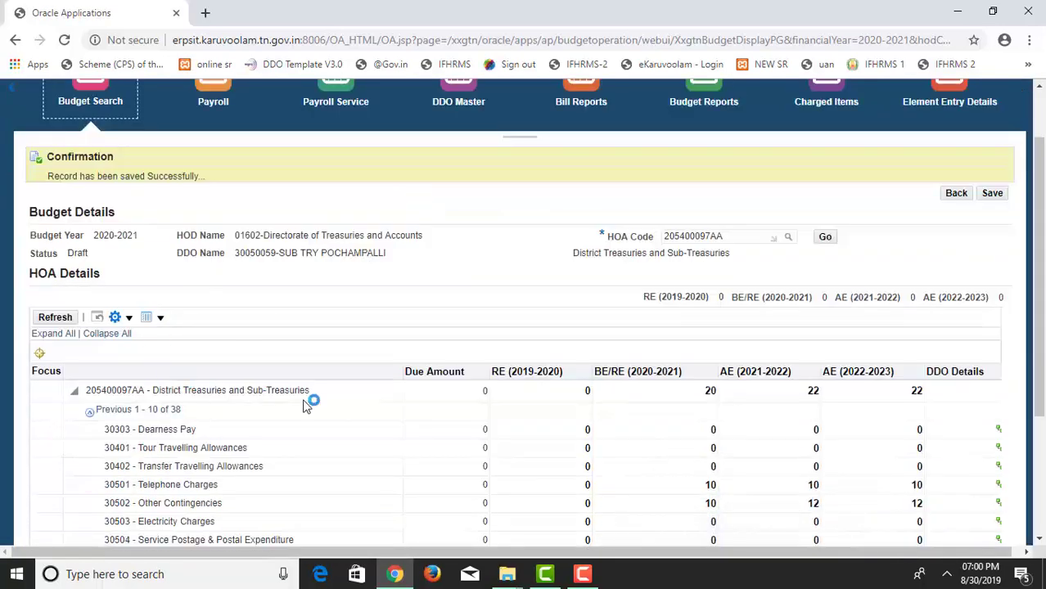
pyautogui.scroll(-1, 164, 360)
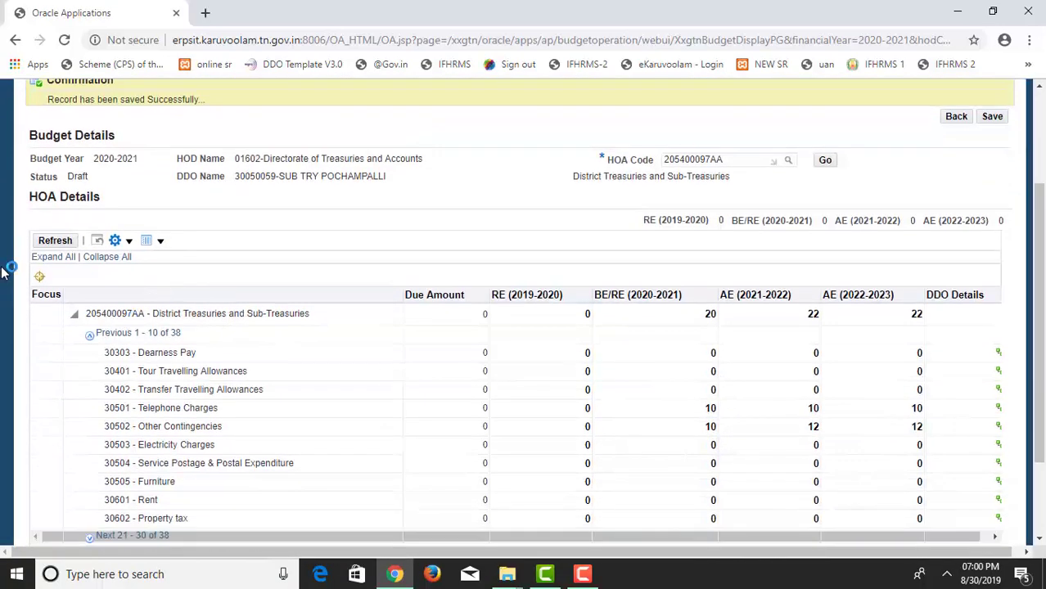
pyautogui.click(54, 242)
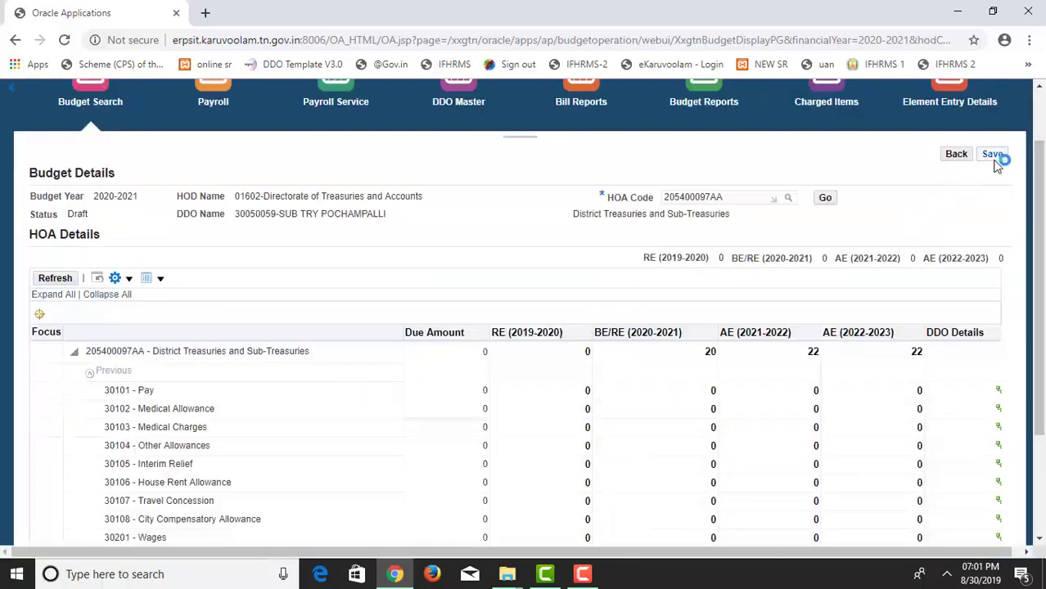
# Save the proposal, choose Approval Group - Budget - 382 as approver, and forward it.
pyautogui.click(994, 157)
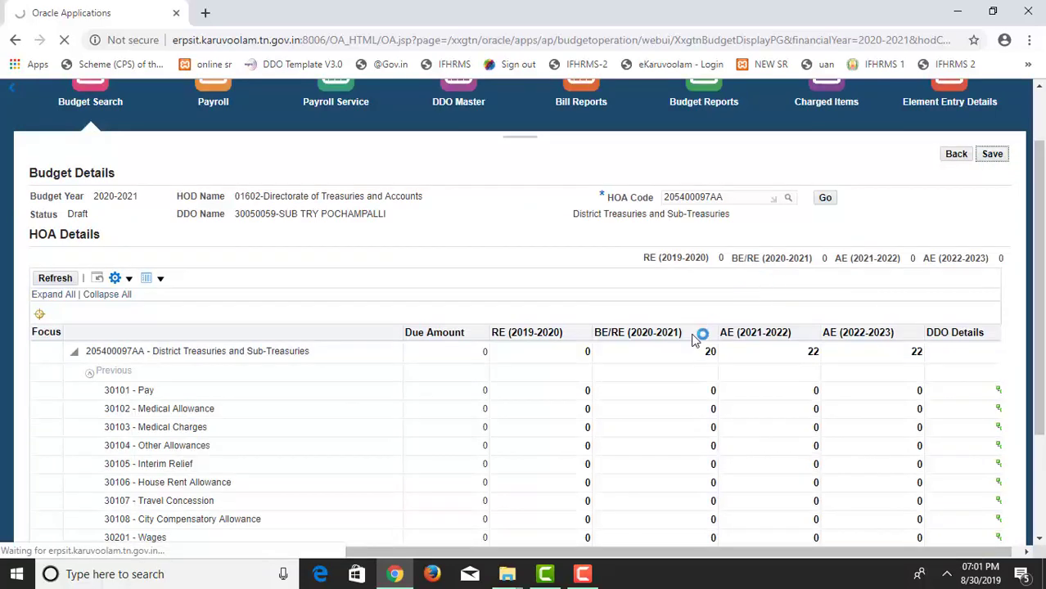
pyautogui.scroll(-3, 205, 413)
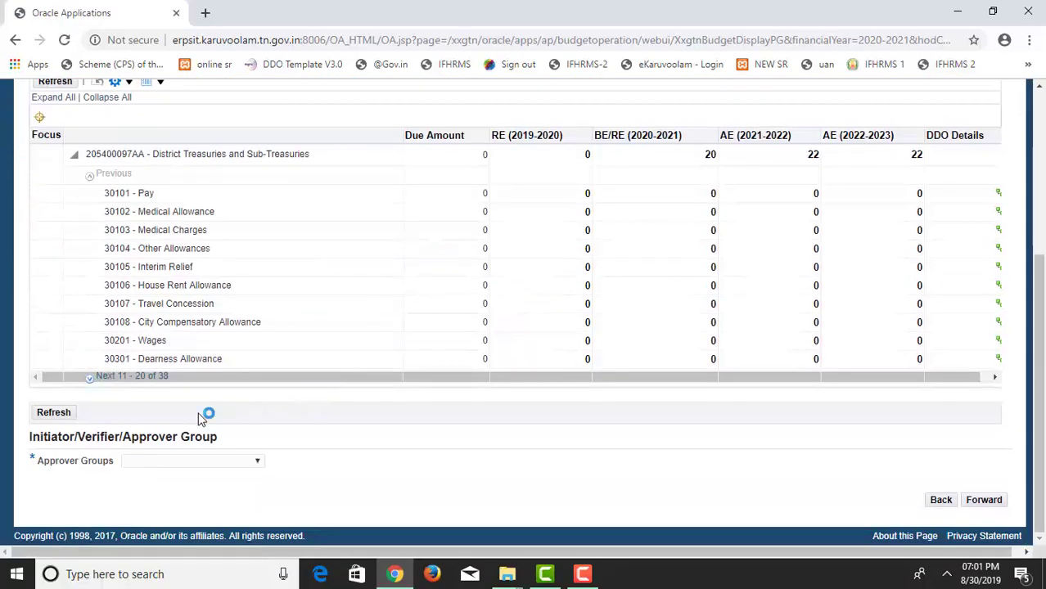
pyautogui.click(141, 464)
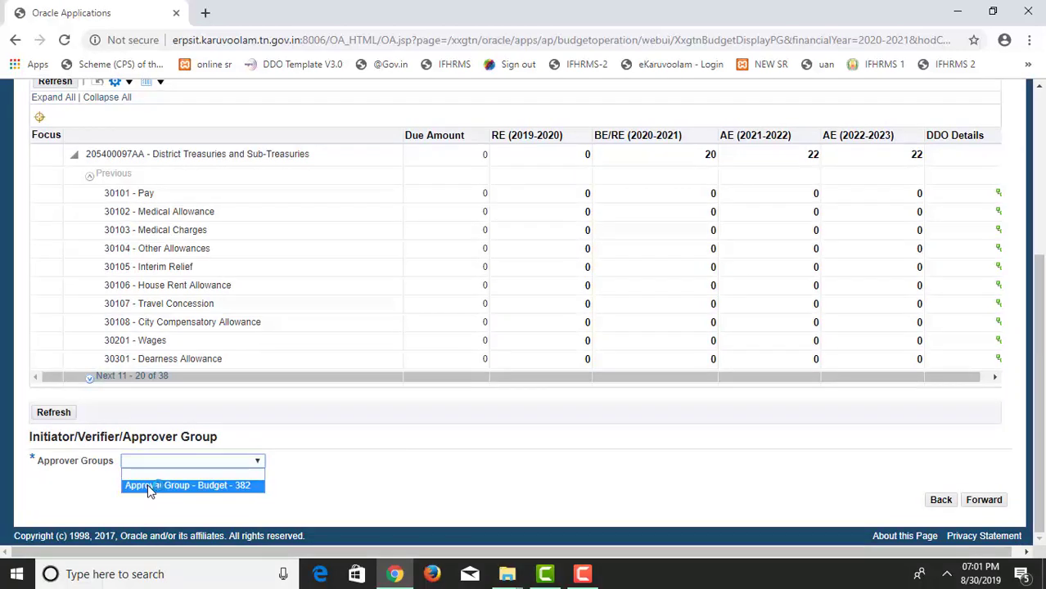
pyautogui.click(150, 487)
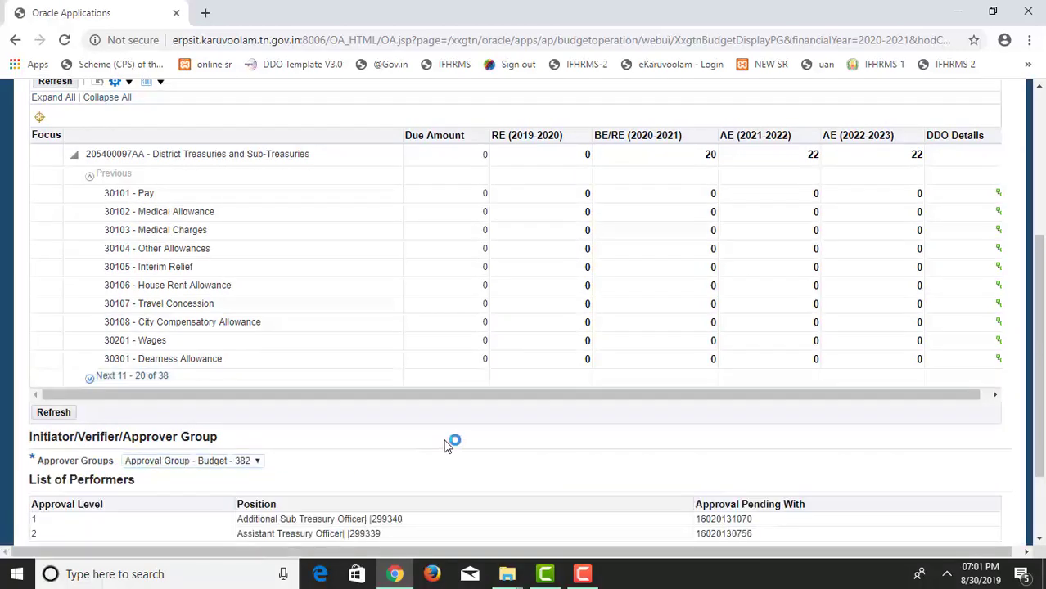
pyautogui.scroll(-2, 448, 444)
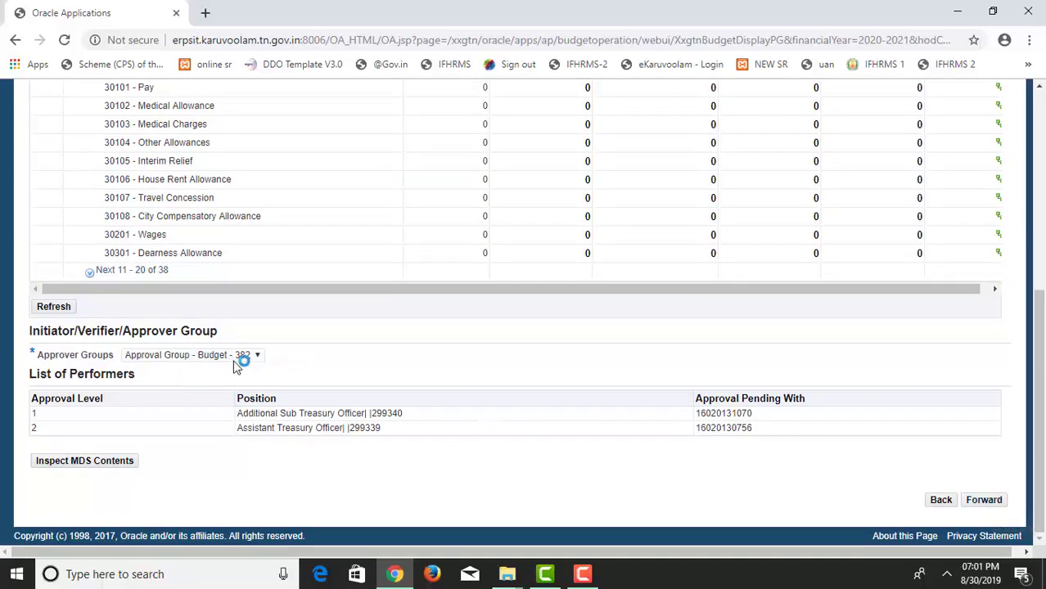
pyautogui.click(475, 423)
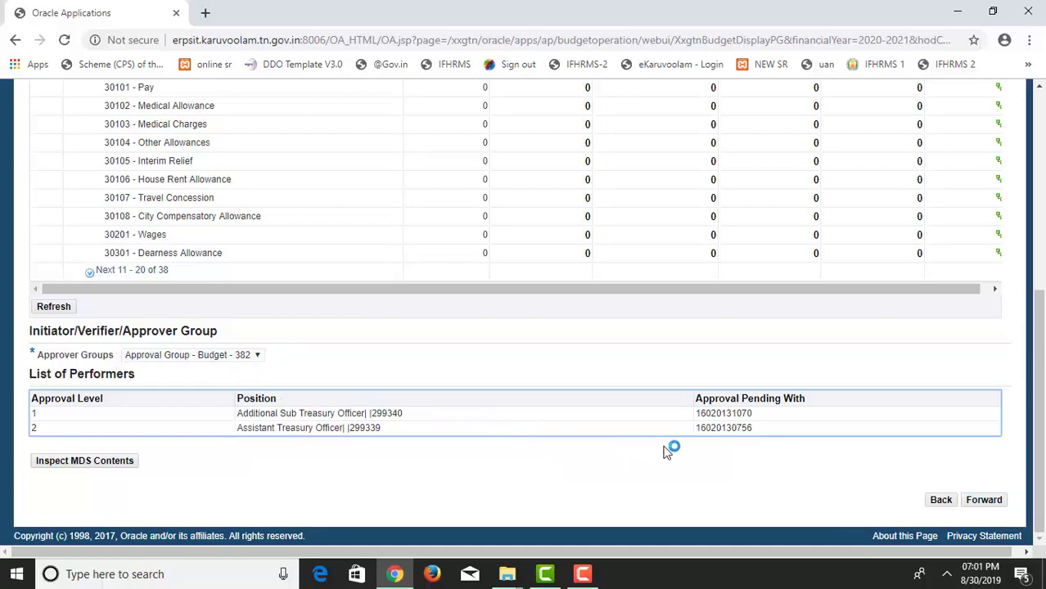
pyautogui.click(999, 506)
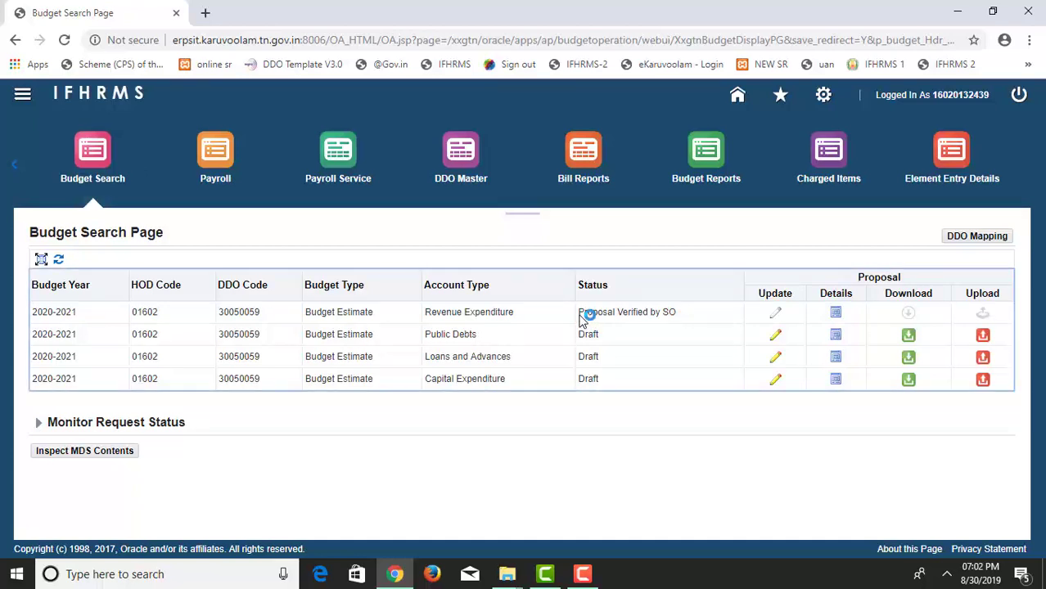
# Confirm Revenue Expenditure shows 'Proposal Verified by SO', then log out of IFHRMS.
pyautogui.moveTo(583, 319); pyautogui.dragTo(678, 322)
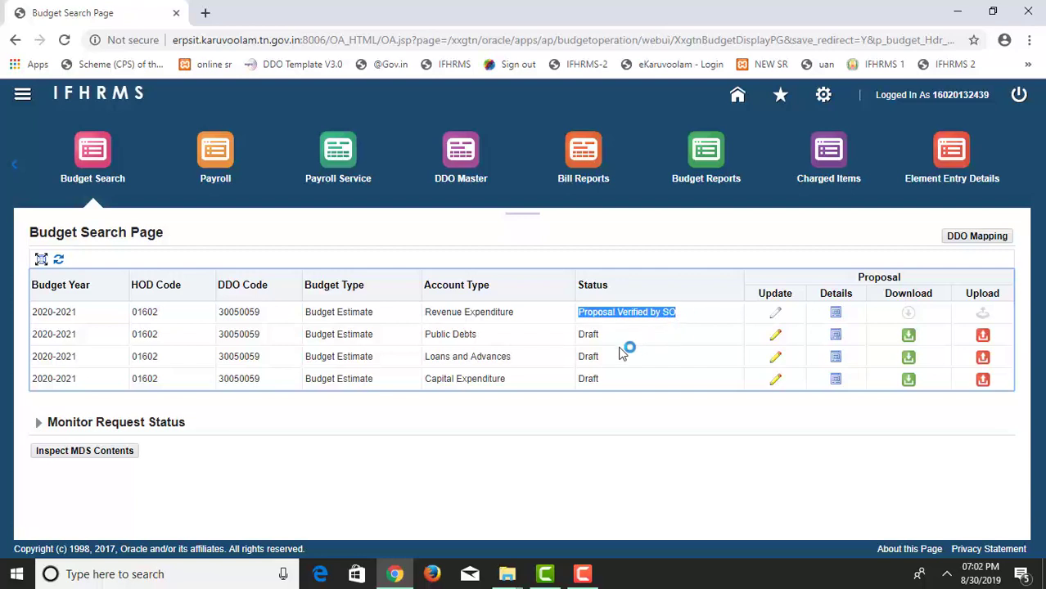
pyautogui.click(600, 314)
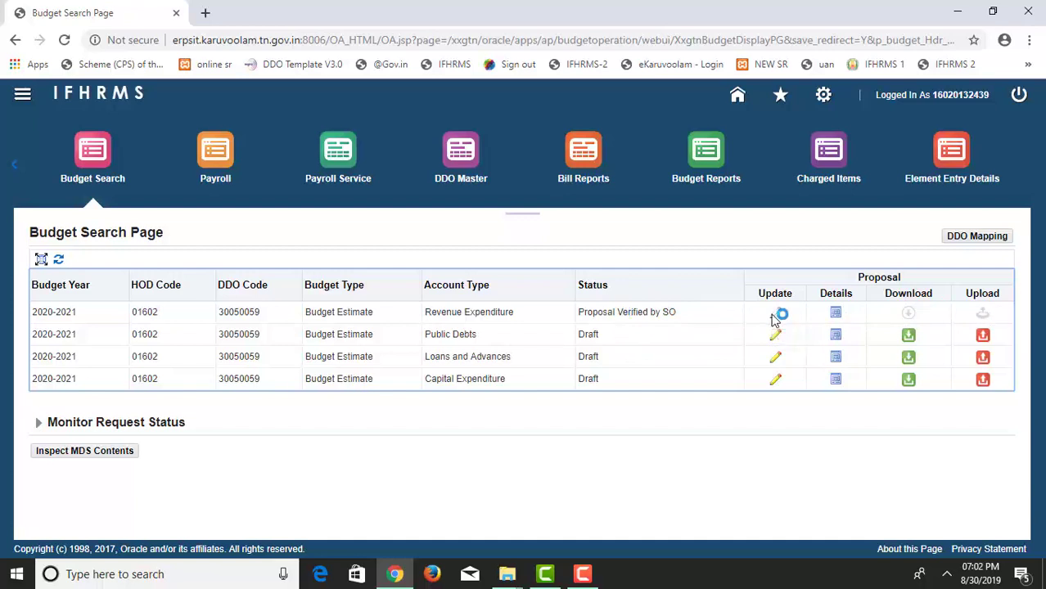
pyautogui.click(1019, 95)
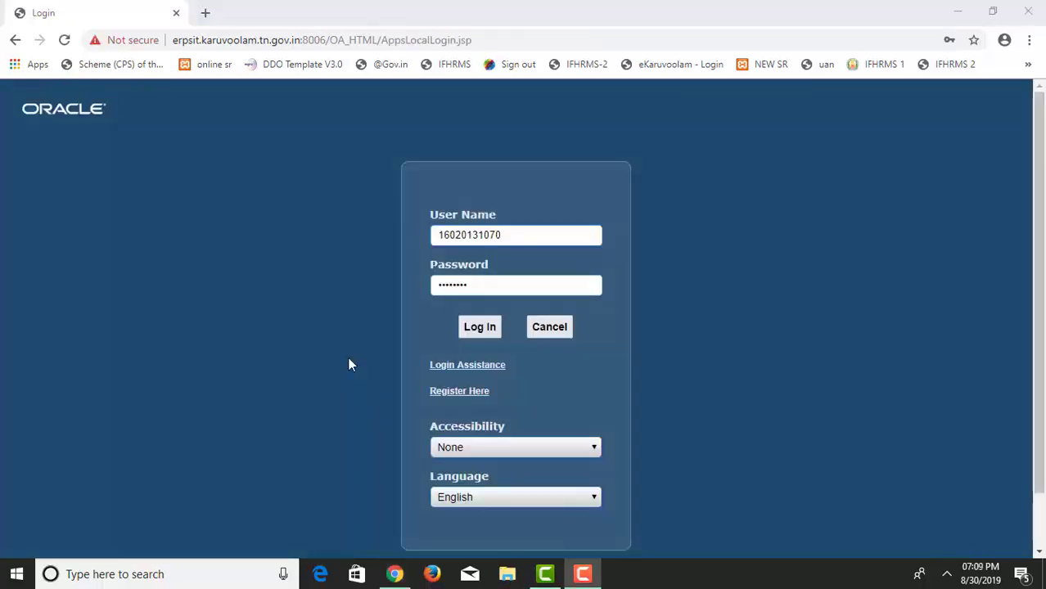
# Sign in as the level-1 approver and find pending budget proposal 20043 under Finance.
pyautogui.click(486, 328)
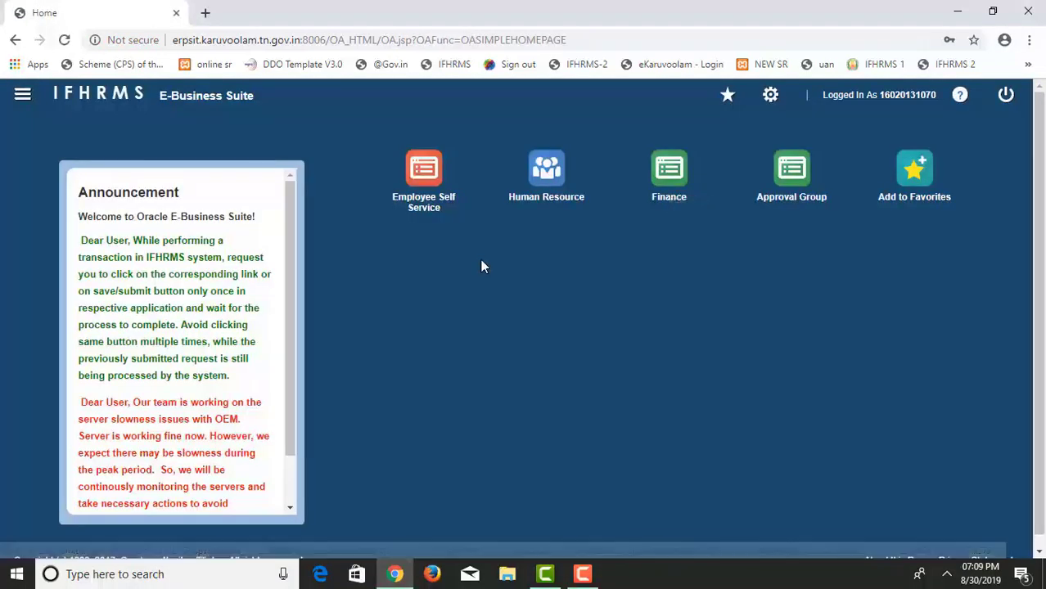
pyautogui.click(668, 182)
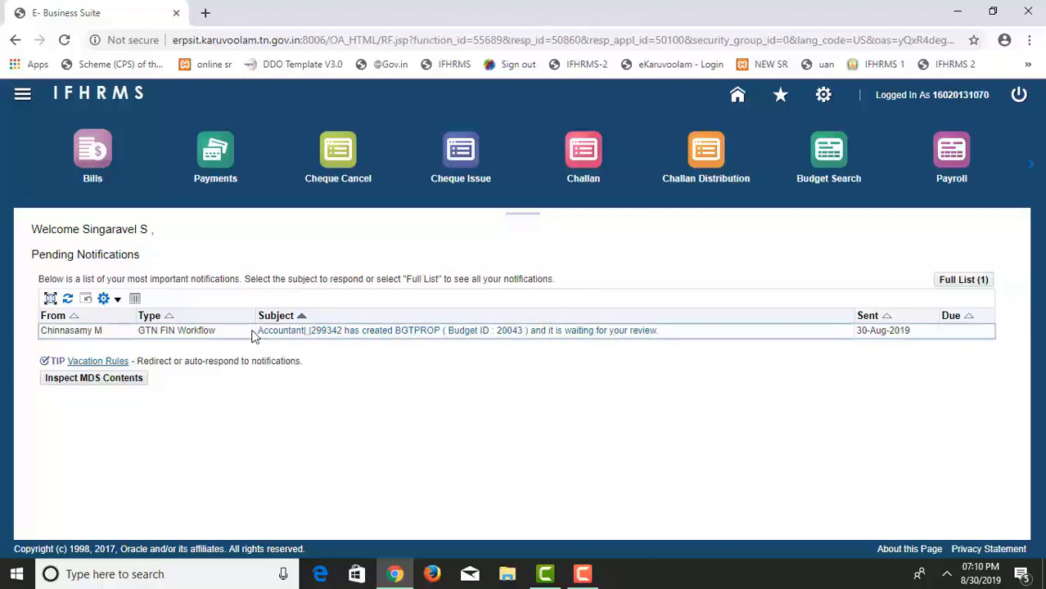
pyautogui.moveTo(252, 336); pyautogui.dragTo(667, 340)
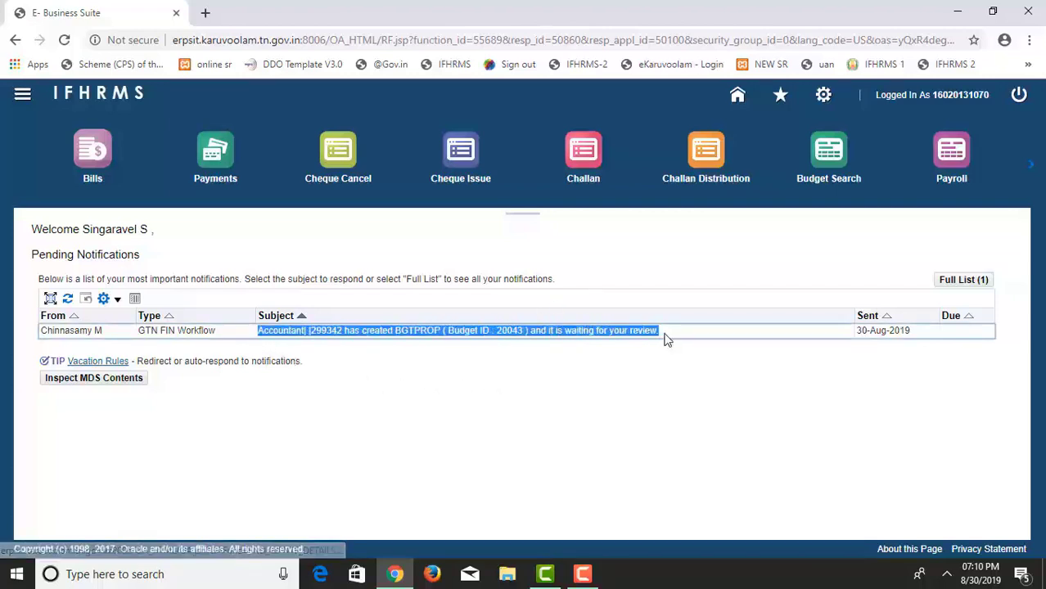
pyautogui.click(626, 363)
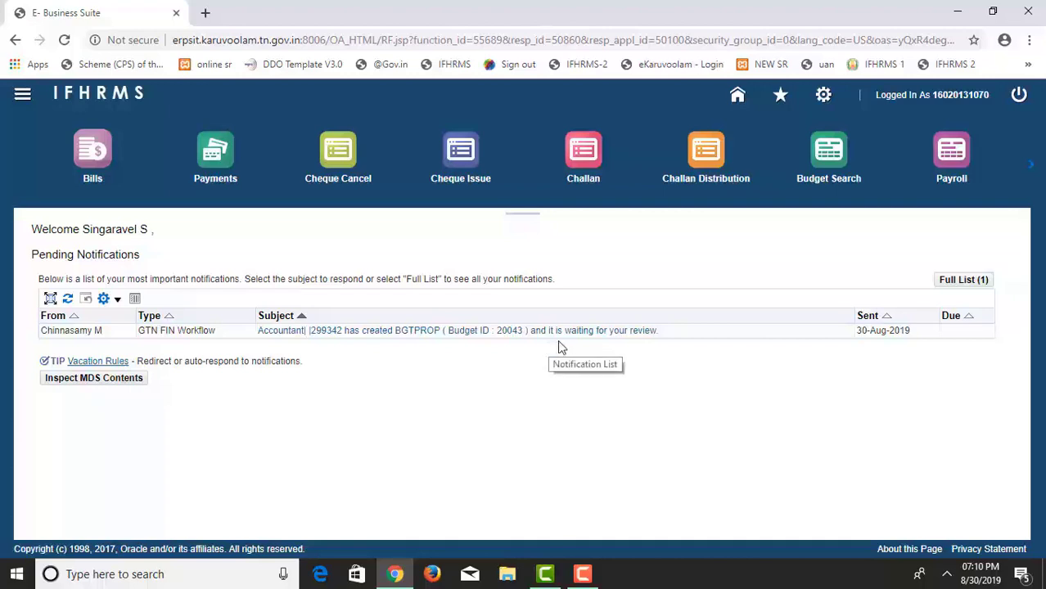
# From Budget Search, download the Revenue Expenditure proposal sheet for 20043.
pyautogui.click(827, 170)
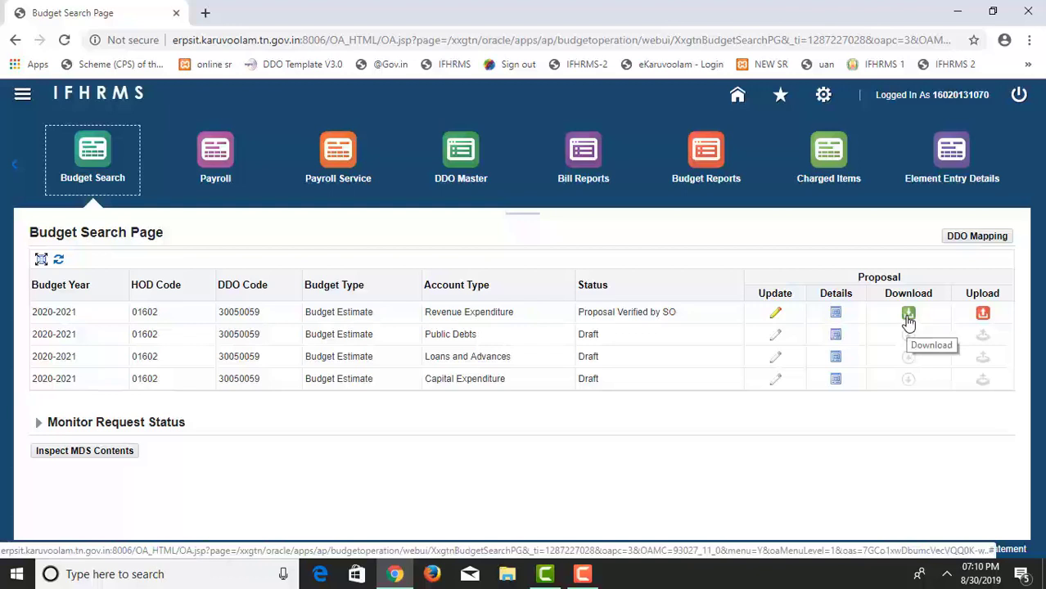
pyautogui.click(908, 316)
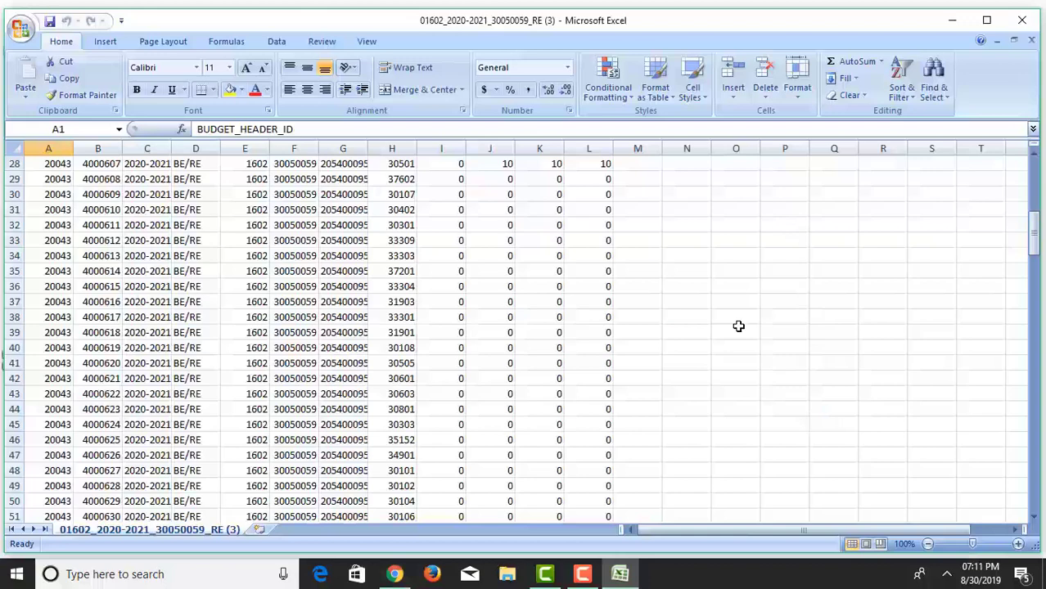
# Check the entered amounts in H28:L28 of the downloaded sheet, then close the workbook.
pyautogui.scroll(1, 655, 292)
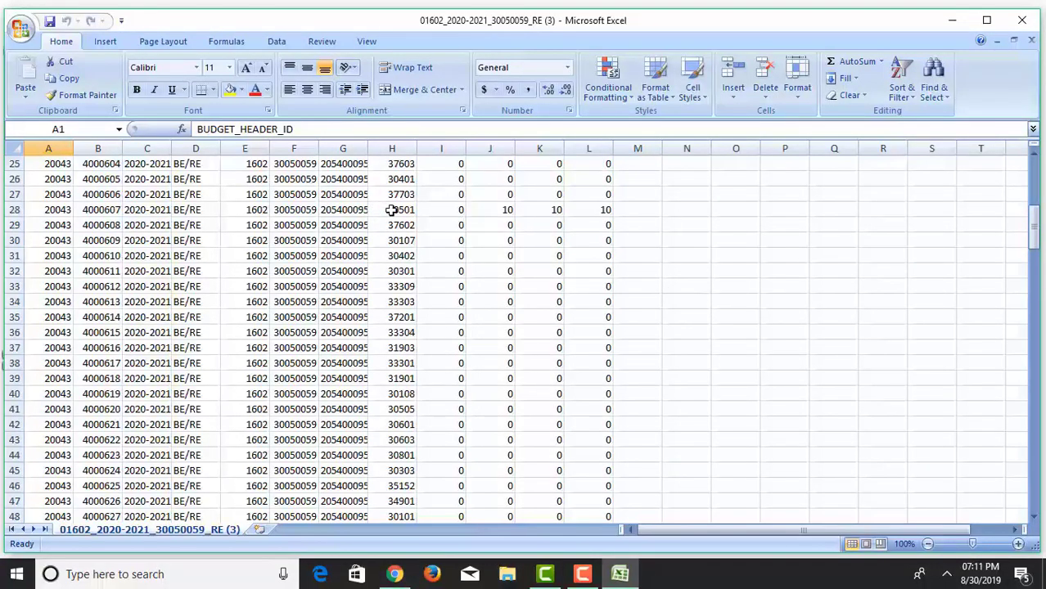
pyautogui.moveTo(392, 211); pyautogui.dragTo(568, 210)
pyautogui.scroll(-4, 573, 319)
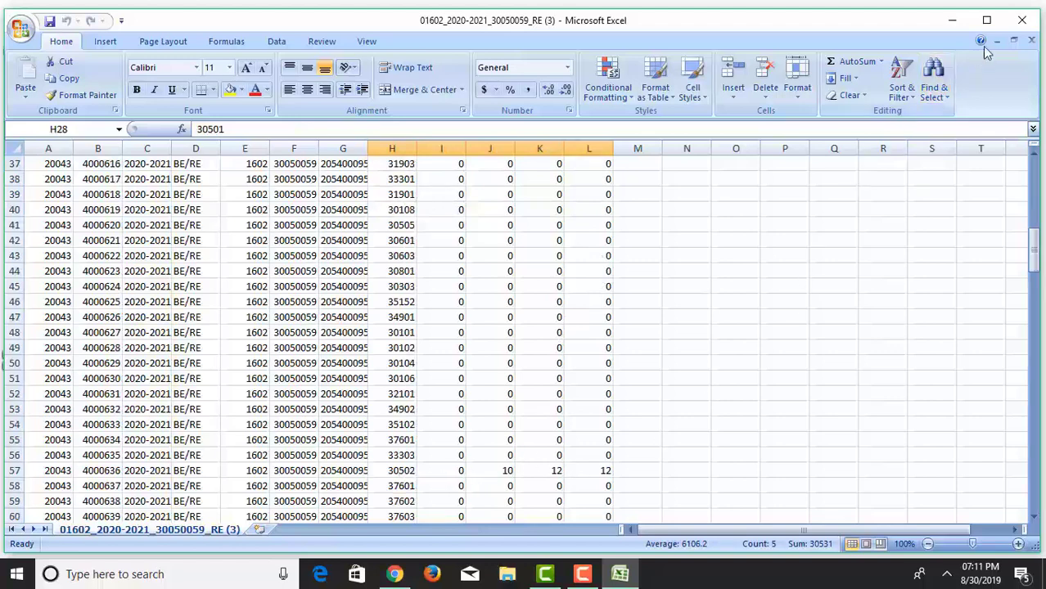
pyautogui.click(1021, 19)
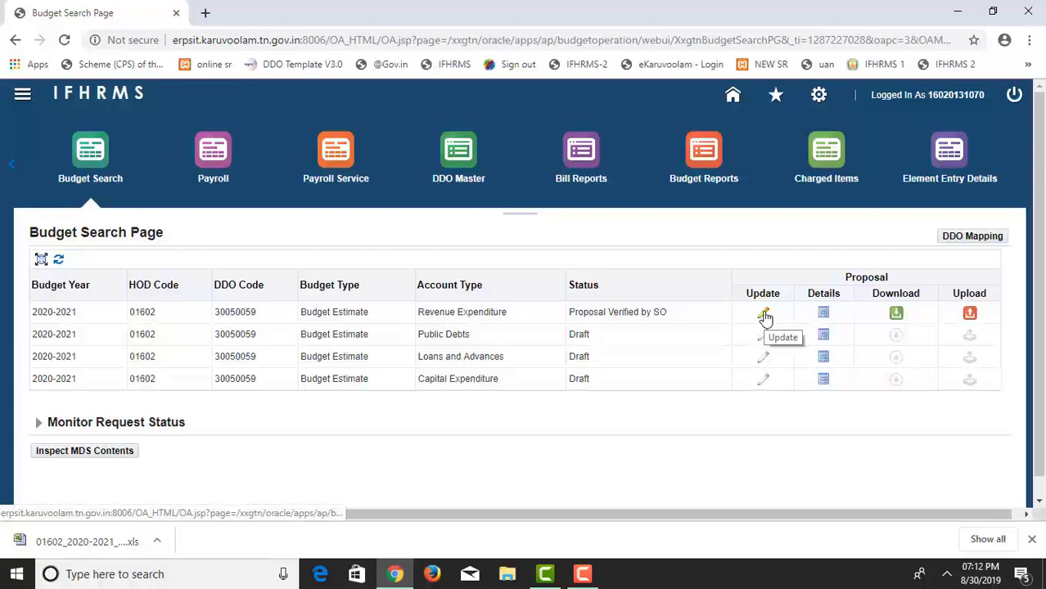
# Verify the Revenue Expenditure proposal and acknowledge the Verified Successfully message.
pyautogui.click(764, 315)
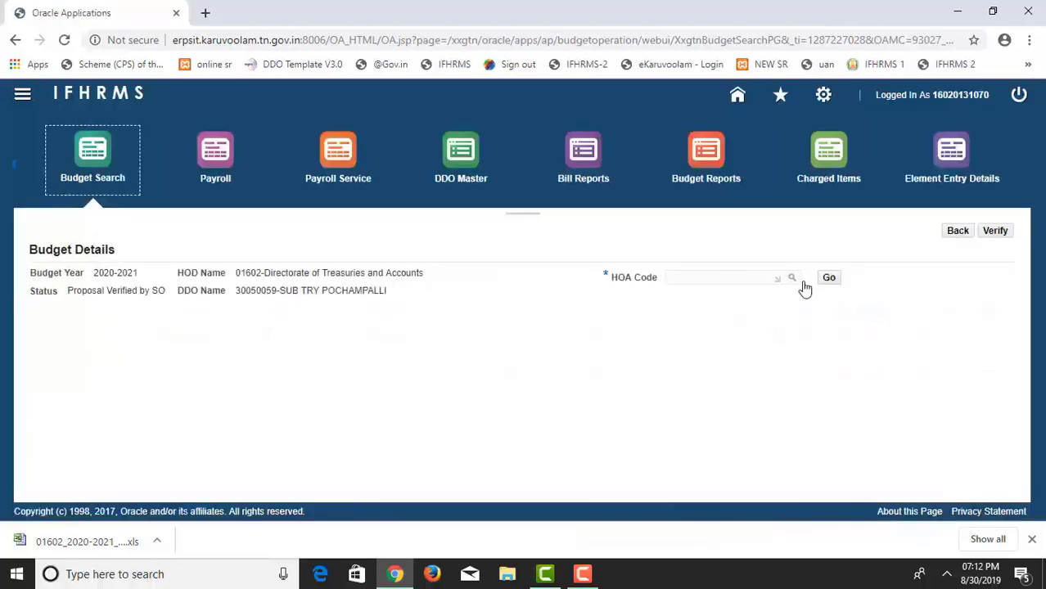
pyautogui.click(995, 233)
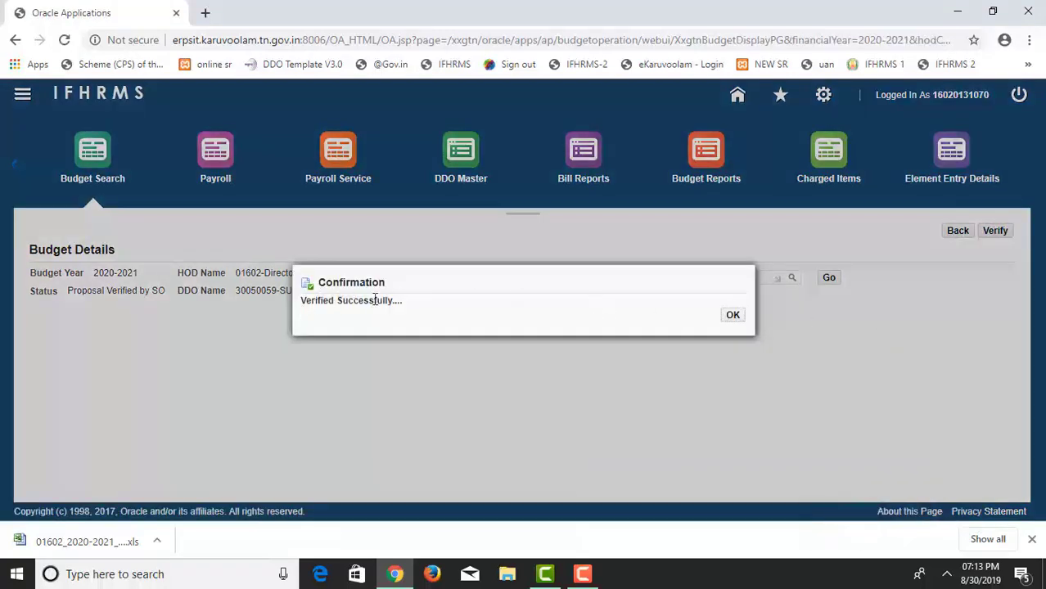
pyautogui.click(734, 321)
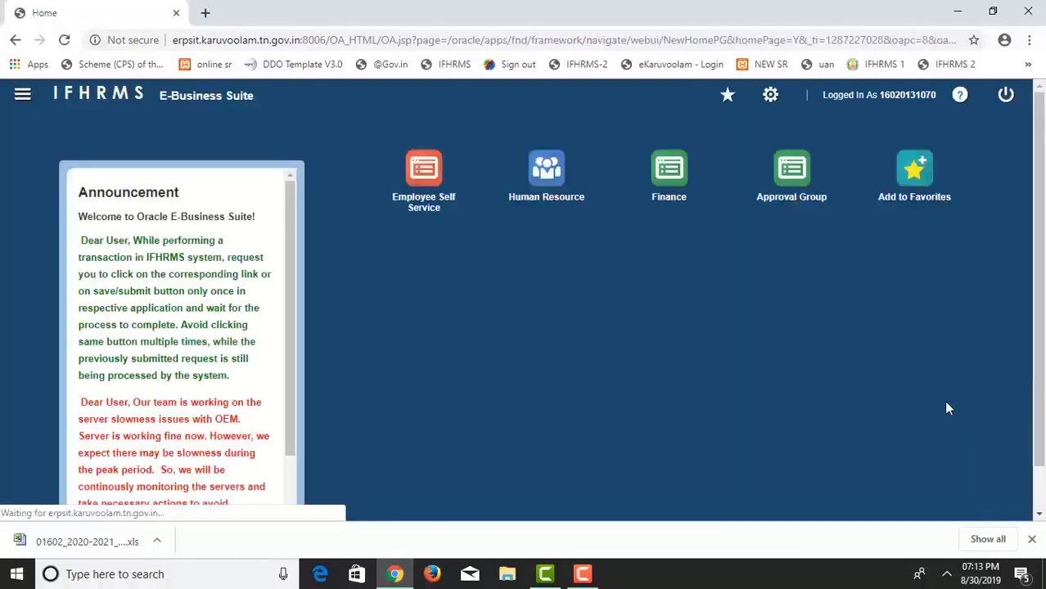
# Log out, sign in as the level-2 approver, note proposal 20043 pending, and open Budget Search.
pyautogui.click(1002, 98)
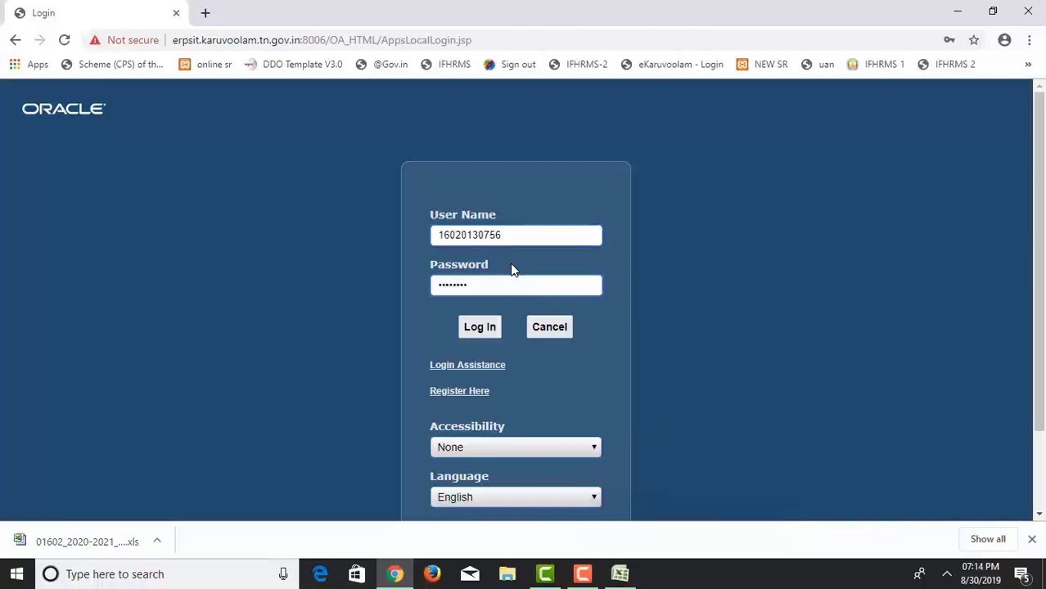
pyautogui.click(480, 326)
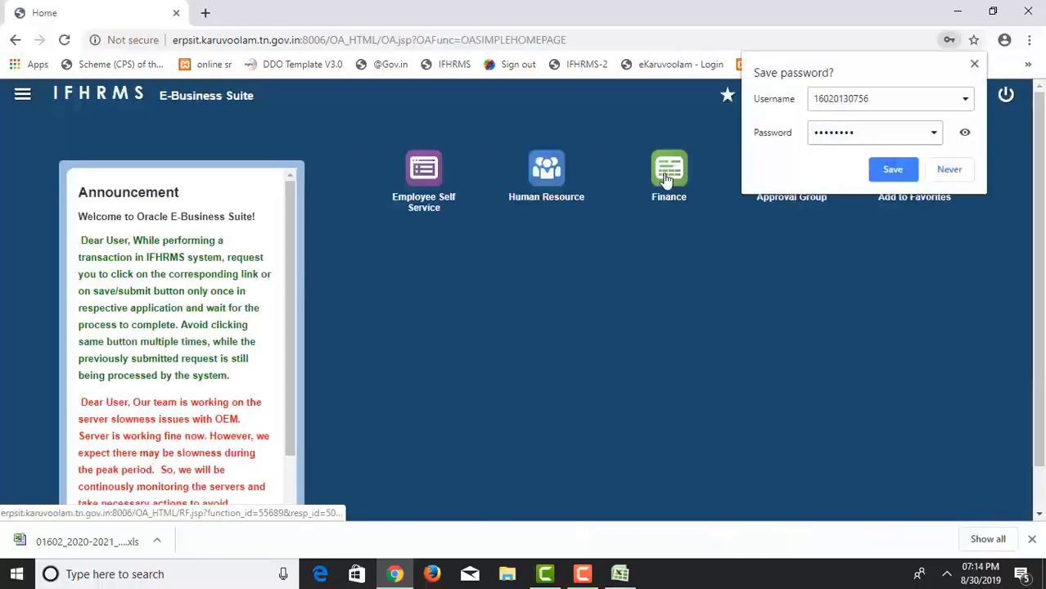
pyautogui.click(669, 178)
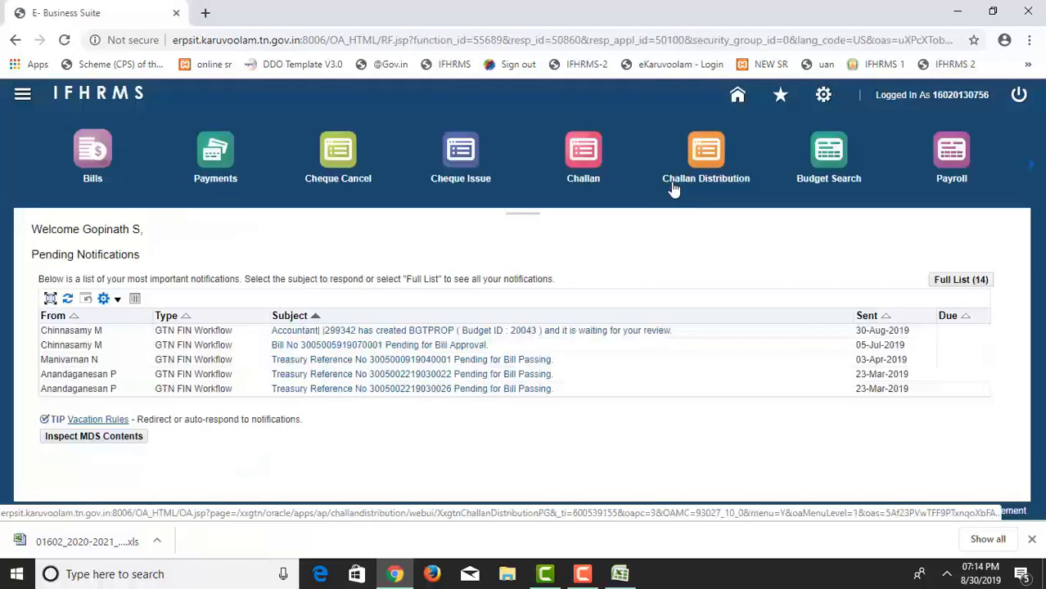
pyautogui.moveTo(663, 329); pyautogui.dragTo(276, 332)
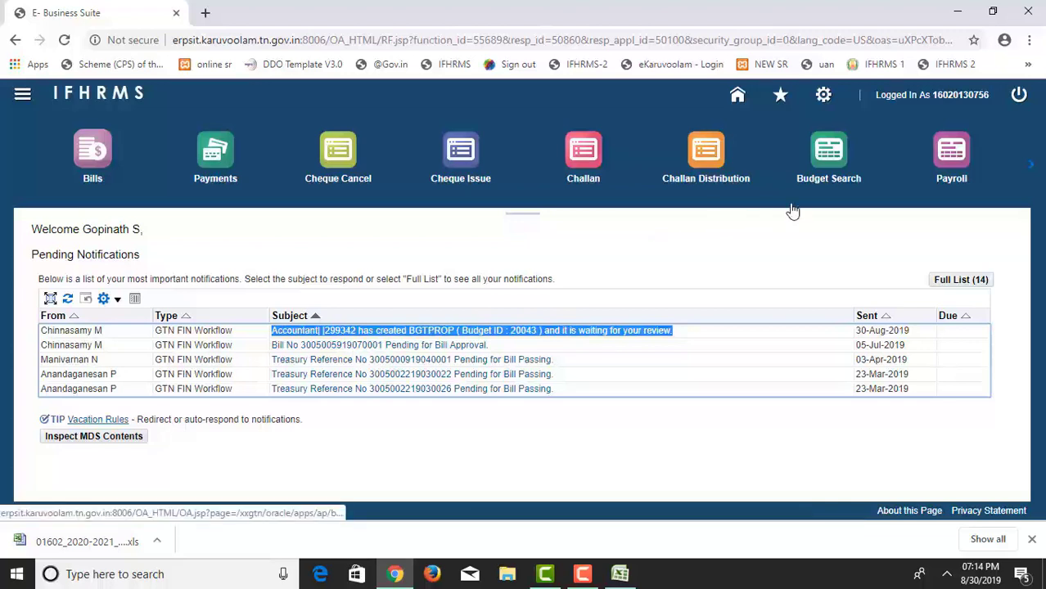
pyautogui.click(831, 156)
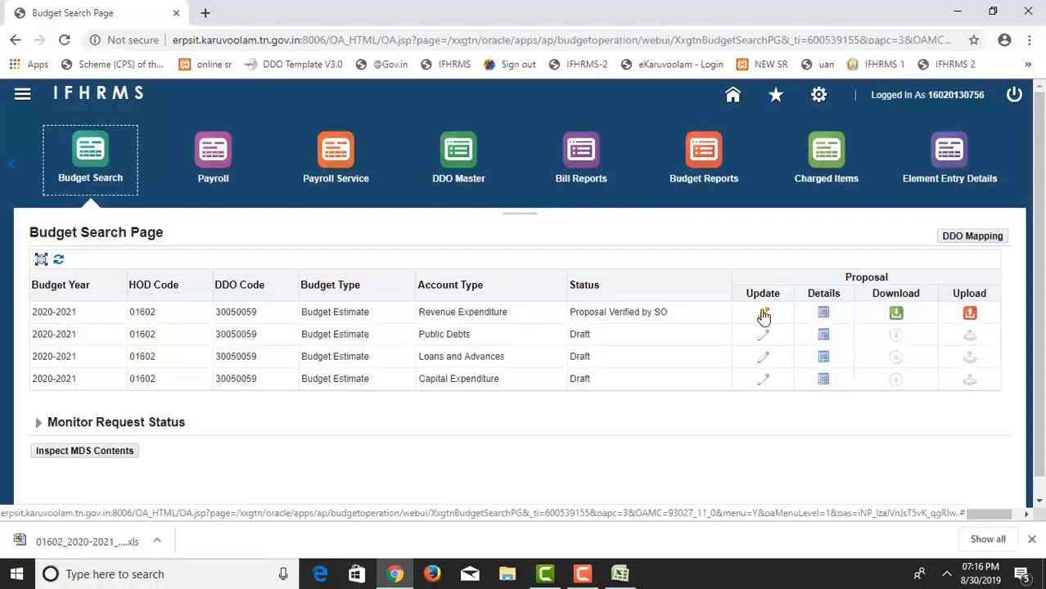
# Open the Revenue Expenditure proposal and load the details for HOA 205400097AA.
pyautogui.click(762, 315)
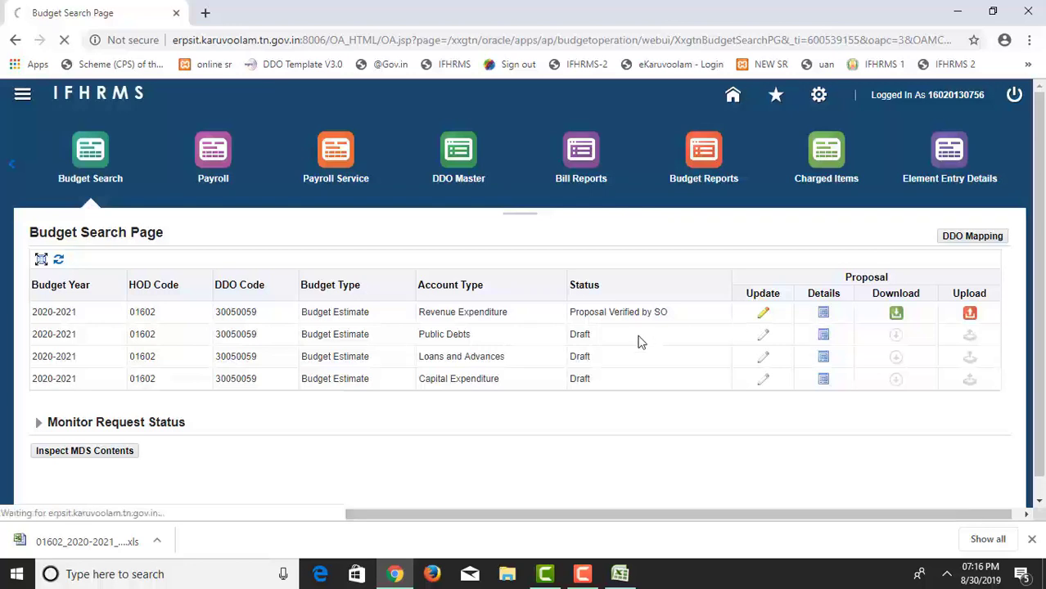
pyautogui.click(766, 315)
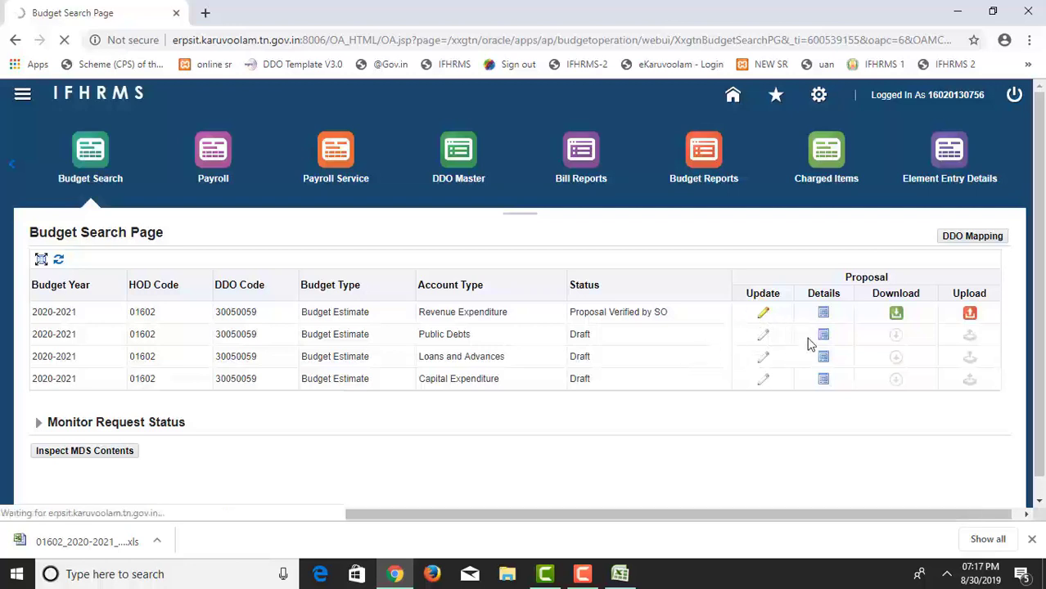
pyautogui.click(689, 278)
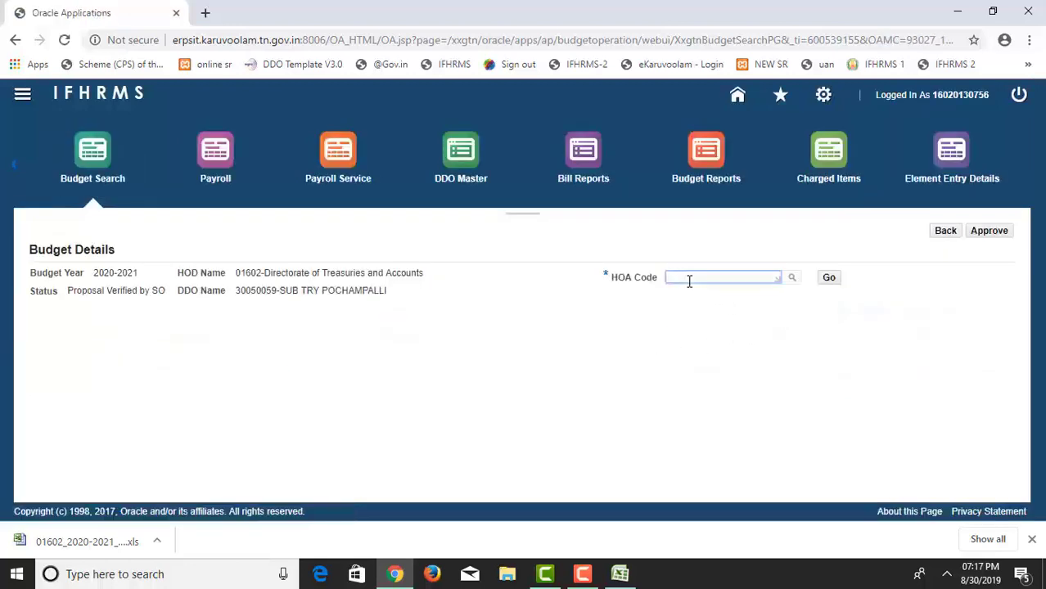
pyautogui.write('20540009')
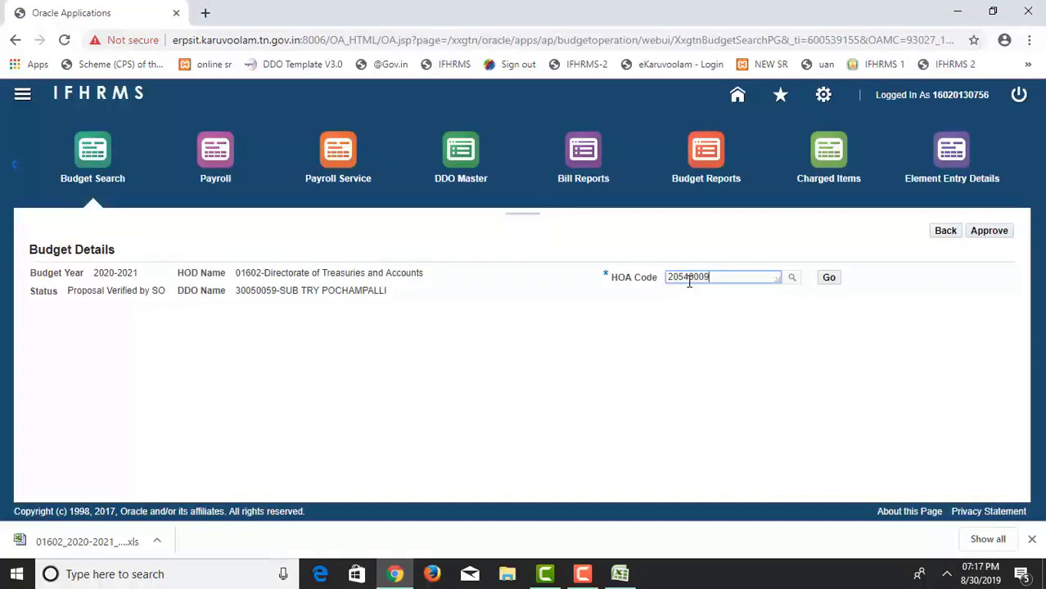
pyautogui.write('7aa')
pyautogui.press('Tab')
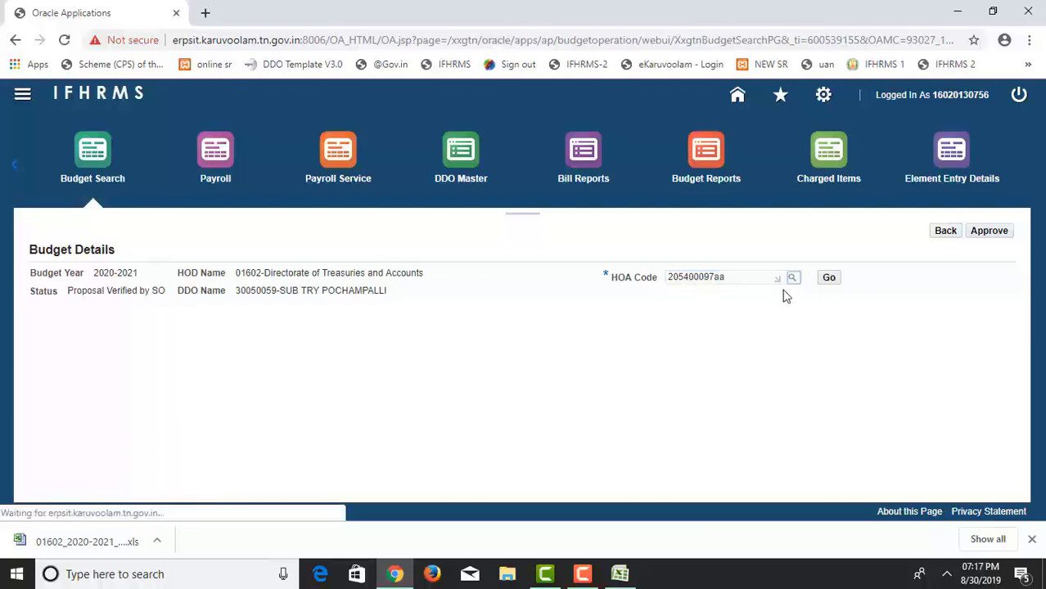
pyautogui.click(828, 277)
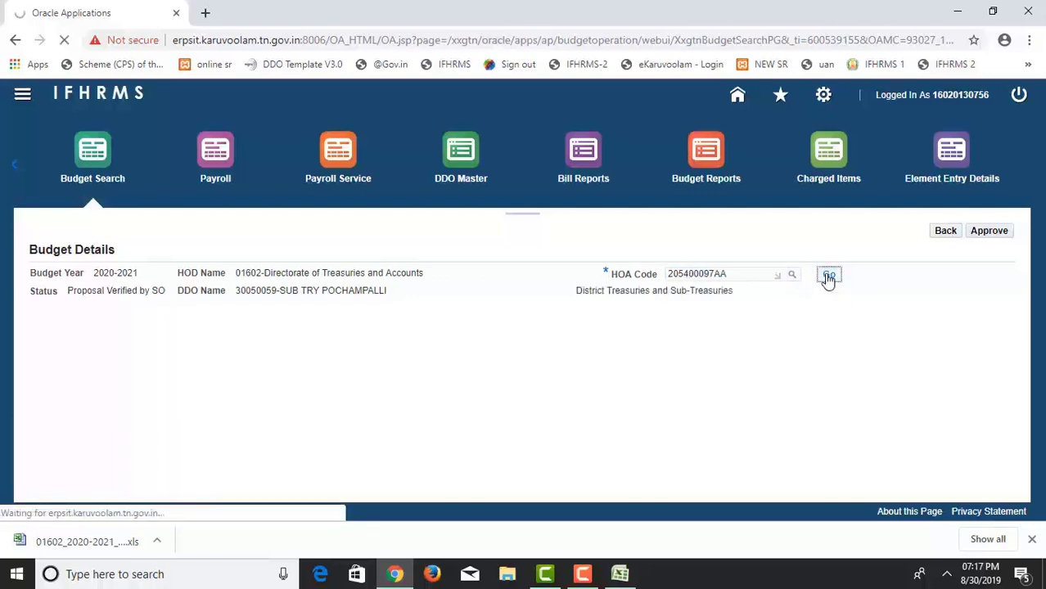
pyautogui.click(830, 276)
# Expand the HOA, check its totals 20, 22 and 22, and page through detail heads up to 21-30 of 38.
pyautogui.scroll(-1, 559, 409)
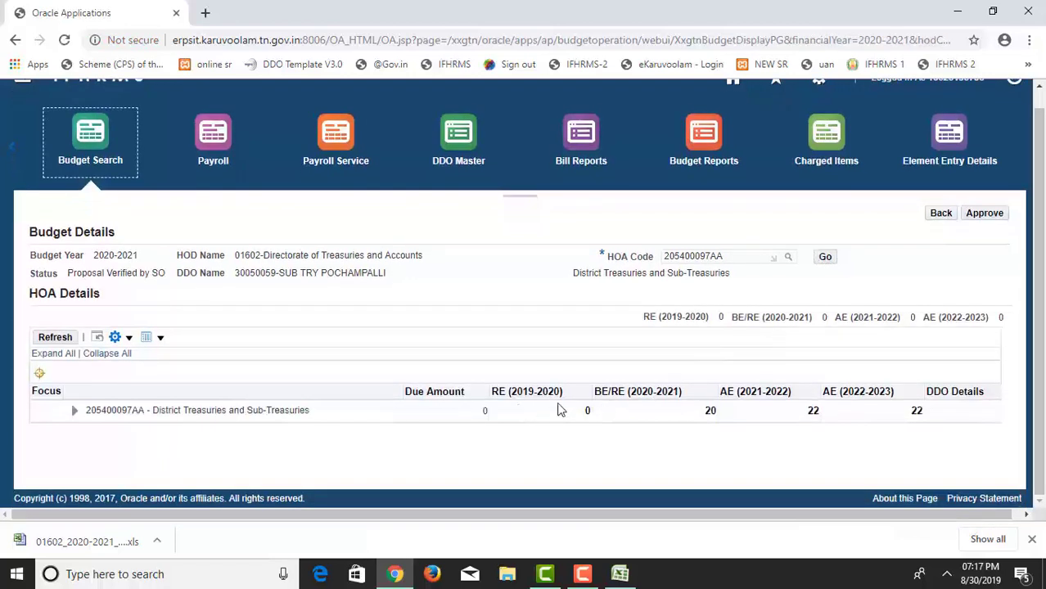
pyautogui.click(74, 411)
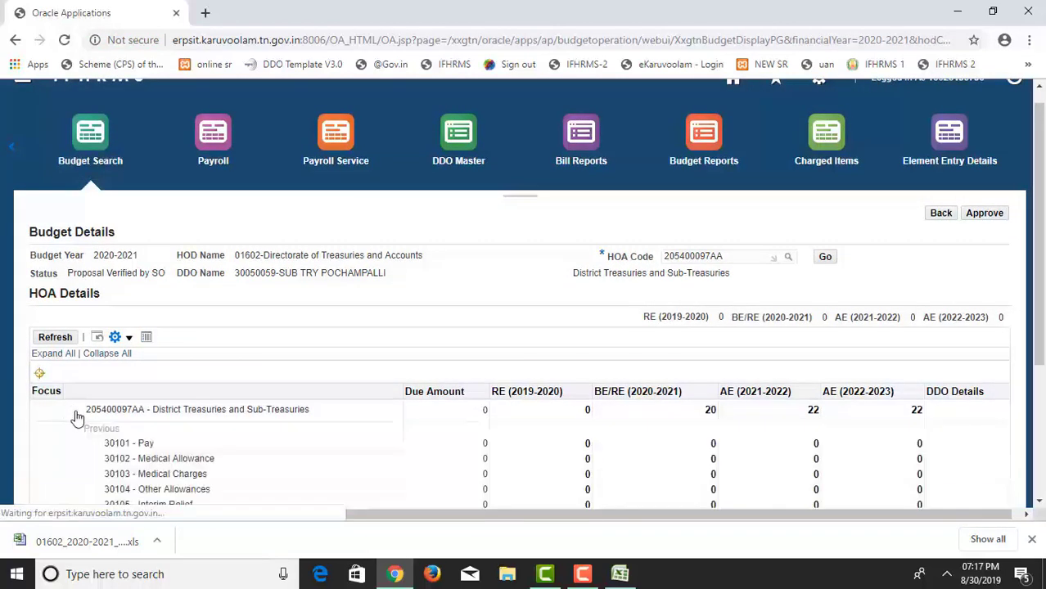
pyautogui.scroll(-1, 445, 416)
pyautogui.doubleClick(709, 335)
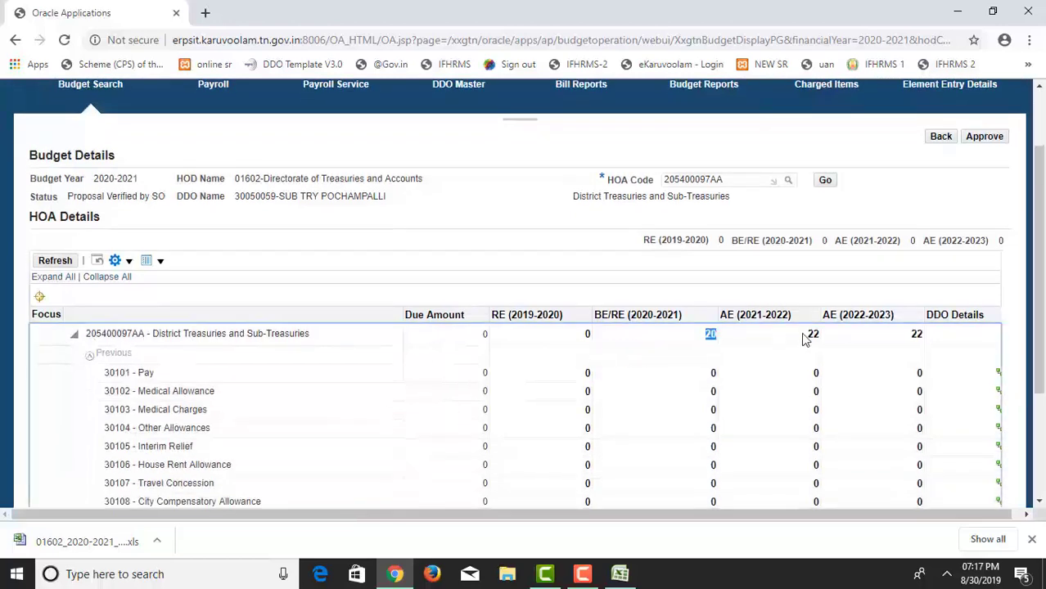
pyautogui.moveTo(804, 340); pyautogui.dragTo(936, 335)
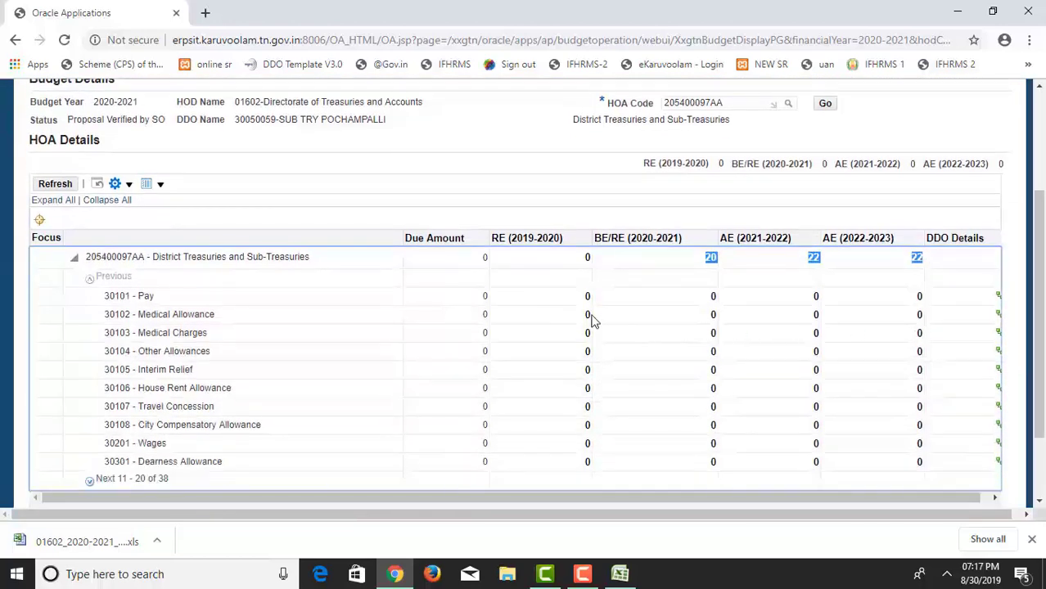
pyautogui.scroll(-2, 779, 300)
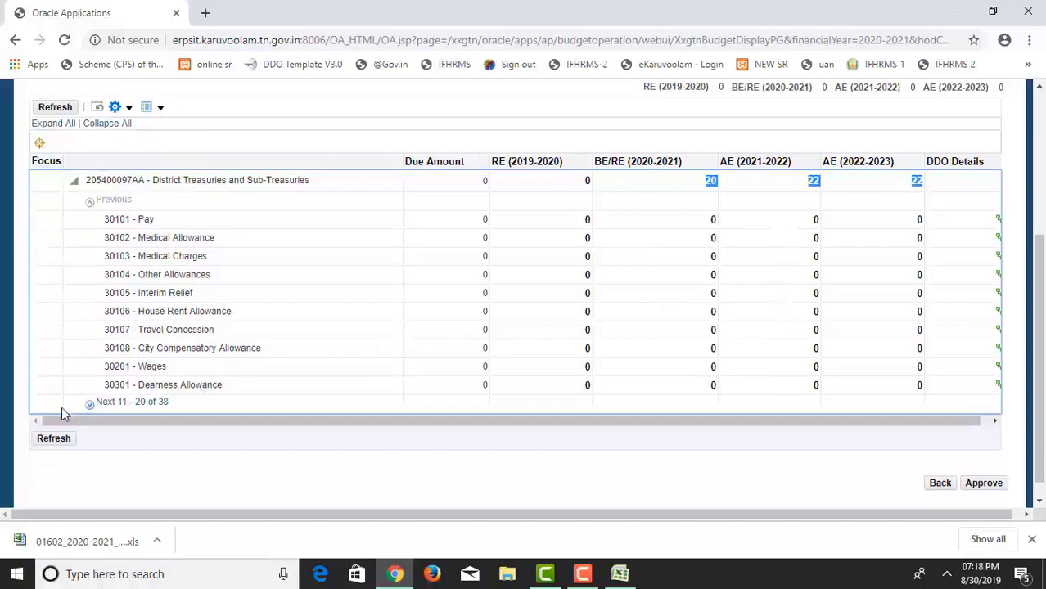
pyautogui.click(135, 405)
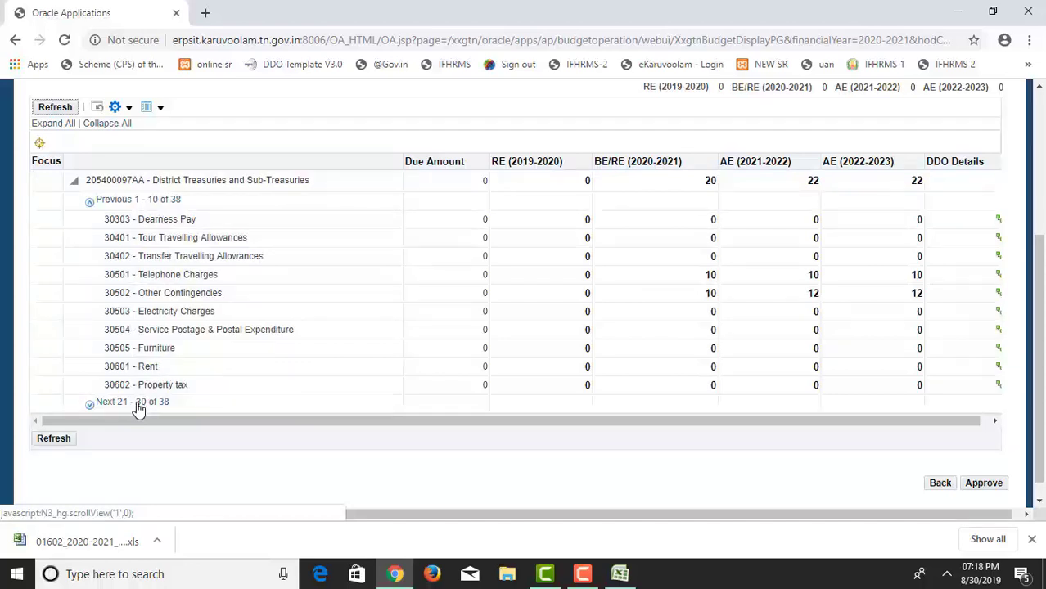
pyautogui.click(137, 404)
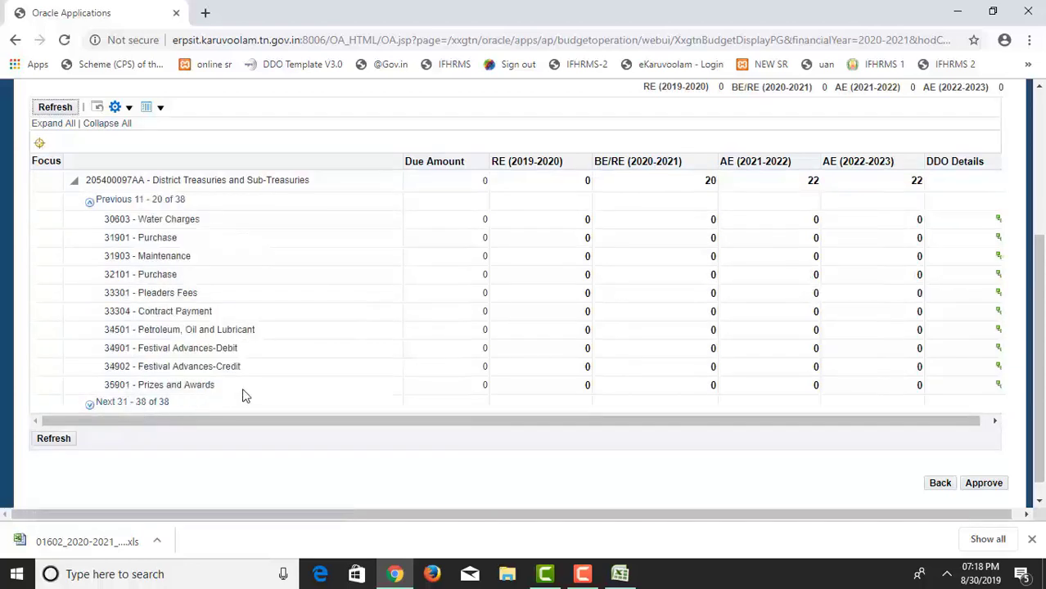
# Approve the budget proposal.
pyautogui.scroll(1, 244, 396)
pyautogui.scroll(1, 267, 380)
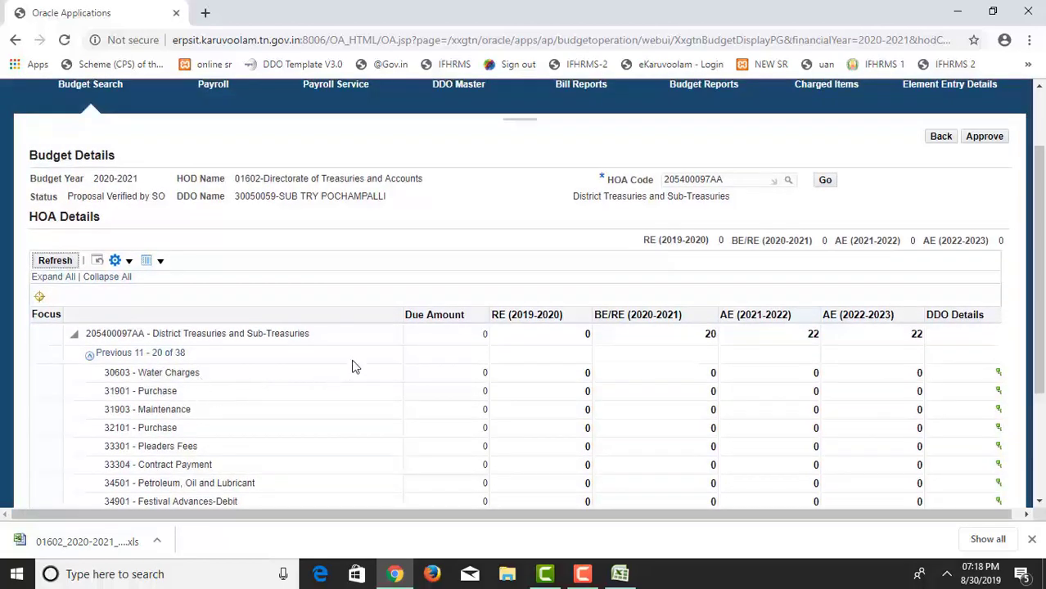
pyautogui.scroll(1, 629, 353)
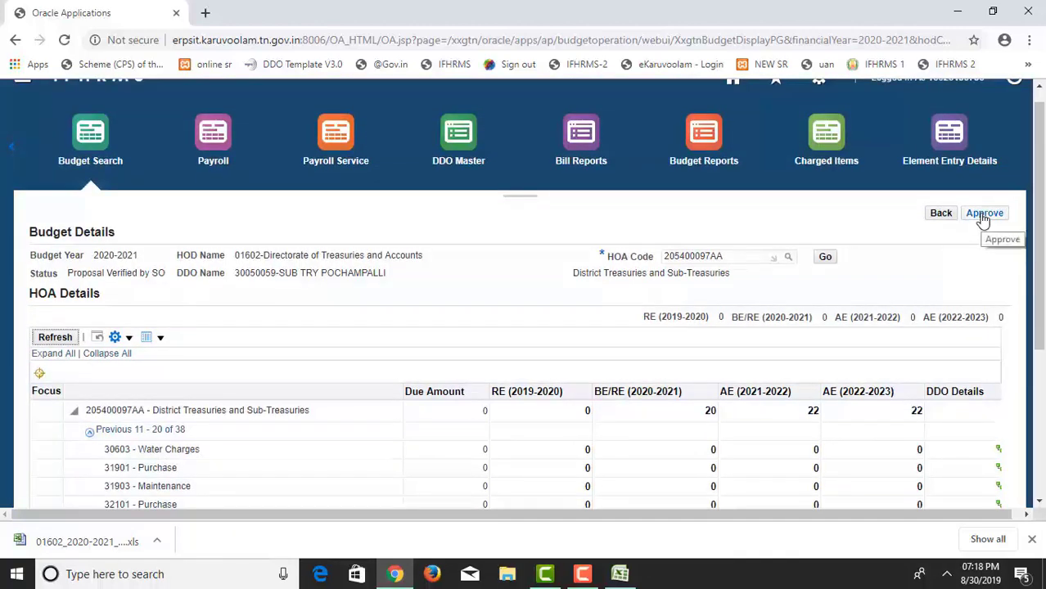
pyautogui.click(983, 215)
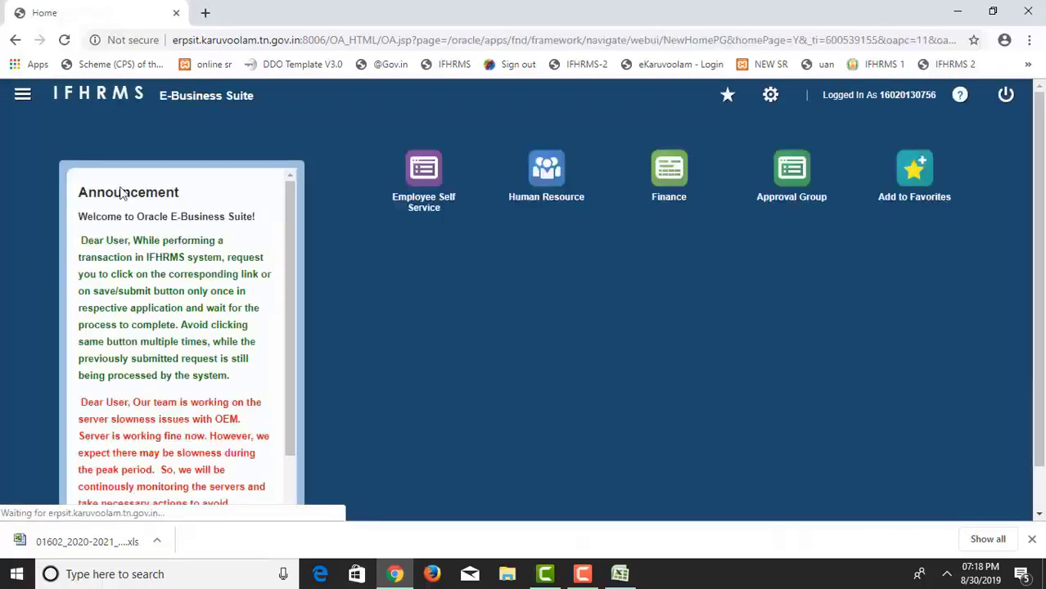
# Confirm in Finance > Budget Search that Revenue Expenditure reads Proposal Submitted by DDO.
pyautogui.click(665, 188)
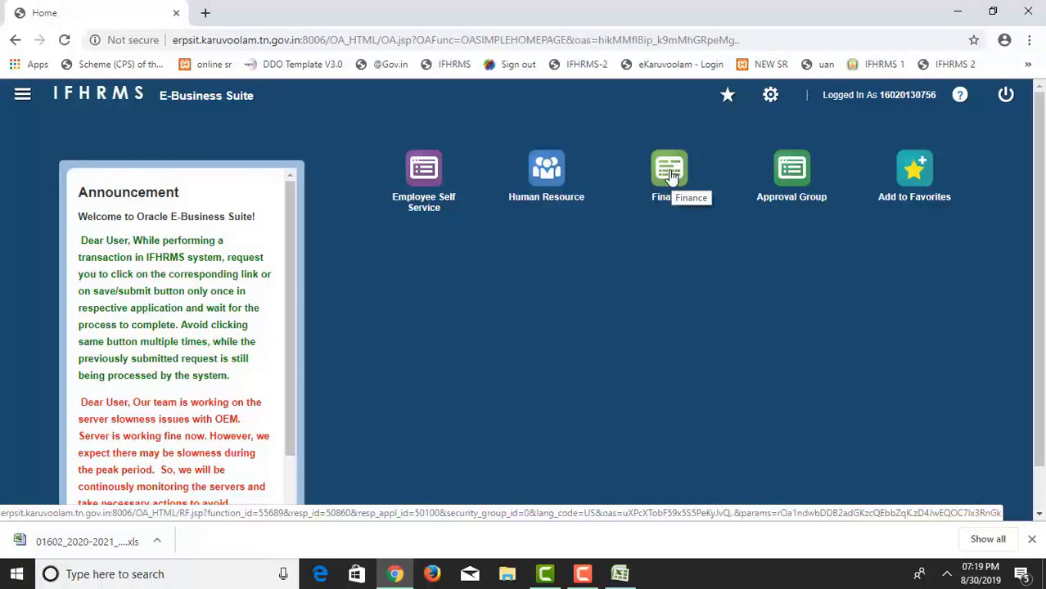
pyautogui.click(671, 176)
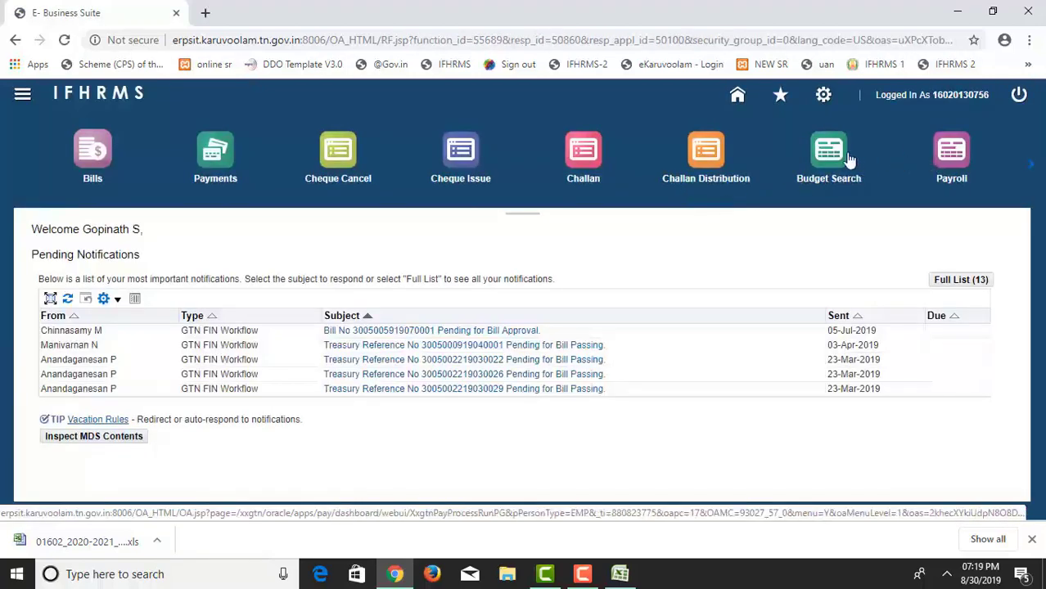
pyautogui.click(849, 160)
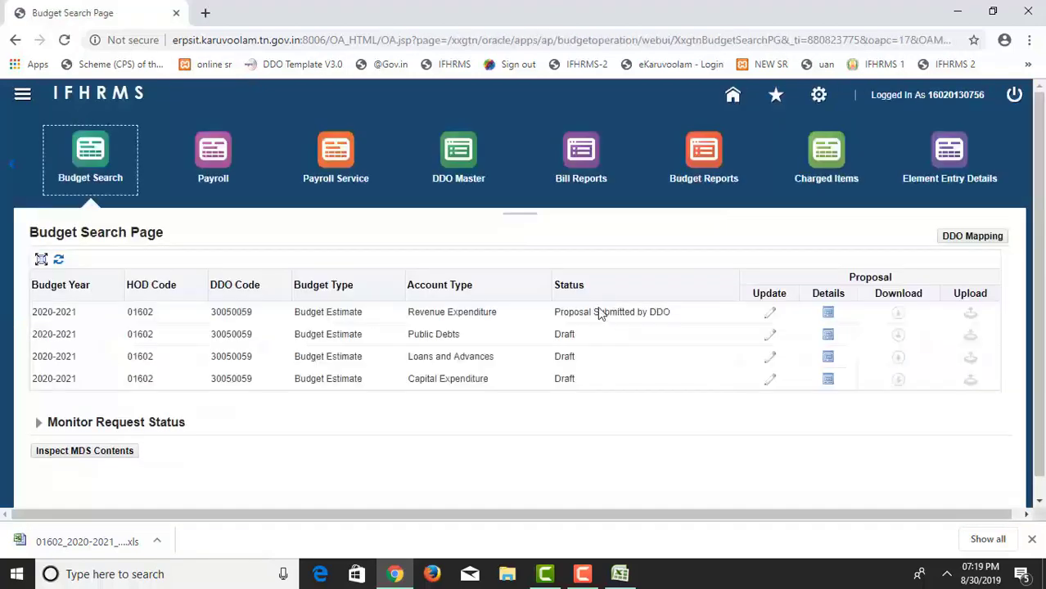
pyautogui.moveTo(555, 316); pyautogui.dragTo(778, 309)
pyautogui.click(687, 319)
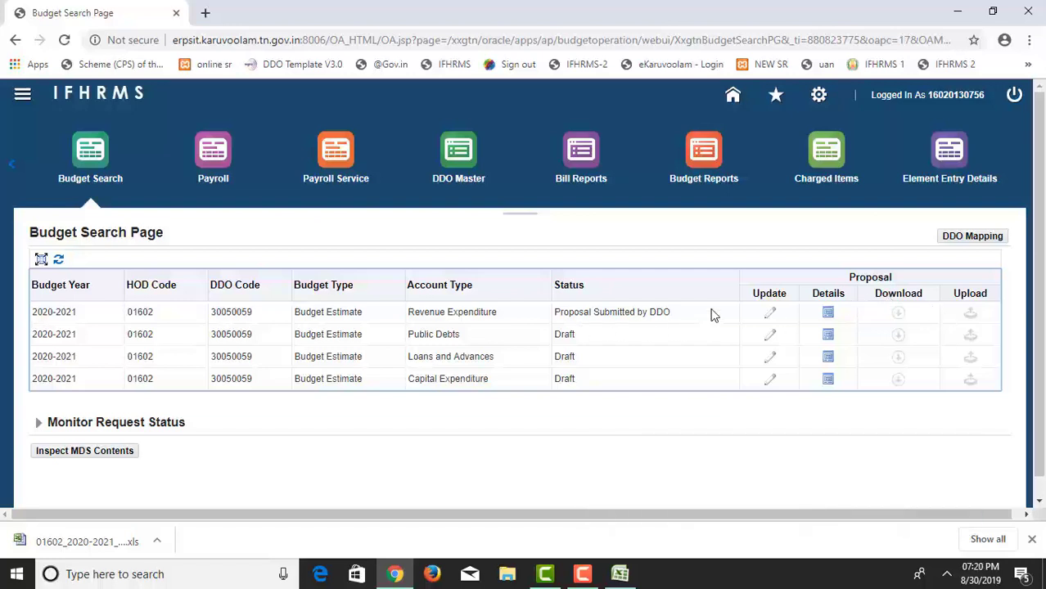
# Log out and sign in with the other DDO's username and password.
pyautogui.click(1014, 95)
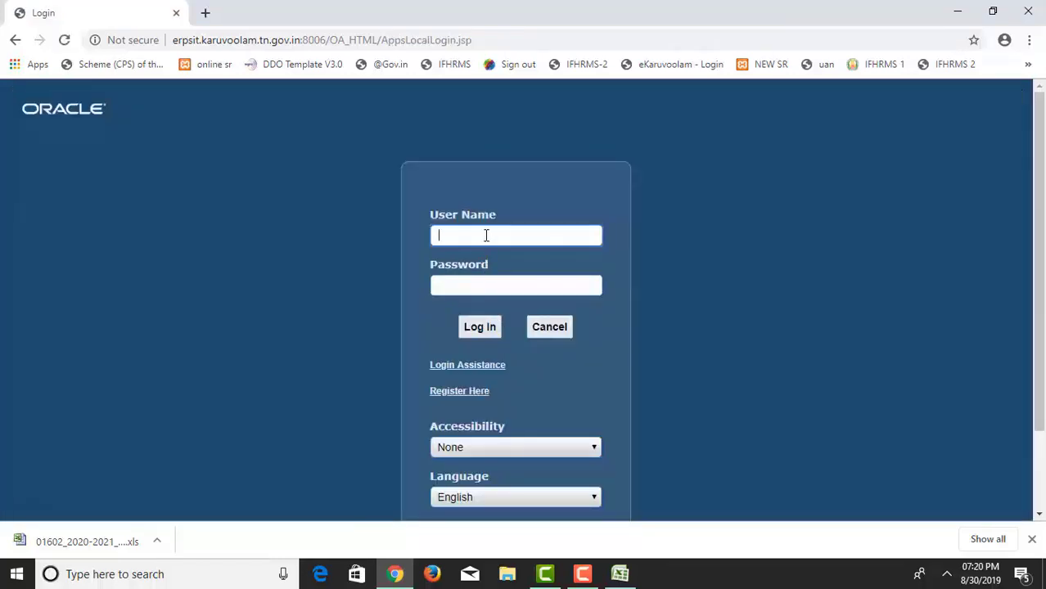
pyautogui.press('Tab')
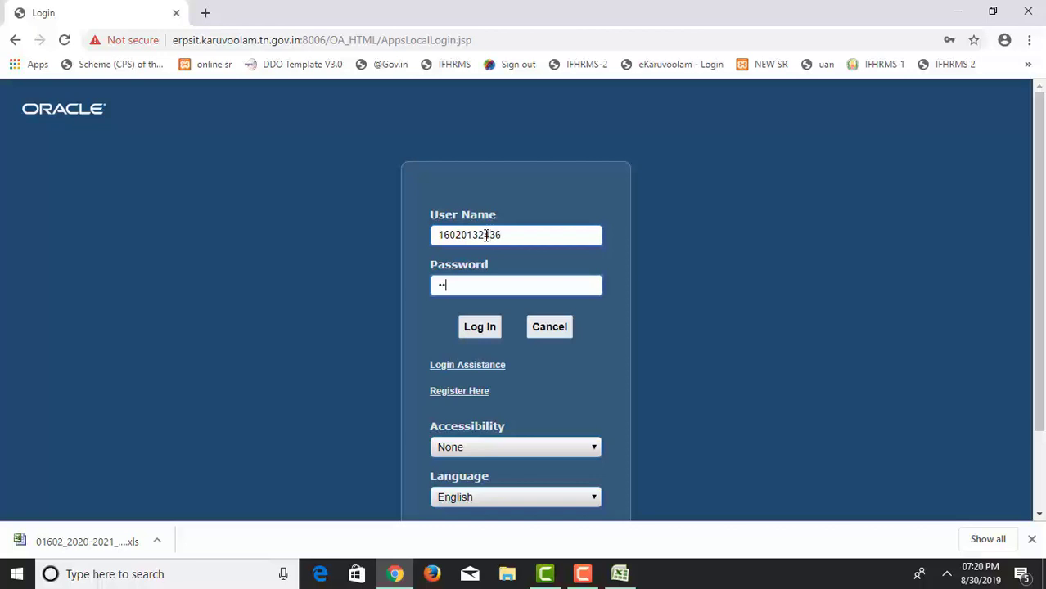
pyautogui.write('••••••')
pyautogui.press('Return')
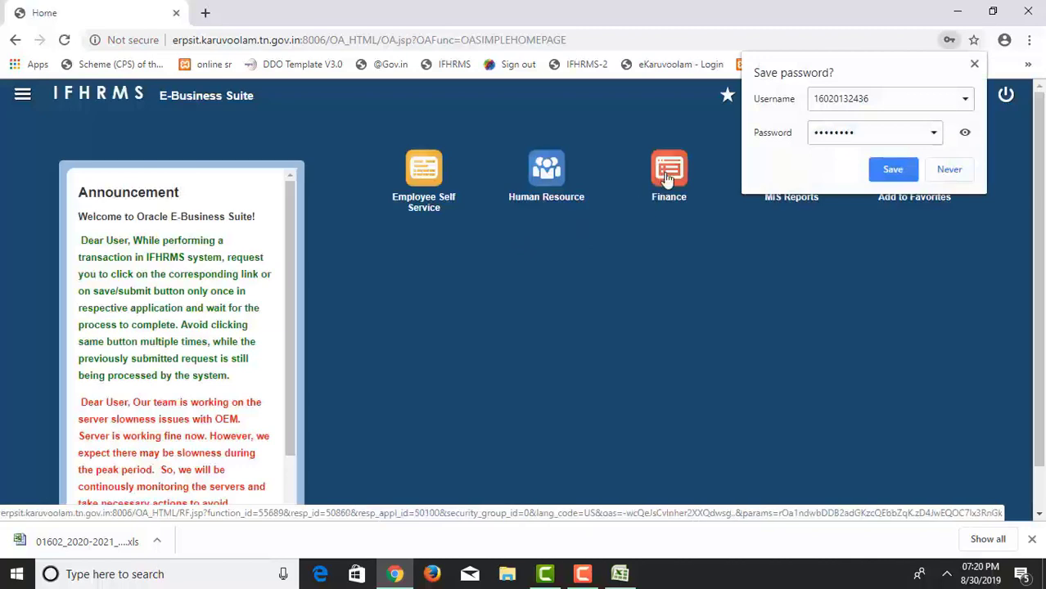
# Open Finance > Budget Search, where all four 2020-2021 estimates read Draft.
pyautogui.click(665, 180)
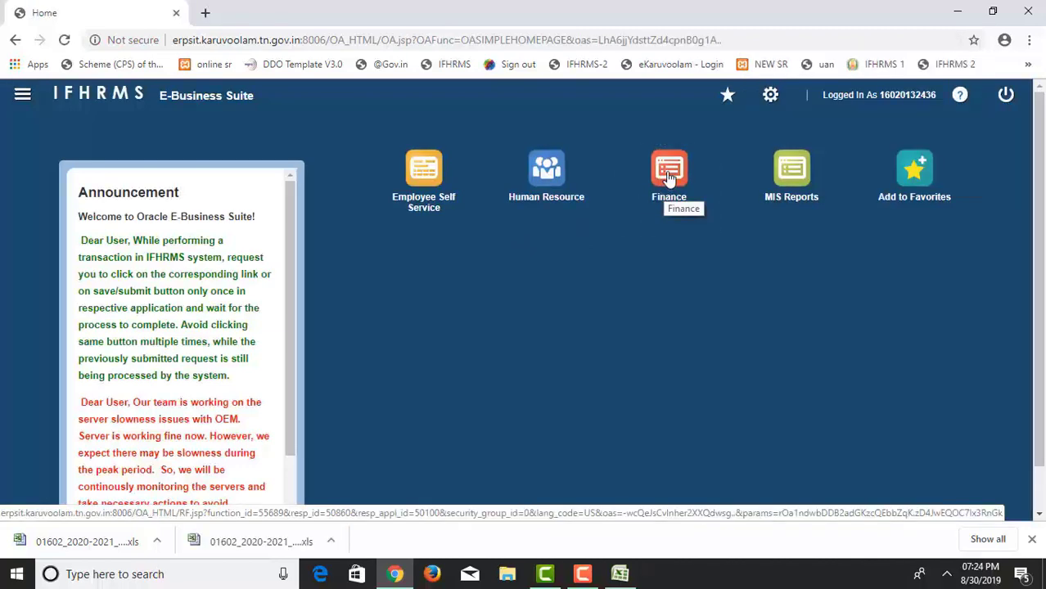
pyautogui.click(670, 178)
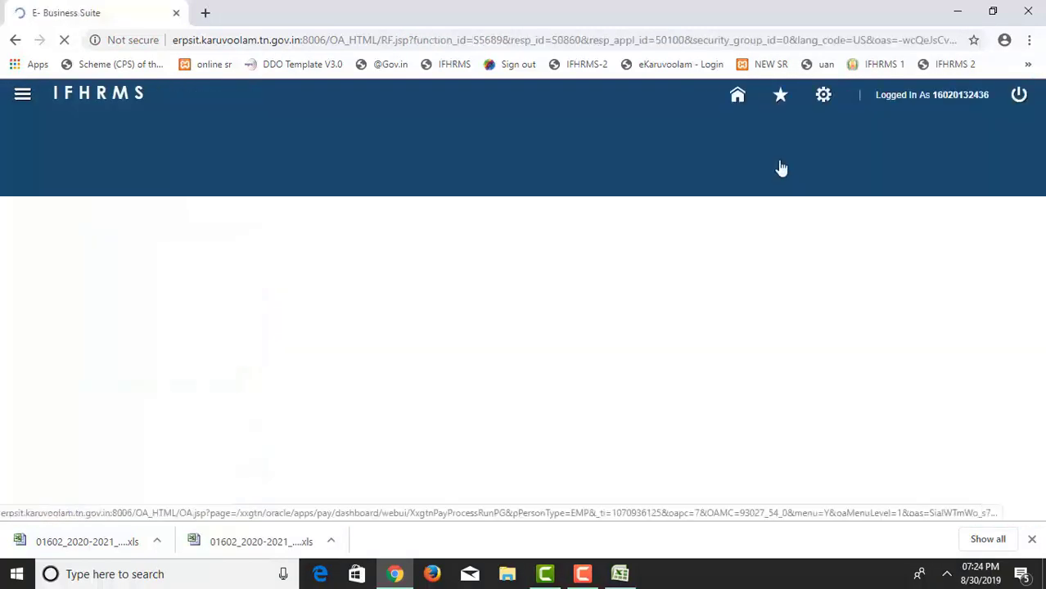
pyautogui.click(448, 154)
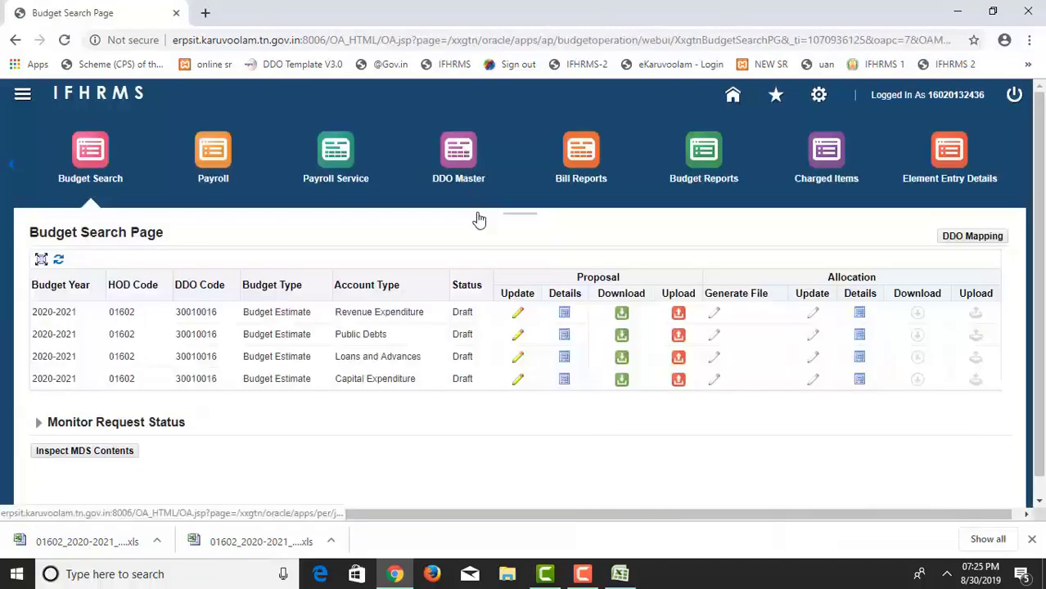
pyautogui.click(577, 287)
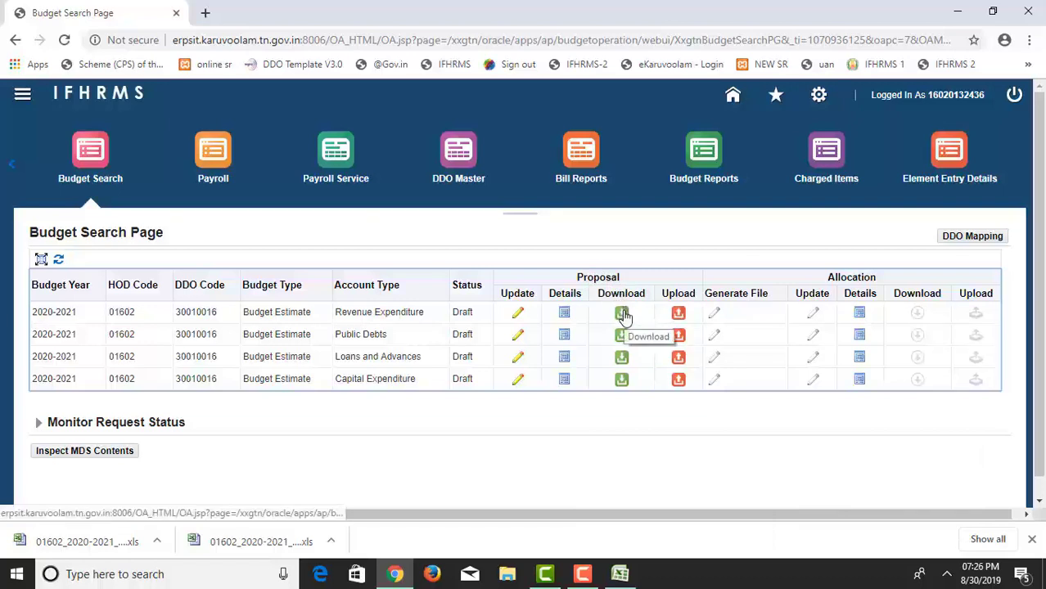
# Download the Revenue Expenditure proposal and select the DDO 30010016 codes in column F.
pyautogui.click(622, 335)
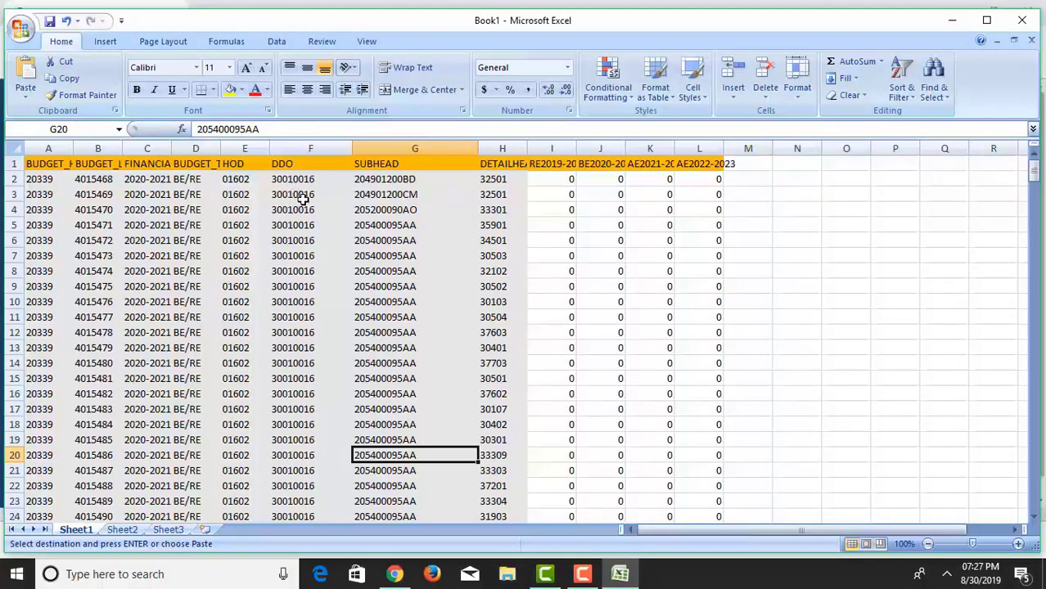
pyautogui.moveTo(293, 168); pyautogui.dragTo(310, 260)
# Scan F186:F198 and the estimate columns, noting DDO 30020001 rows start at row 187.
pyautogui.moveTo(315, 185); pyautogui.dragTo(325, 363)
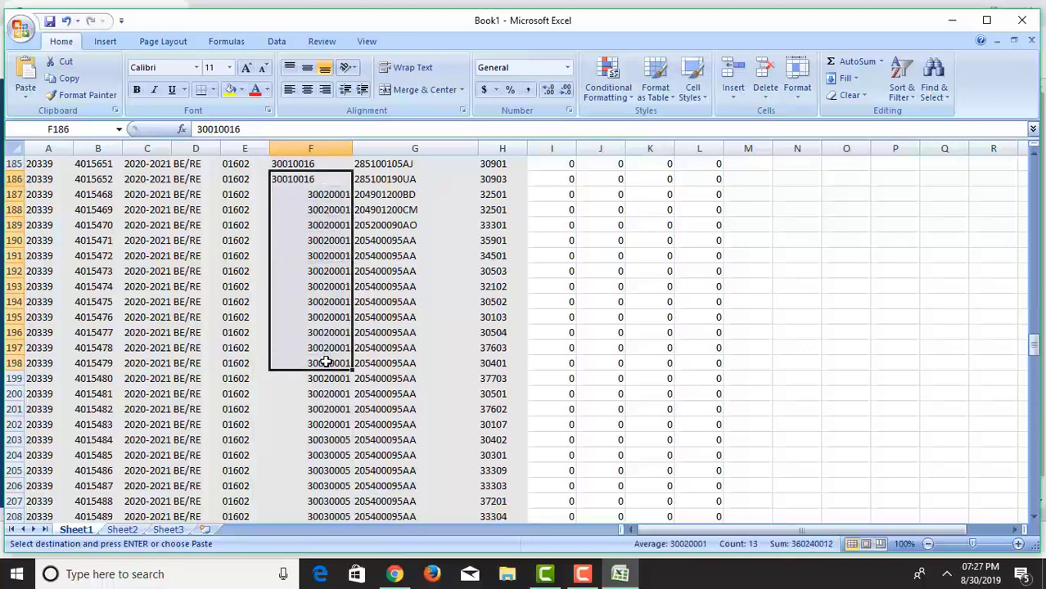
pyautogui.scroll(-8, 325, 363)
pyautogui.scroll(-20, 325, 362)
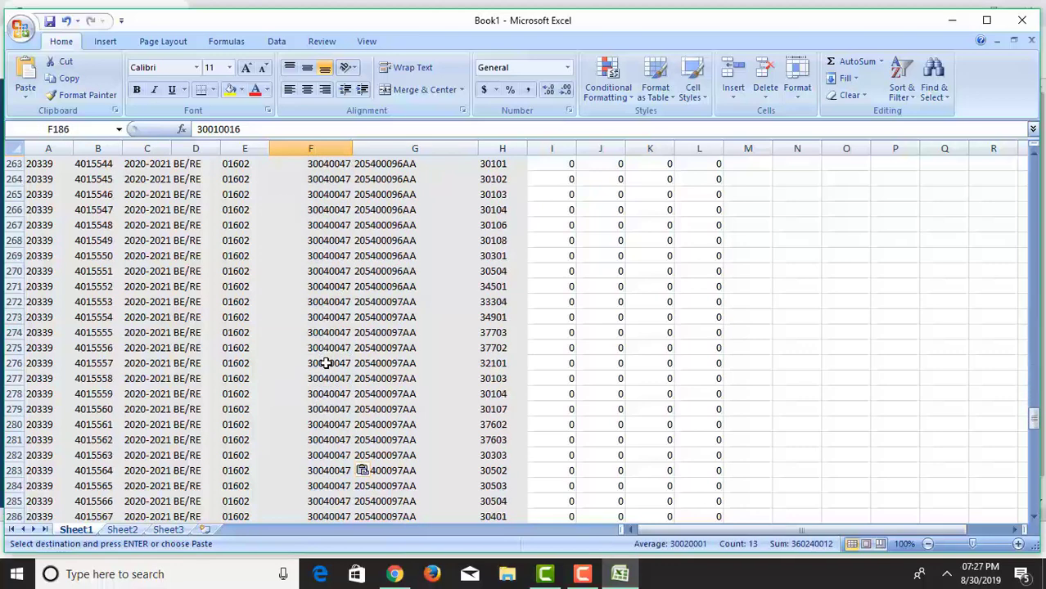
pyautogui.scroll(-4, 326, 362)
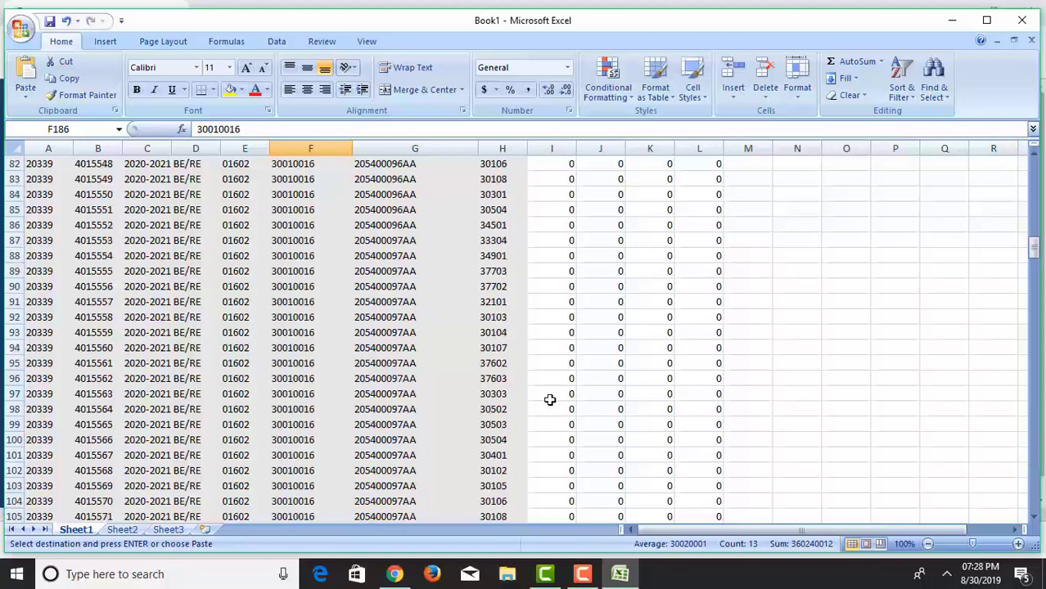
pyautogui.scroll(-2, 549, 397)
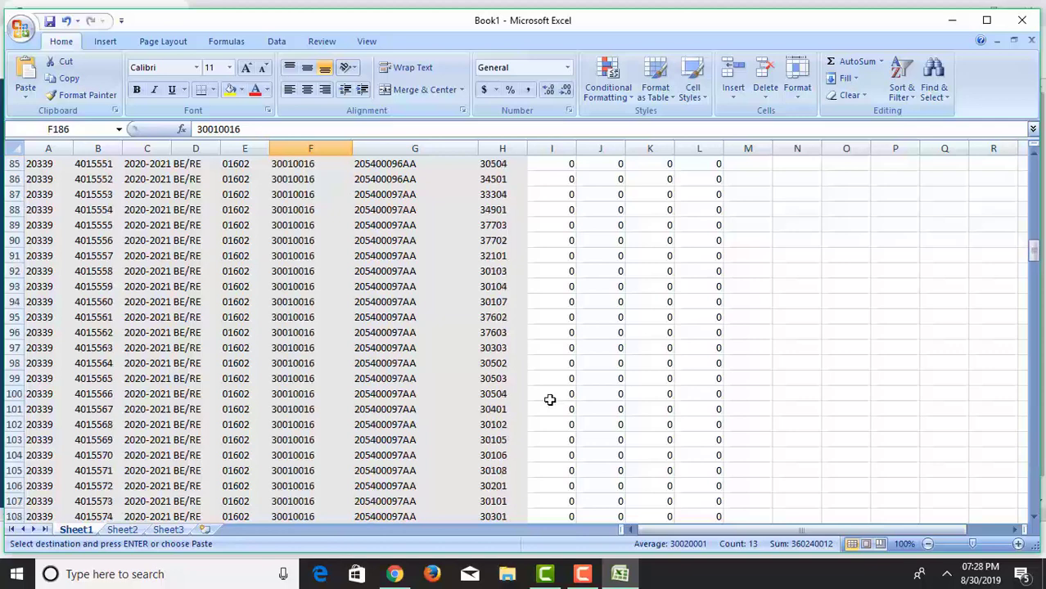
pyautogui.scroll(-8, 549, 399)
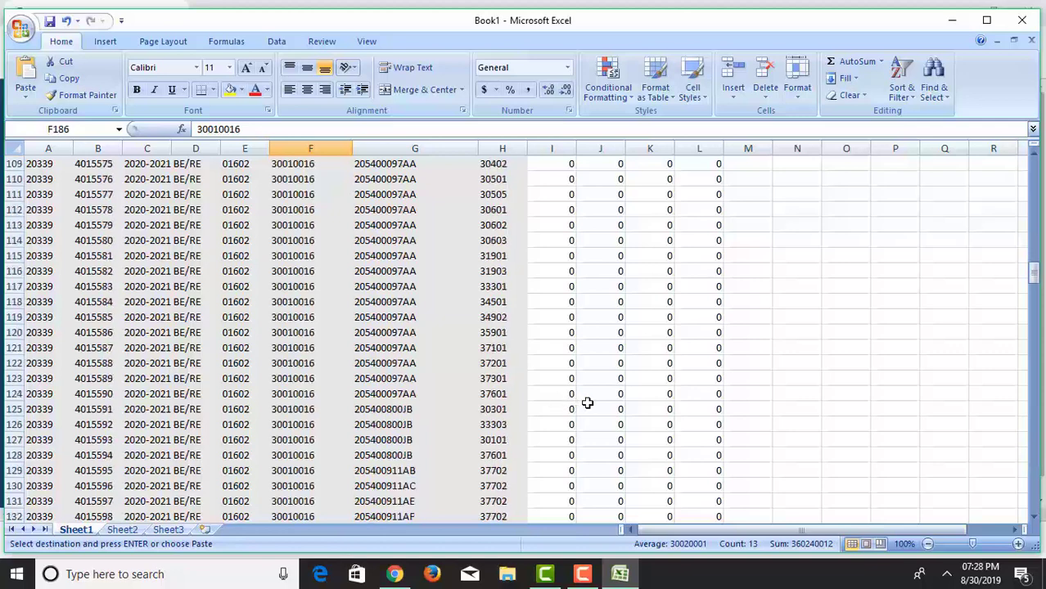
pyautogui.scroll(-4, 587, 402)
pyautogui.click(593, 400)
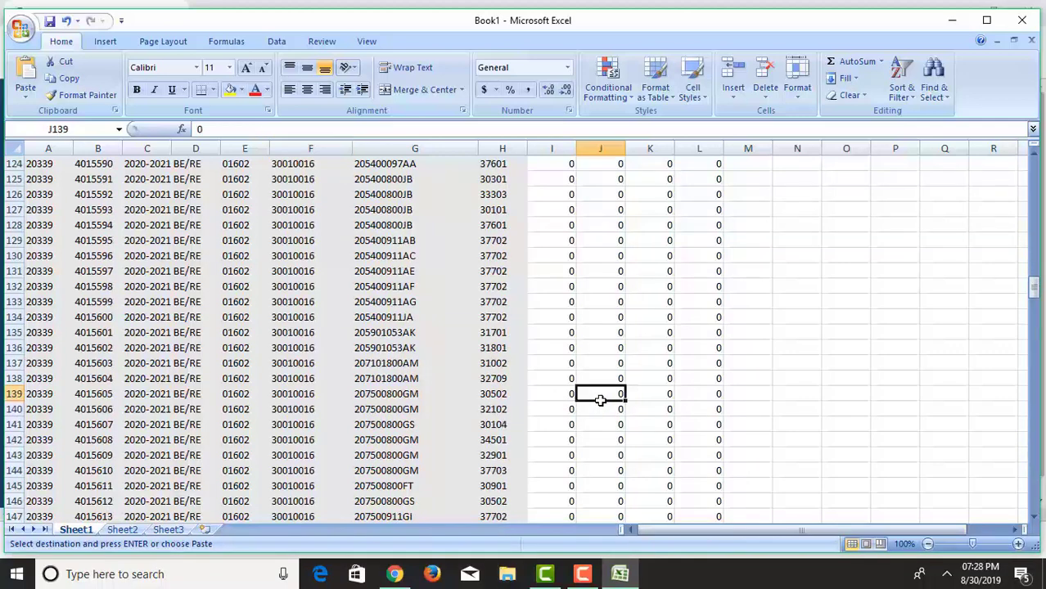
pyautogui.scroll(-6, 598, 400)
pyautogui.scroll(-3, 599, 400)
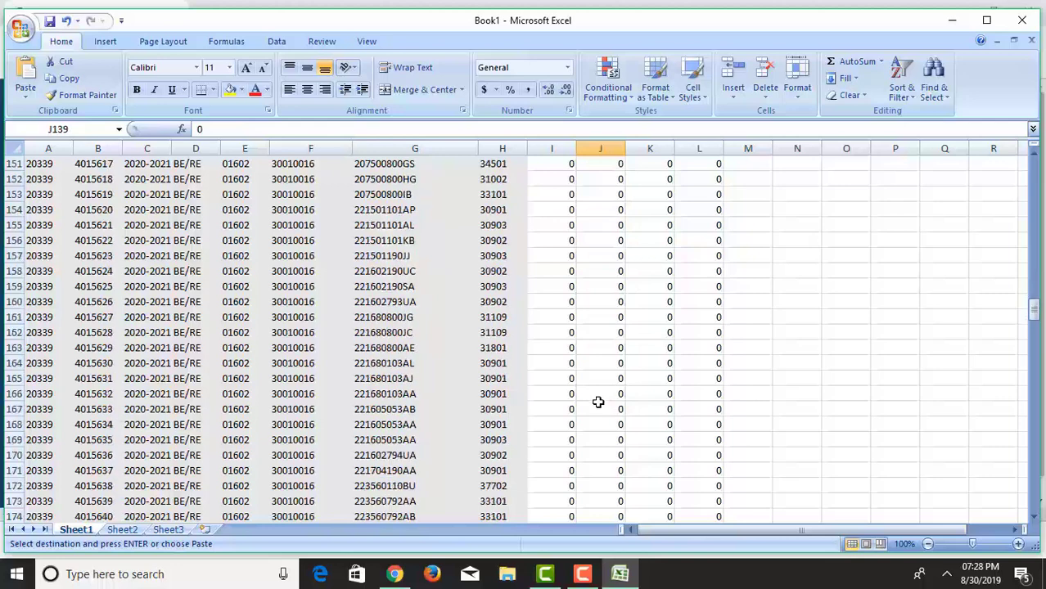
pyautogui.scroll(-3, 598, 402)
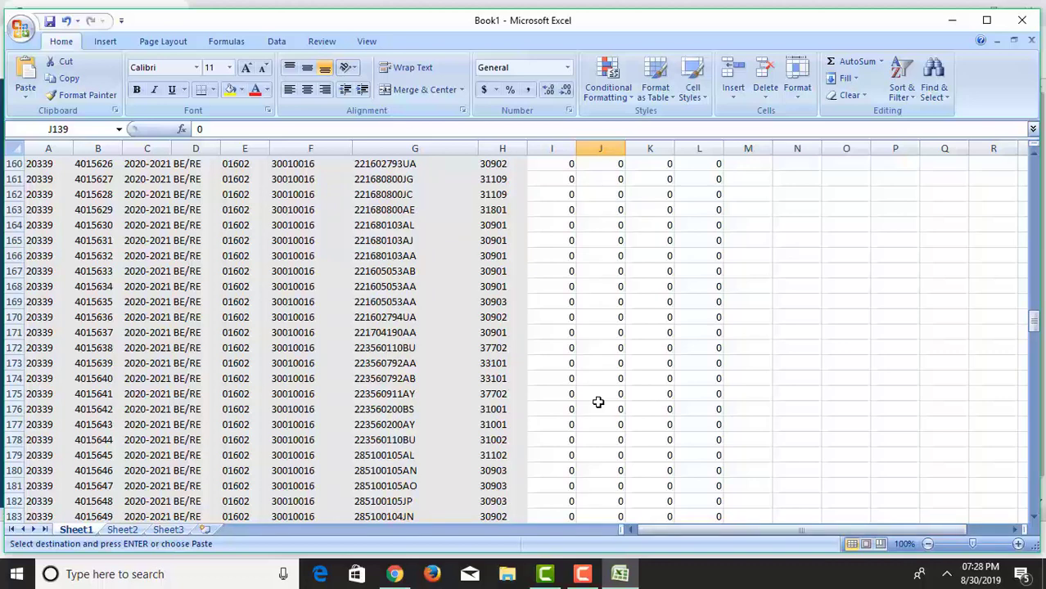
pyautogui.scroll(-2, 598, 402)
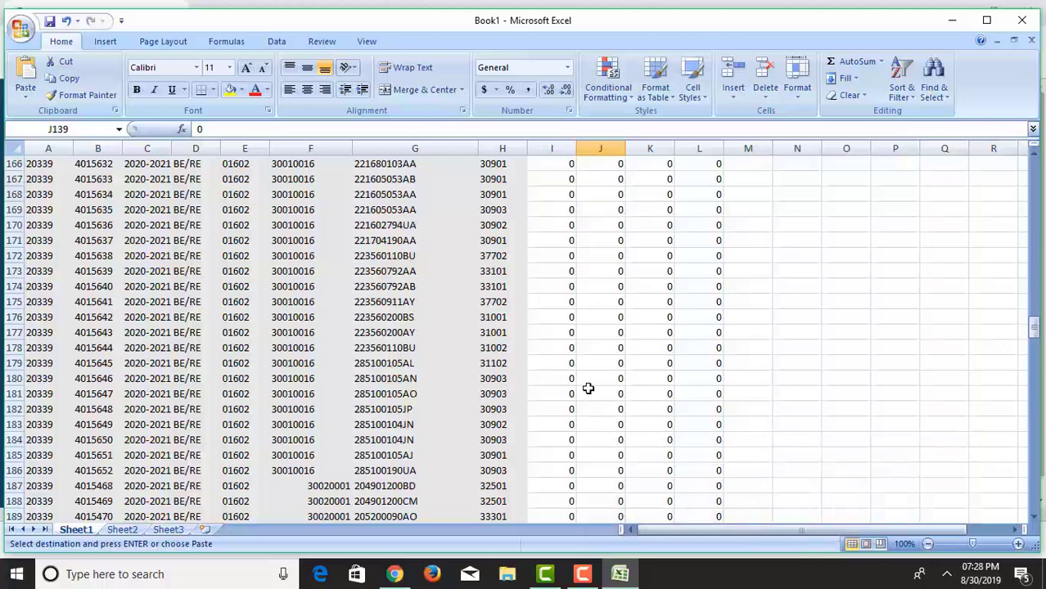
pyautogui.scroll(-1, 589, 389)
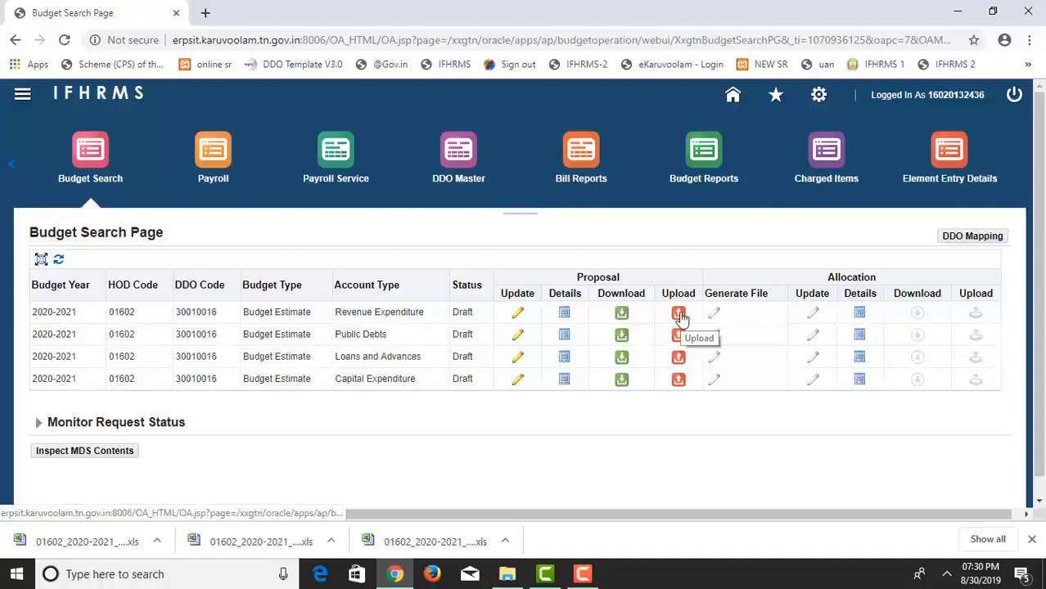
# Mass-upload the edited sheet 01602_2020-2021_30010016_RE (1) and highlight the 'File Uploaded successfully' message.
pyautogui.click(678, 314)
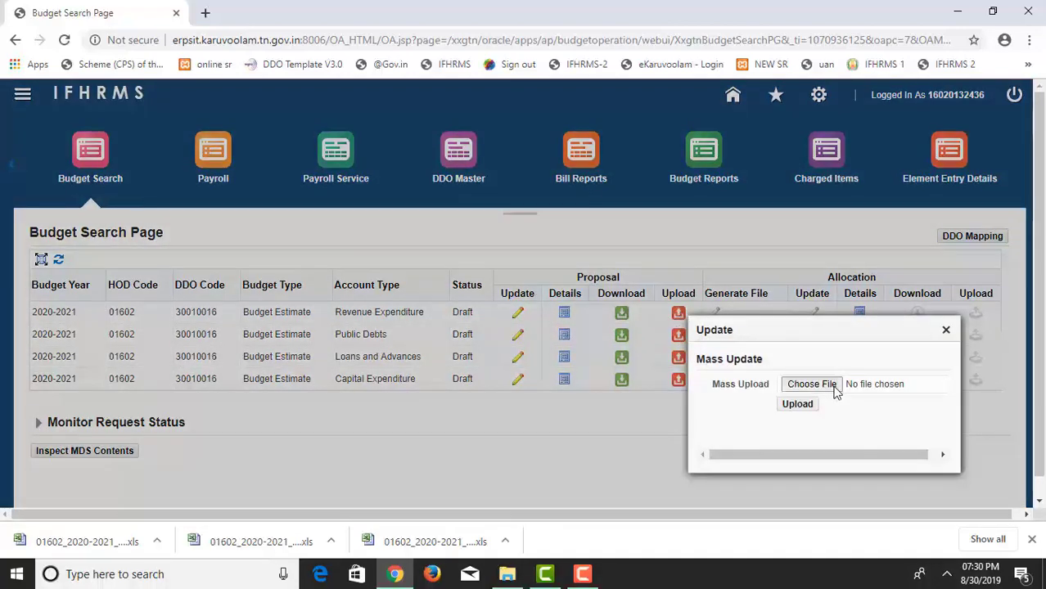
pyautogui.click(834, 388)
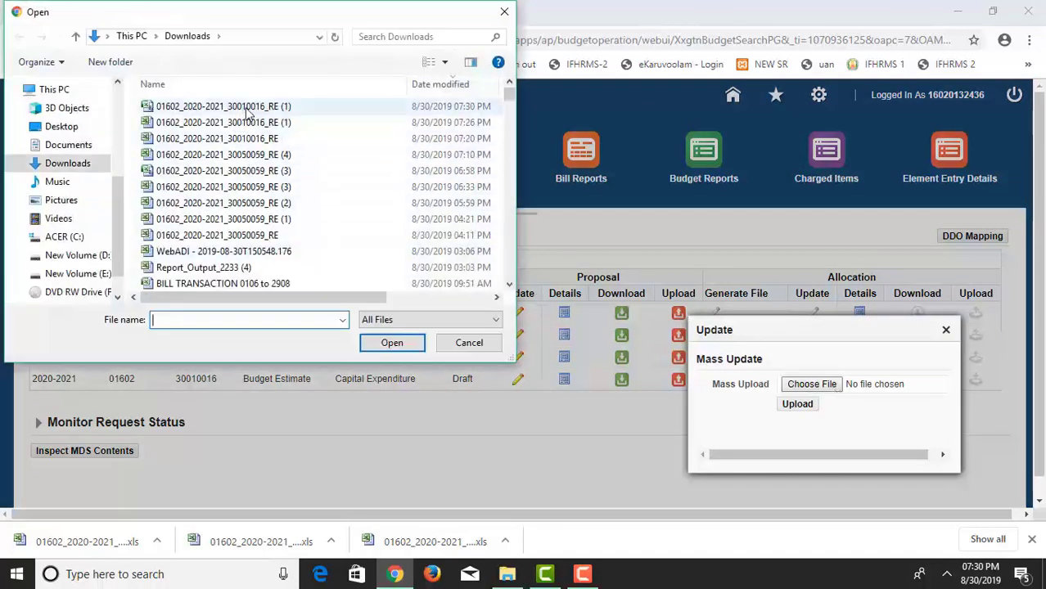
pyautogui.click(245, 108)
pyautogui.click(392, 343)
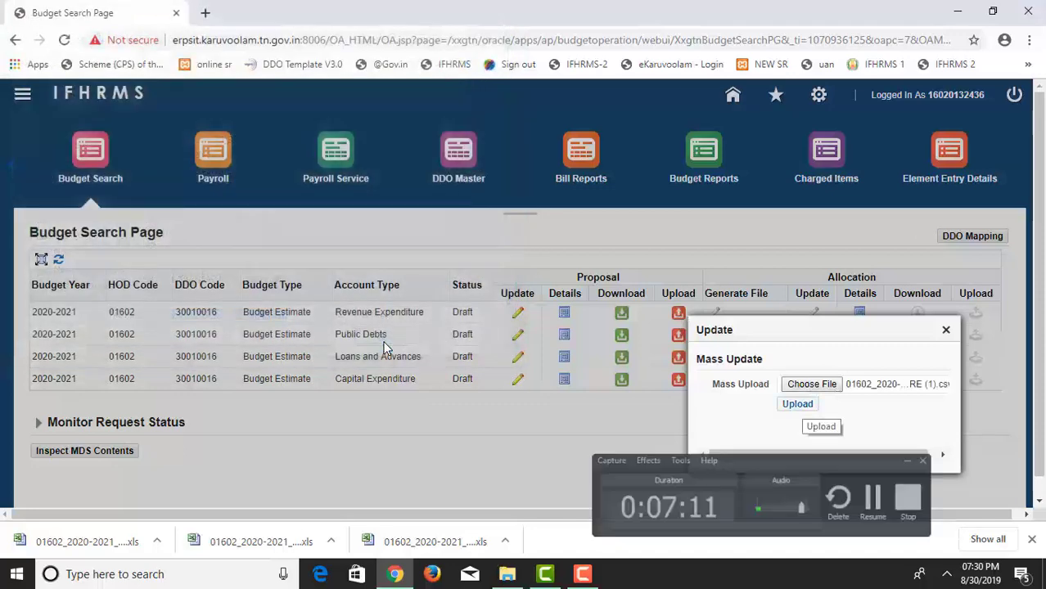
pyautogui.rightClick(464, 363)
pyautogui.click(788, 403)
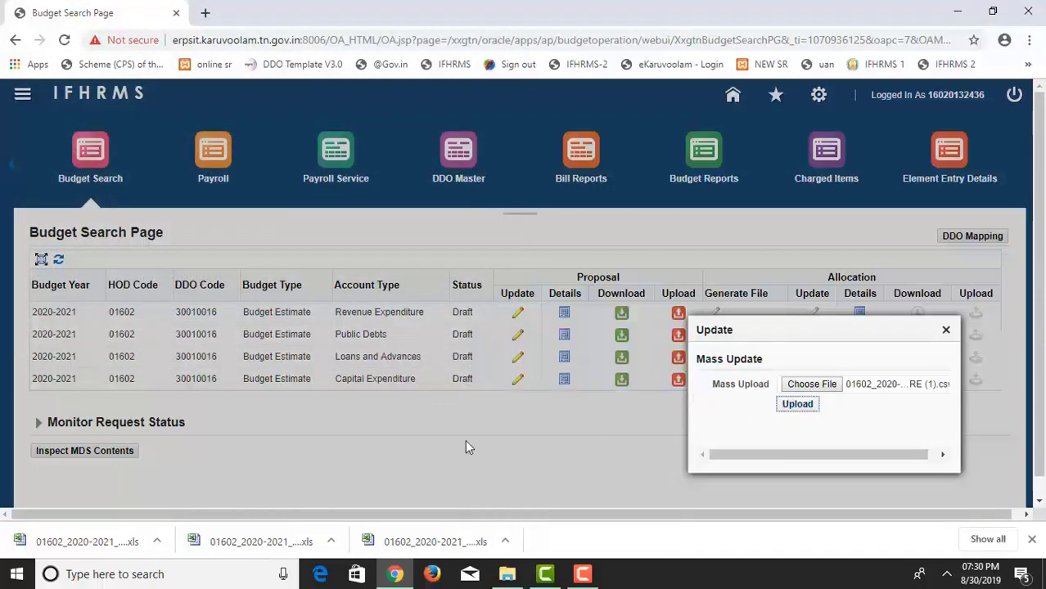
pyautogui.moveTo(47, 253); pyautogui.dragTo(175, 259)
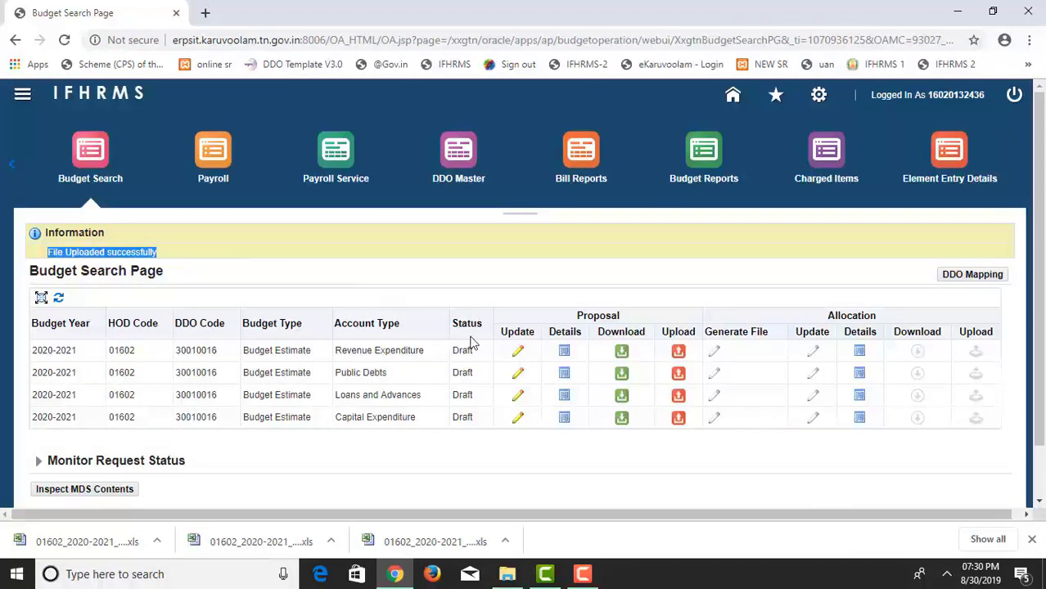
# Open the Revenue Expenditure proposal for editing and load HOA code 205400097AA.
pyautogui.click(518, 352)
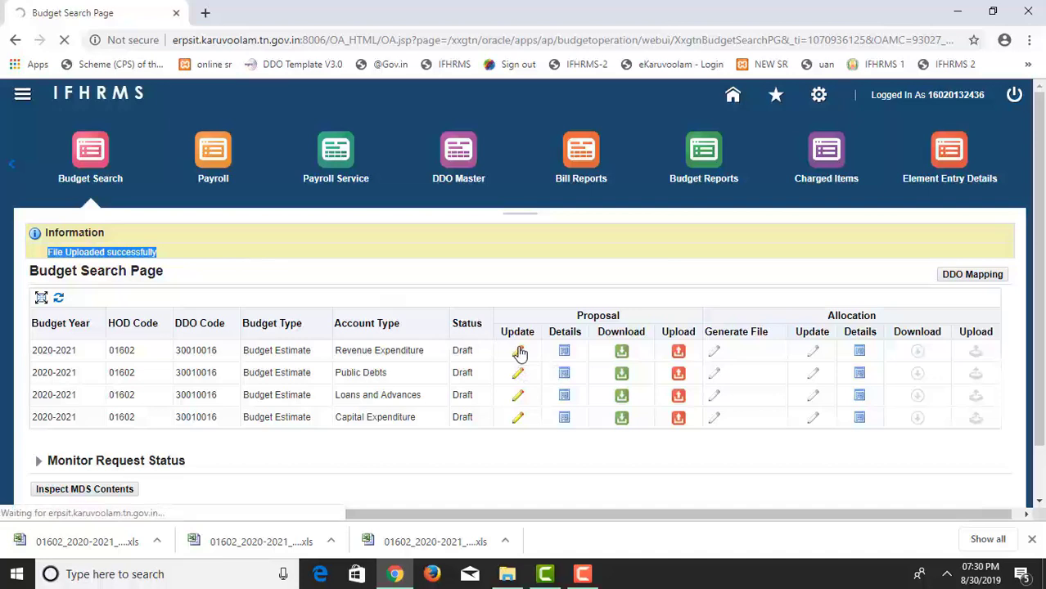
pyautogui.click(705, 276)
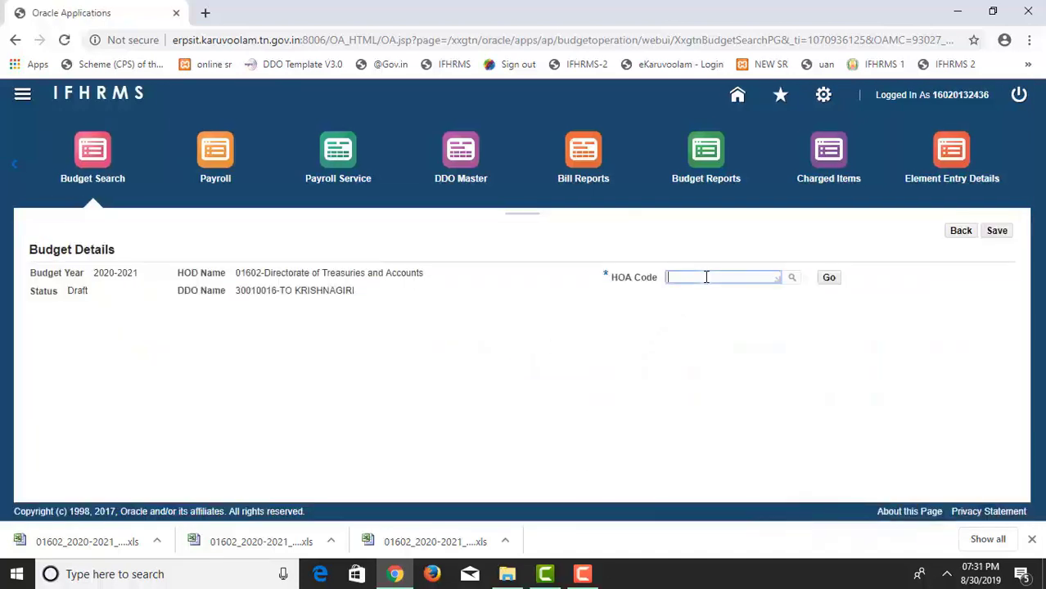
pyautogui.write('205400097AA')
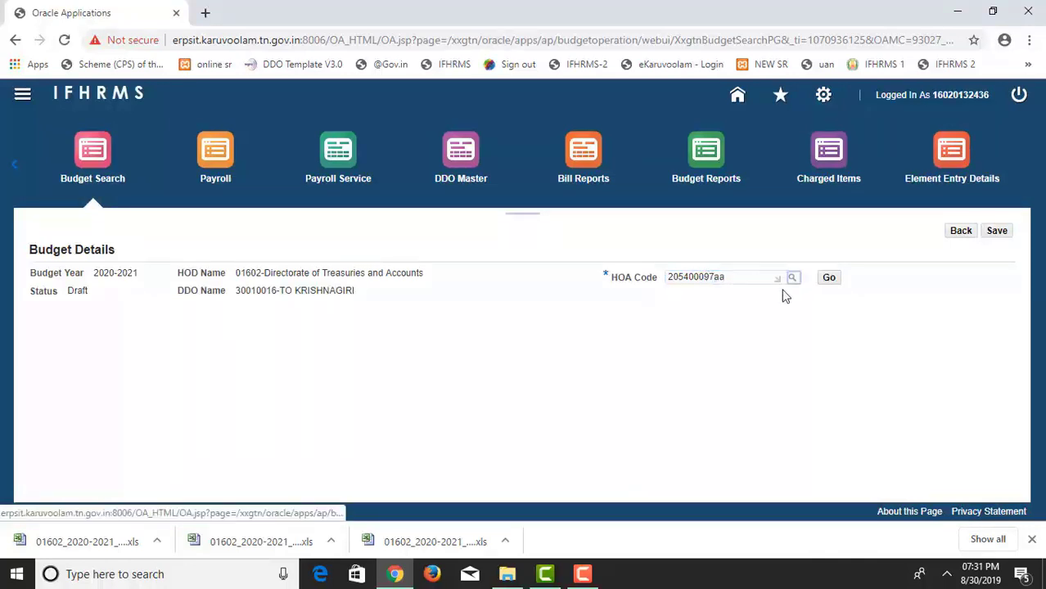
pyautogui.click(829, 277)
pyautogui.click(829, 277)
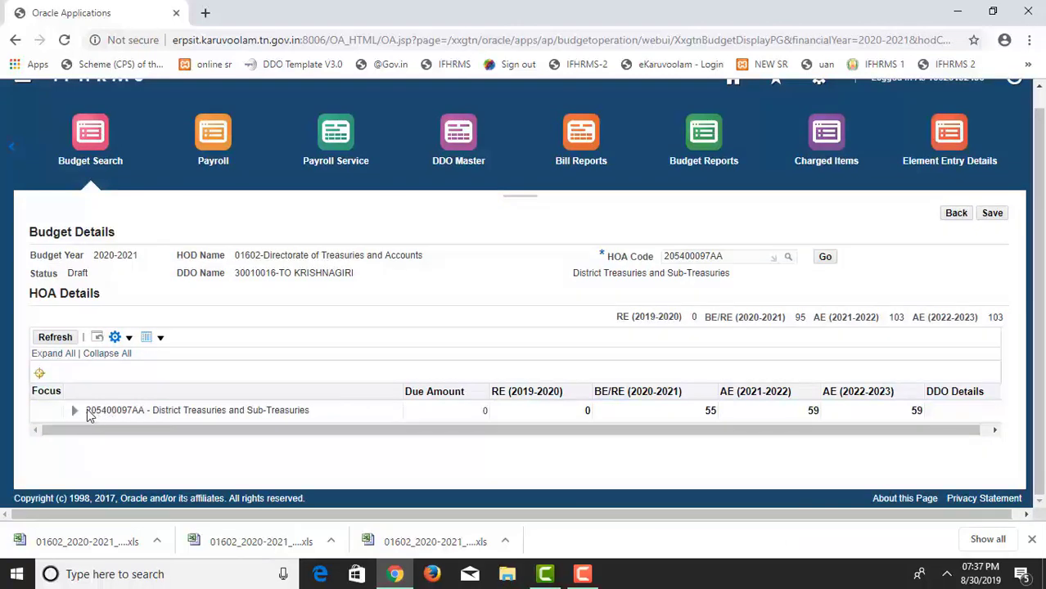
# Highlight HOA 205400097AA and its estimate totals of 55, 59 and 59.
pyautogui.moveTo(85, 410); pyautogui.dragTo(145, 414)
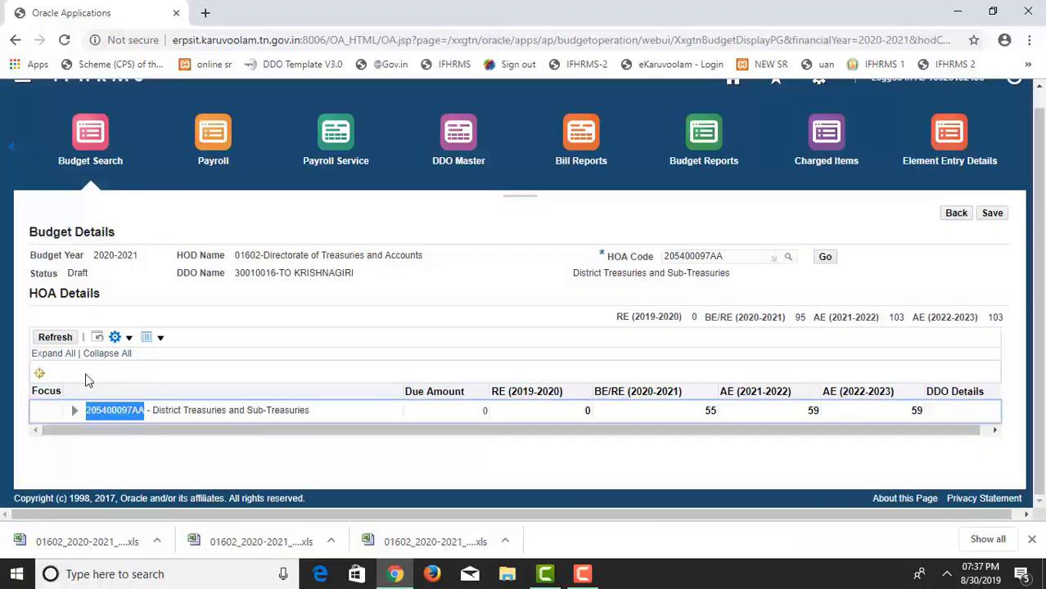
pyautogui.click(88, 374)
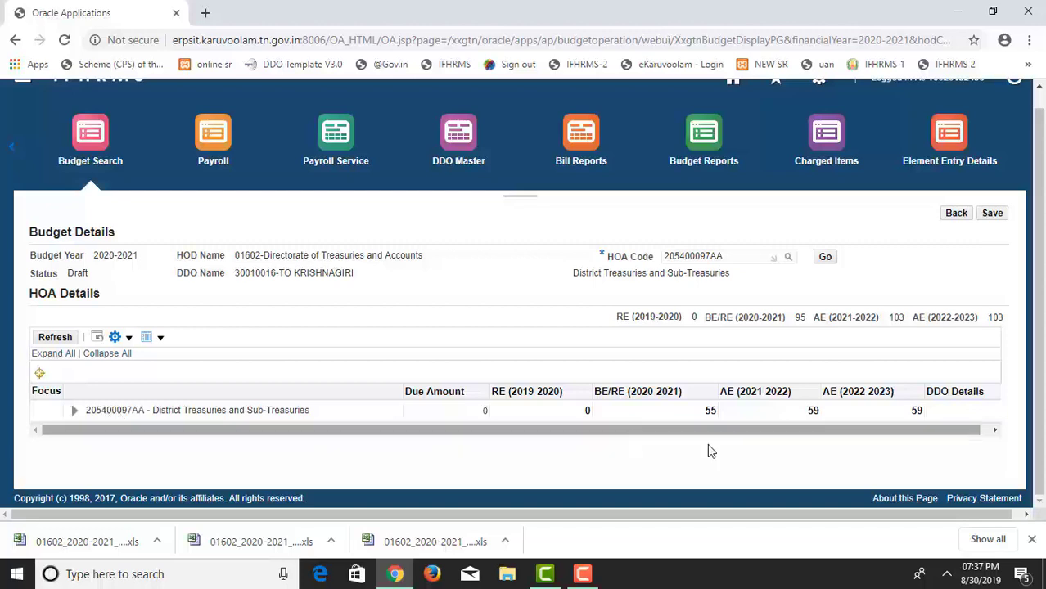
pyautogui.moveTo(709, 419); pyautogui.dragTo(916, 411)
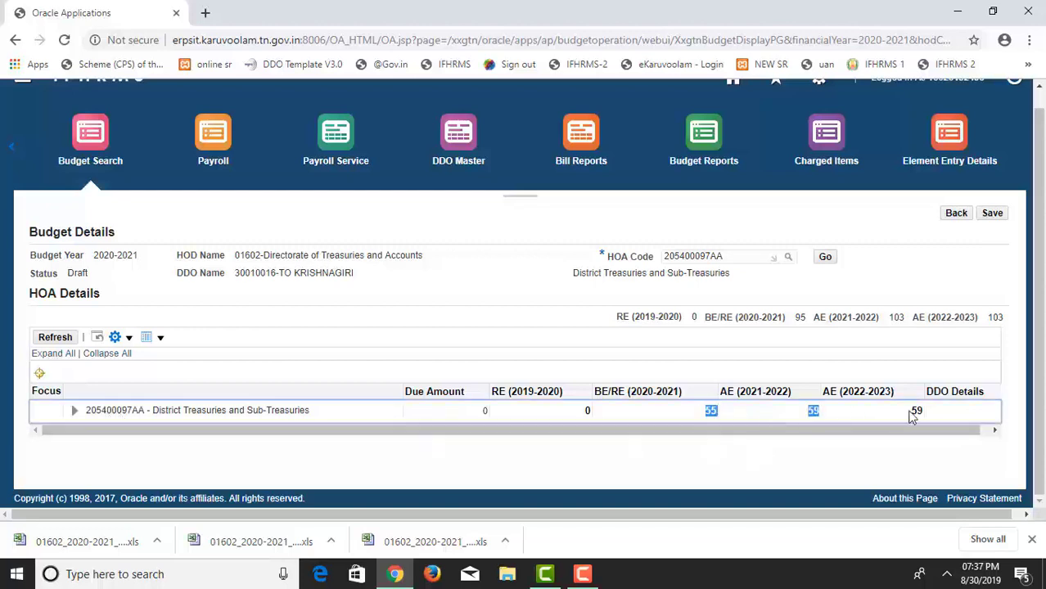
# Expand all sub-heads, page to 11-20, and open DDO details for 30501 Telephone Charges.
pyautogui.click(54, 353)
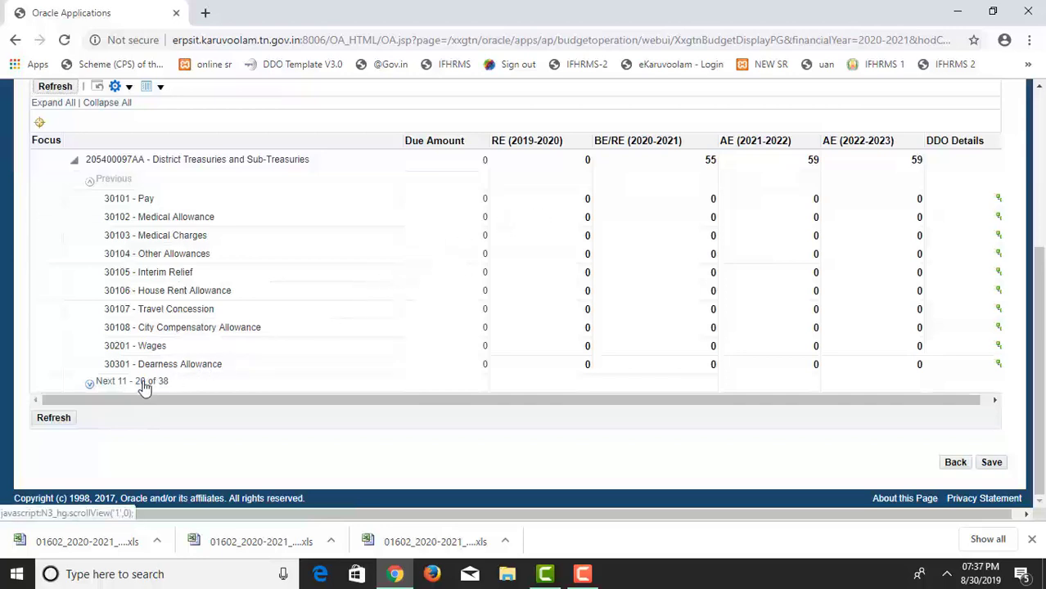
pyautogui.click(145, 383)
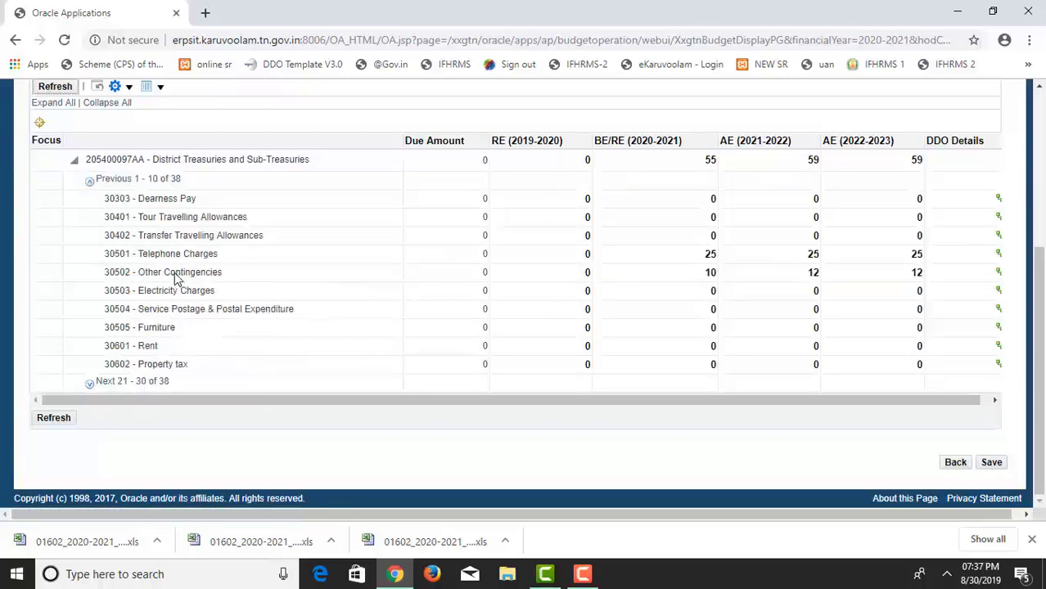
pyautogui.moveTo(165, 254); pyautogui.dragTo(944, 268)
pyautogui.moveTo(782, 401); pyautogui.dragTo(857, 401)
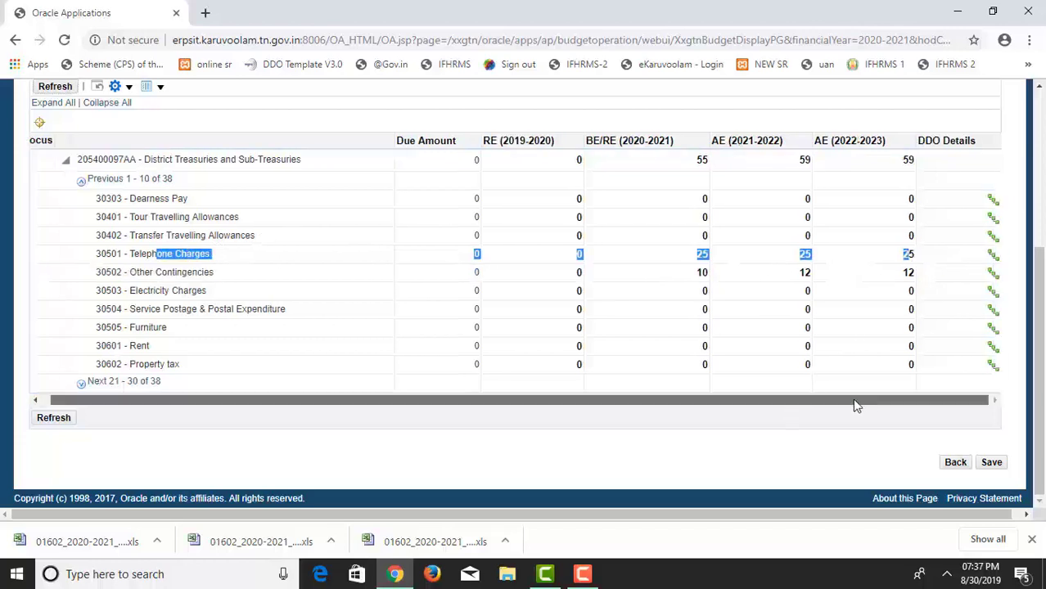
pyautogui.click(992, 259)
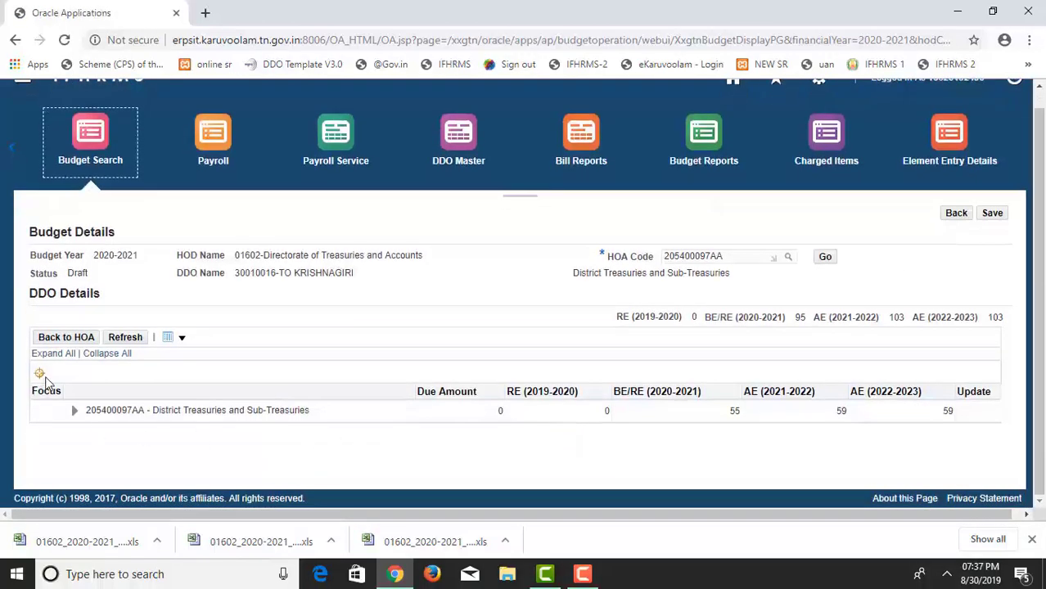
# Expand HOA 205400097AA and review Telephone Charges by sub-treasury: Pochampalli 10, Krishnagiri 15.
pyautogui.click(74, 410)
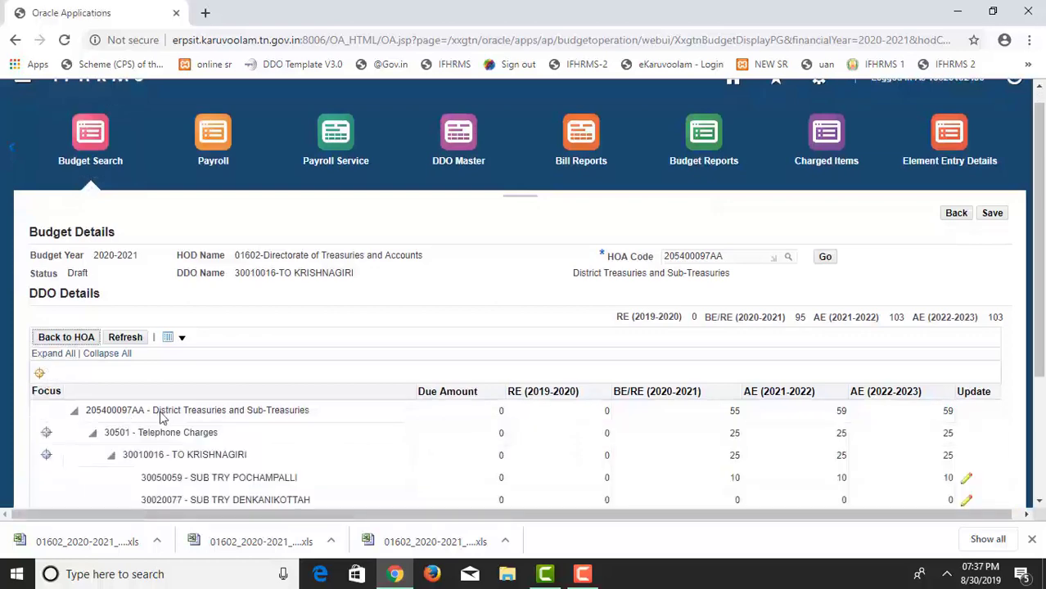
pyautogui.scroll(-3, 162, 413)
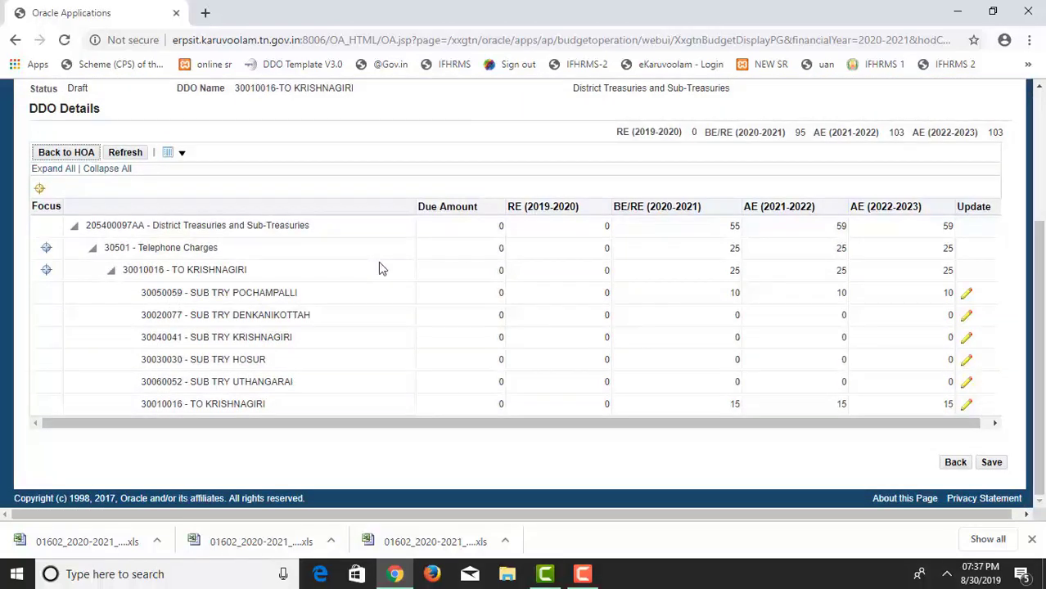
pyautogui.moveTo(245, 295); pyautogui.dragTo(974, 294)
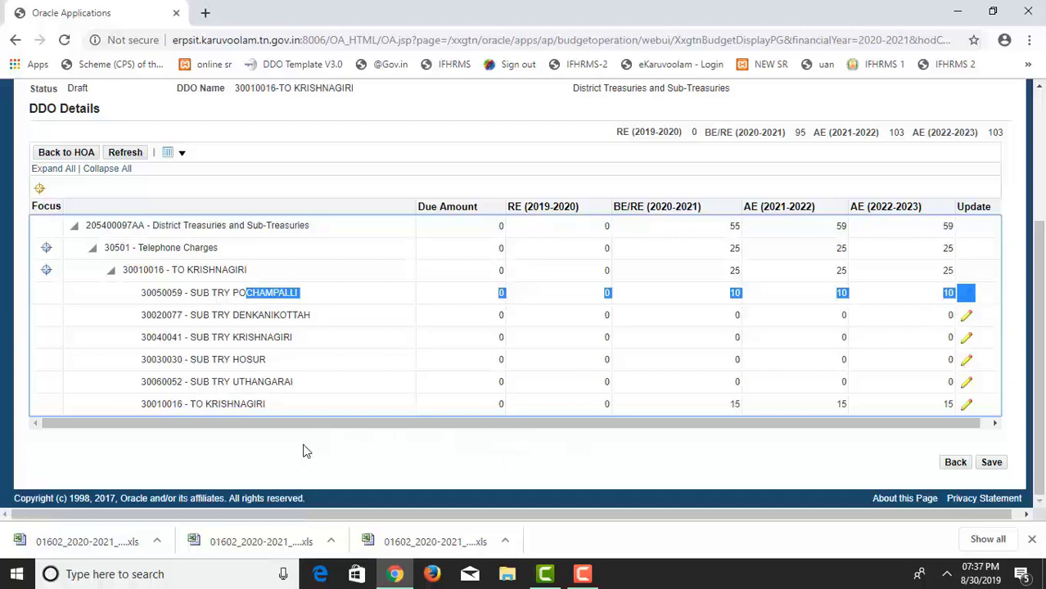
pyautogui.moveTo(190, 304); pyautogui.dragTo(389, 303)
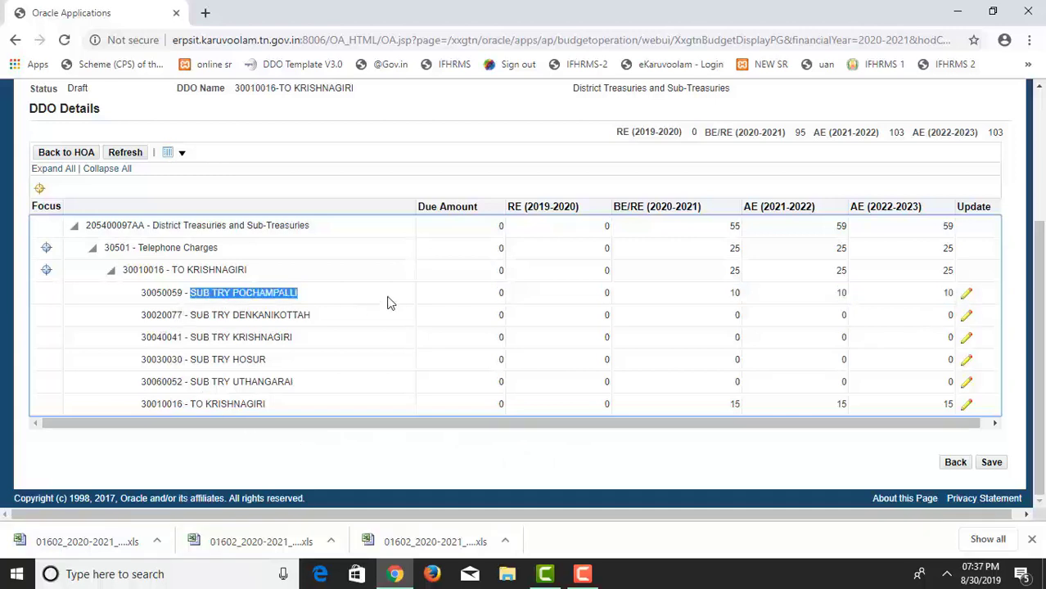
pyautogui.click(455, 296)
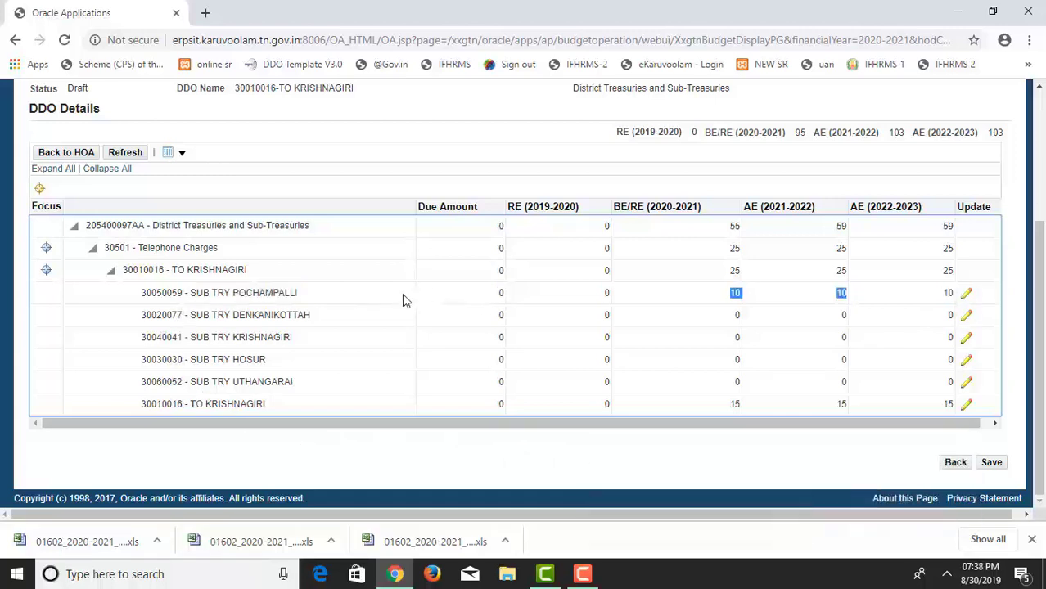
pyautogui.moveTo(196, 295); pyautogui.dragTo(955, 297)
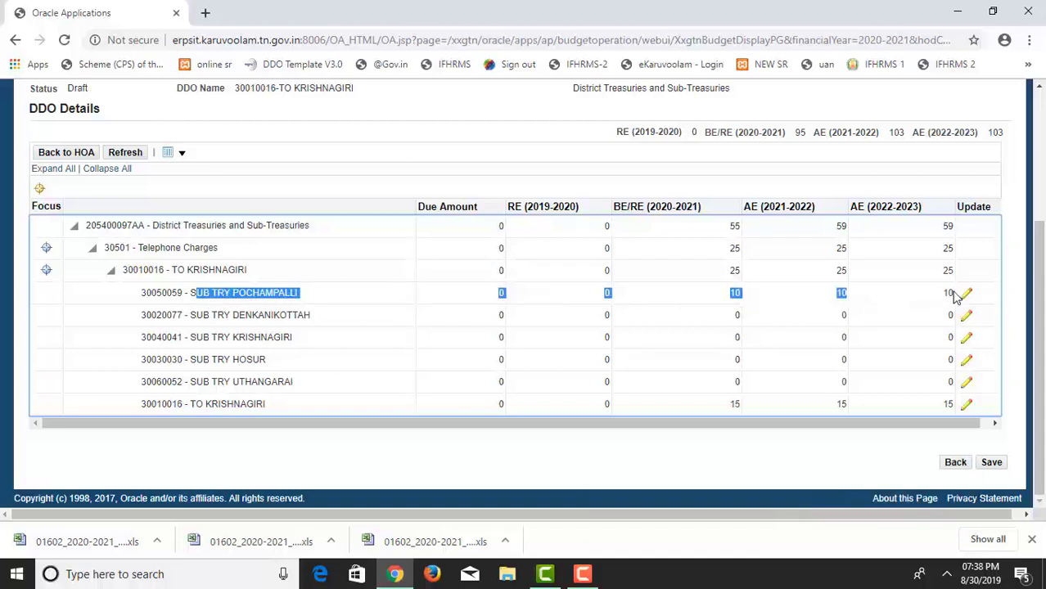
pyautogui.click(887, 297)
pyautogui.moveTo(182, 404); pyautogui.dragTo(942, 400)
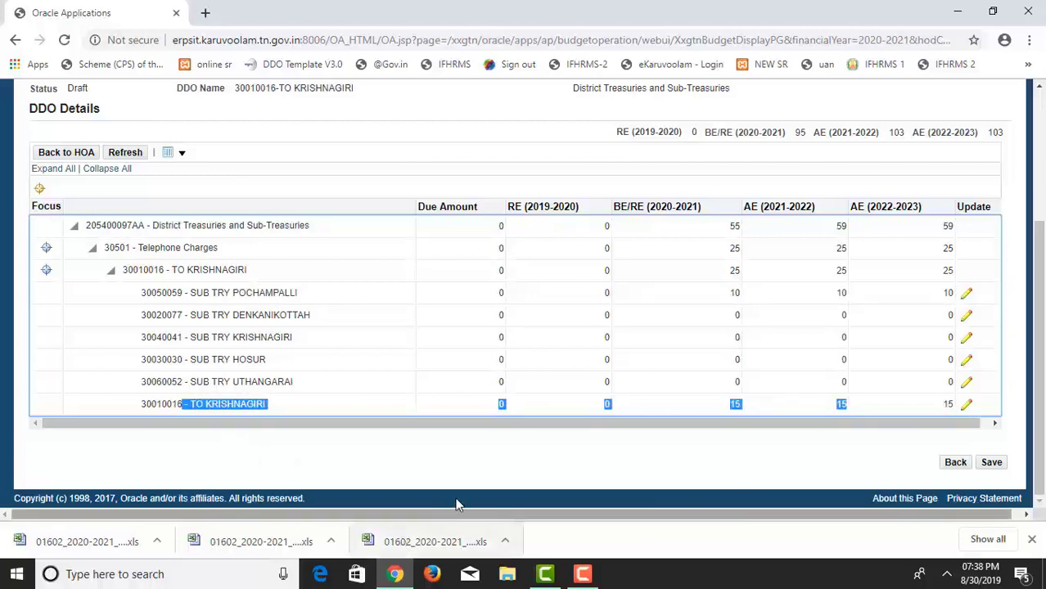
pyautogui.click(166, 424)
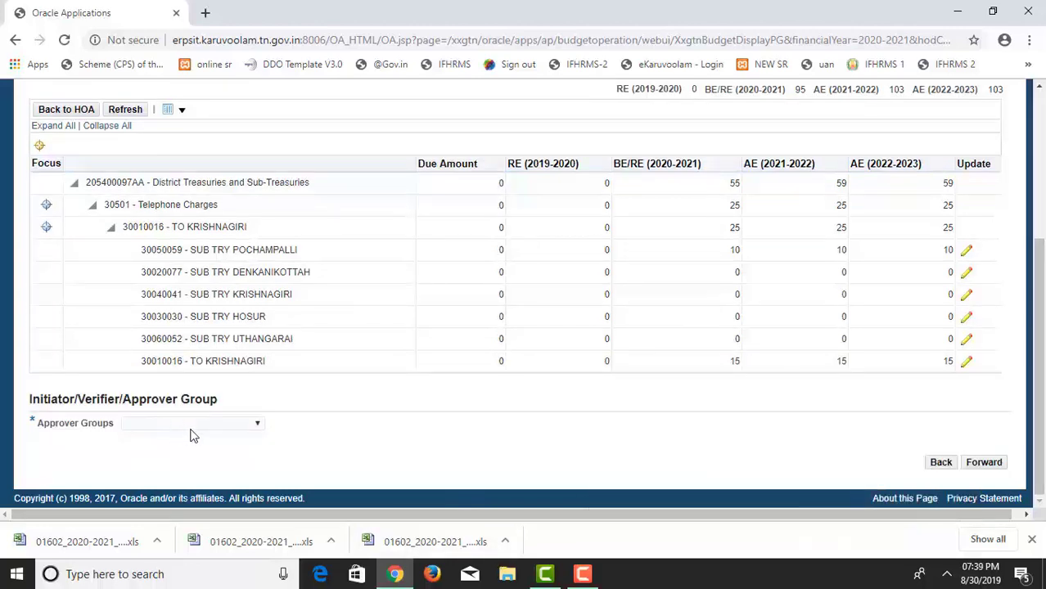
# Forward the proposal to Approval Group - Budget - 152 and acknowledge the submission confirmation.
pyautogui.click(188, 425)
pyautogui.click(188, 452)
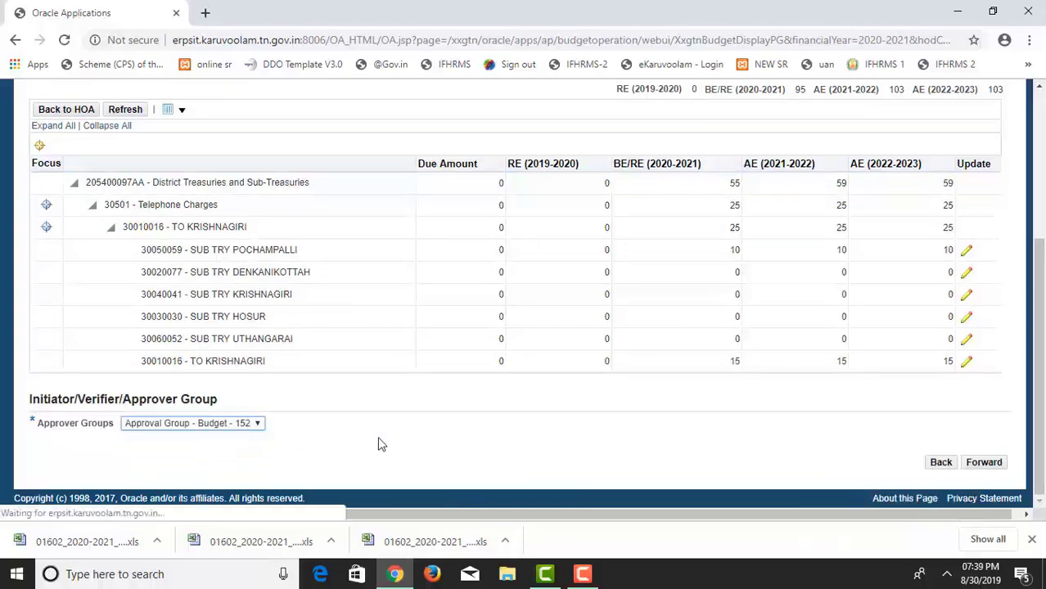
pyautogui.scroll(-2, 380, 442)
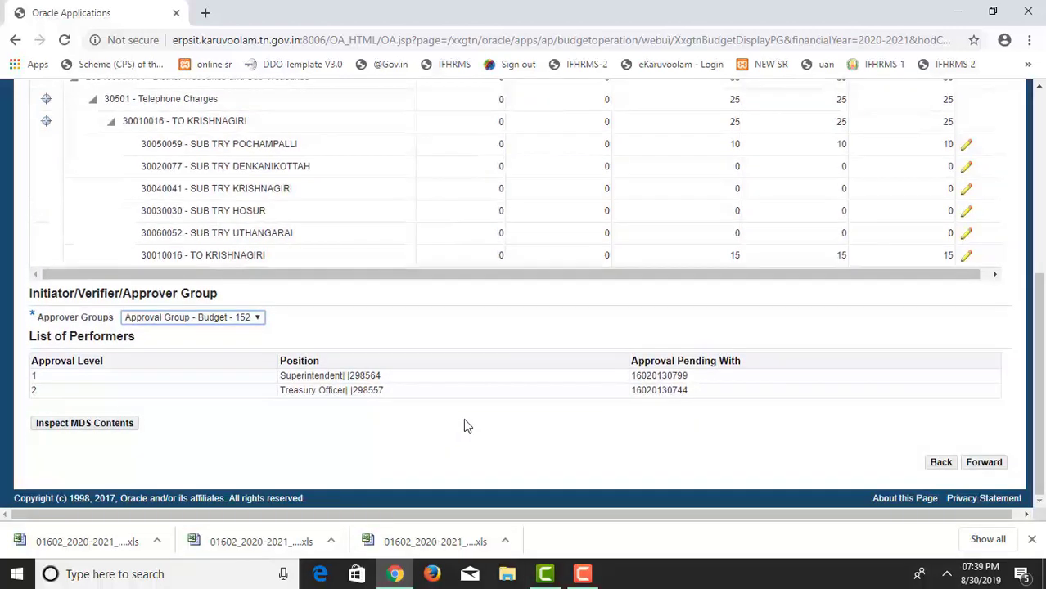
pyautogui.click(992, 464)
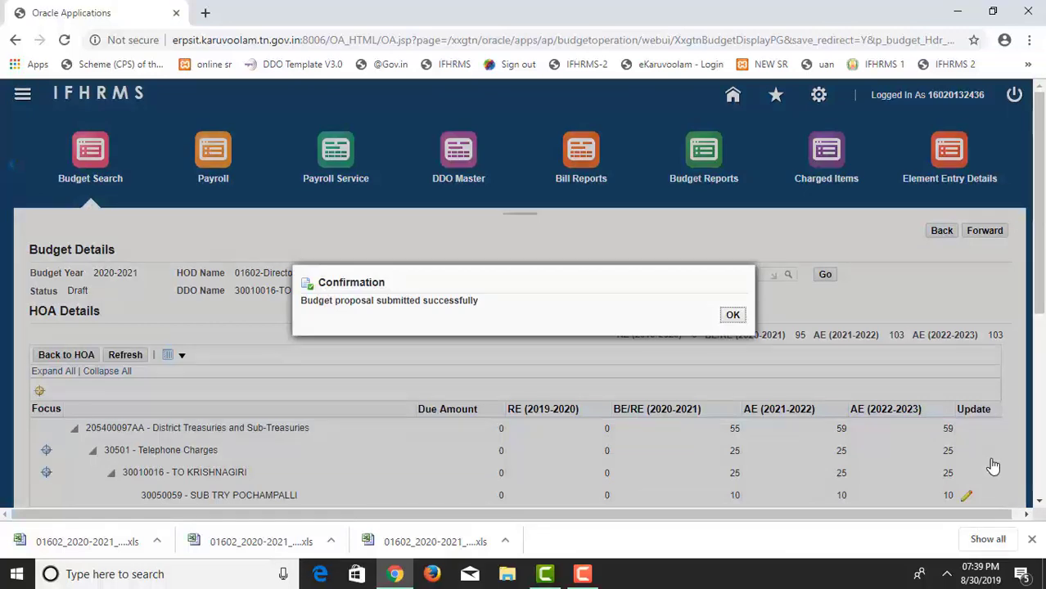
pyautogui.click(733, 319)
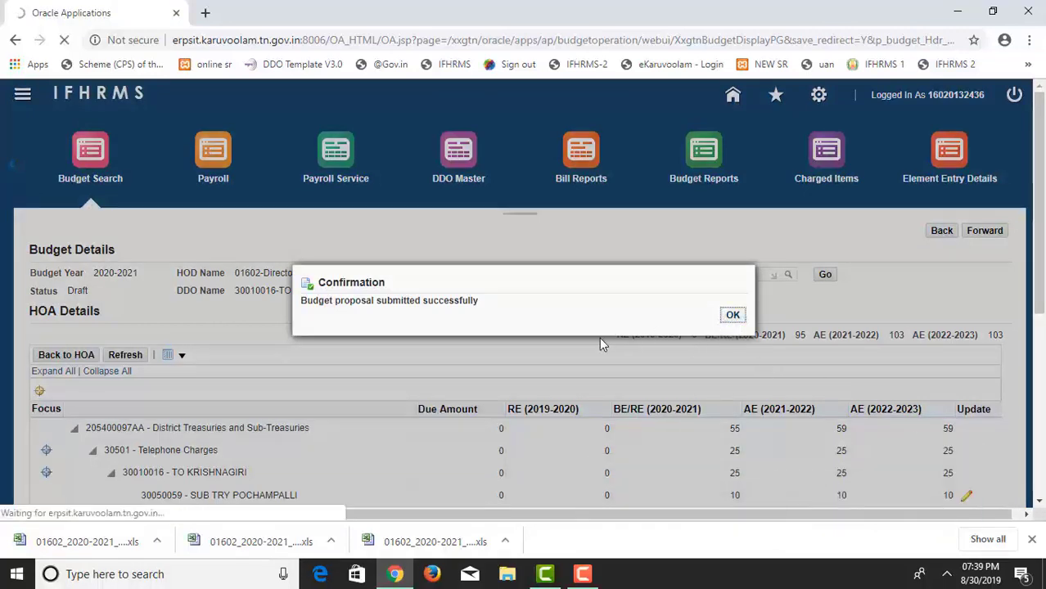